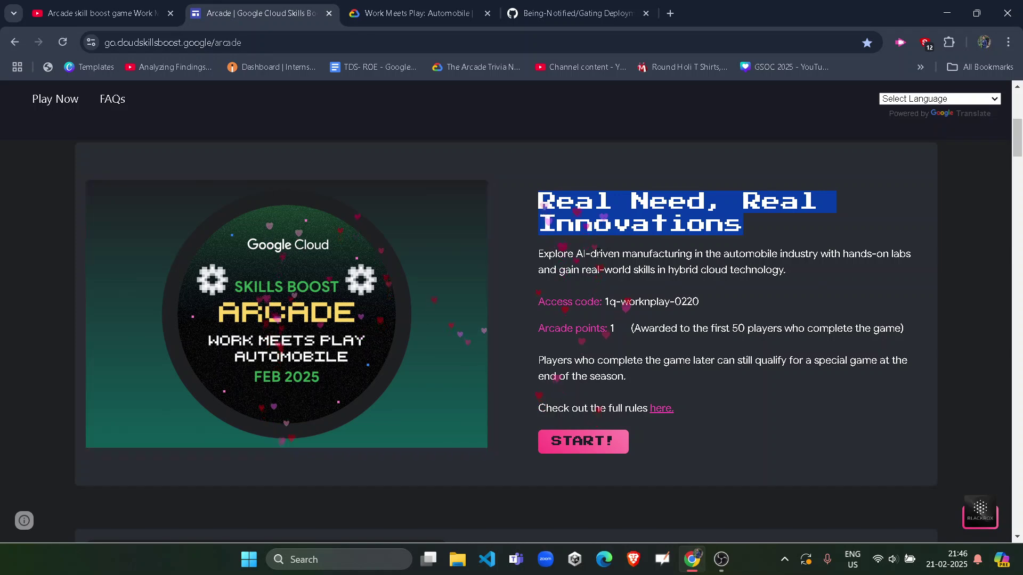
Step: Open the Deploy and query Google Agentspace lab from the Work Meets Play: Automobile game's module list
{"action": "left_click", "coordinate": [448, 295]}
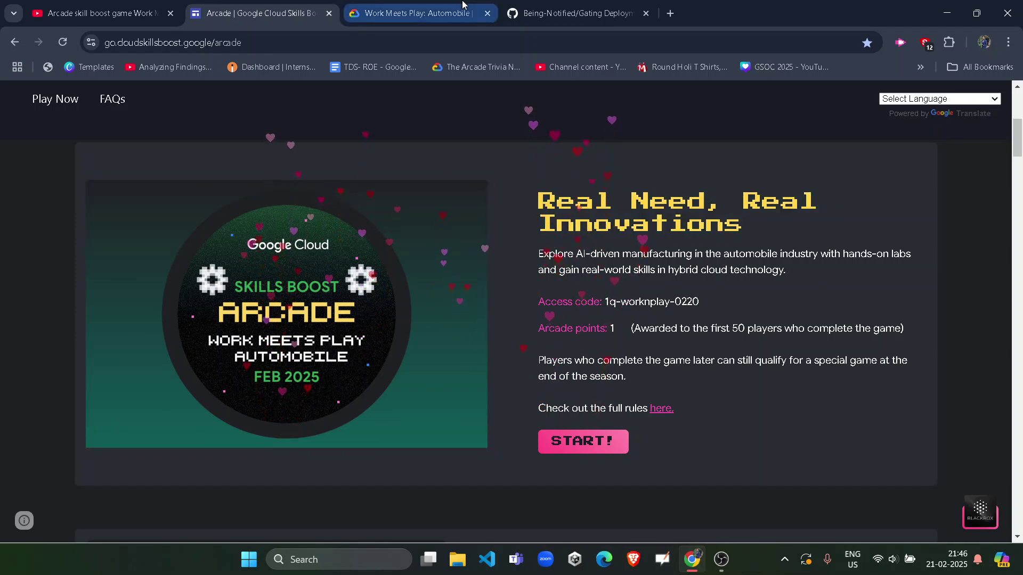
{"action": "left_click", "coordinate": [418, 12]}
{"action": "scroll", "coordinate": [651, 377], "scroll_direction": "up", "scroll_amount": 3}
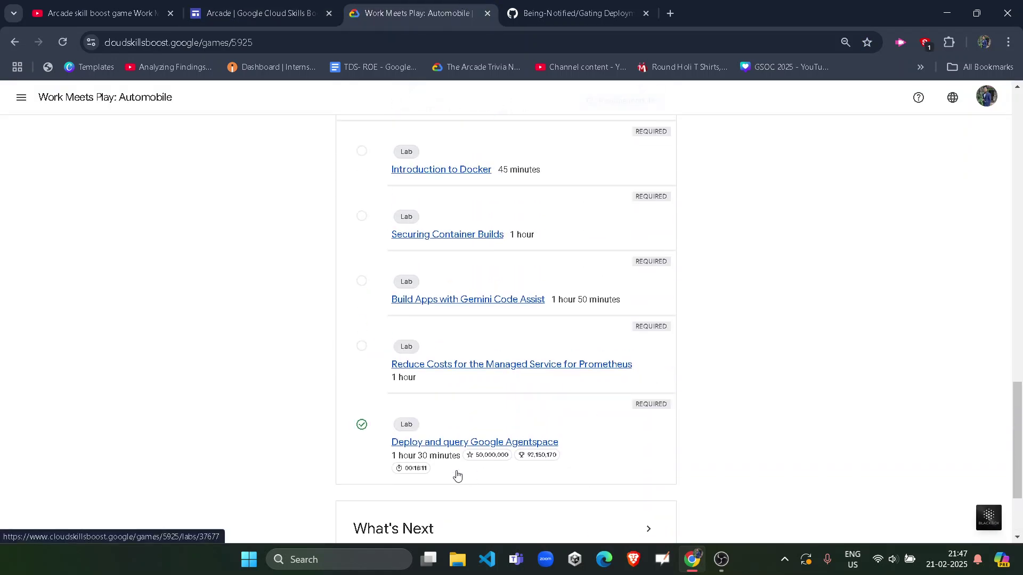
{"action": "scroll", "coordinate": [720, 397], "scroll_direction": "up", "scroll_amount": 10}
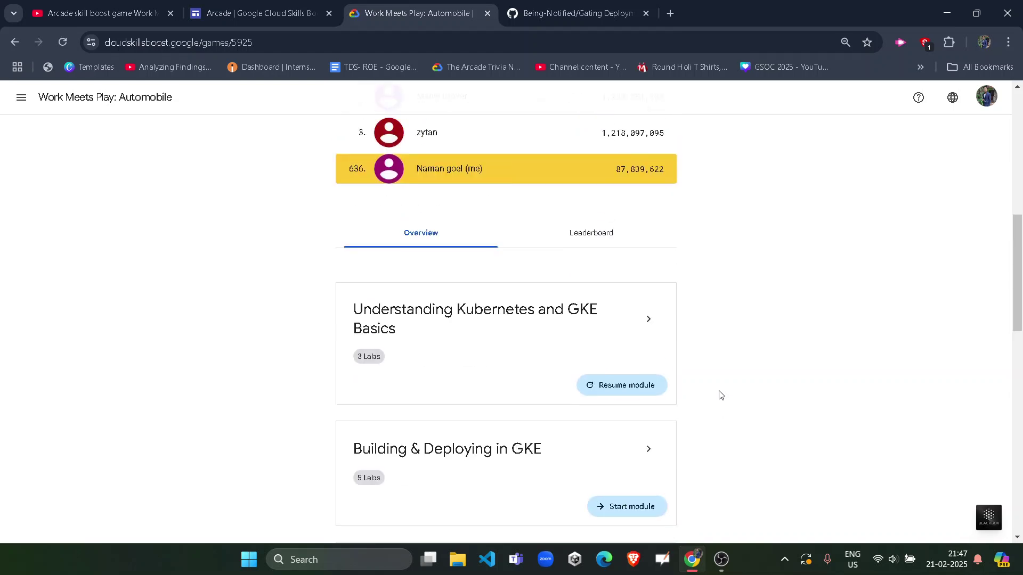
{"action": "left_click", "coordinate": [649, 318]}
{"action": "scroll", "coordinate": [513, 388], "scroll_direction": "down", "scroll_amount": 6}
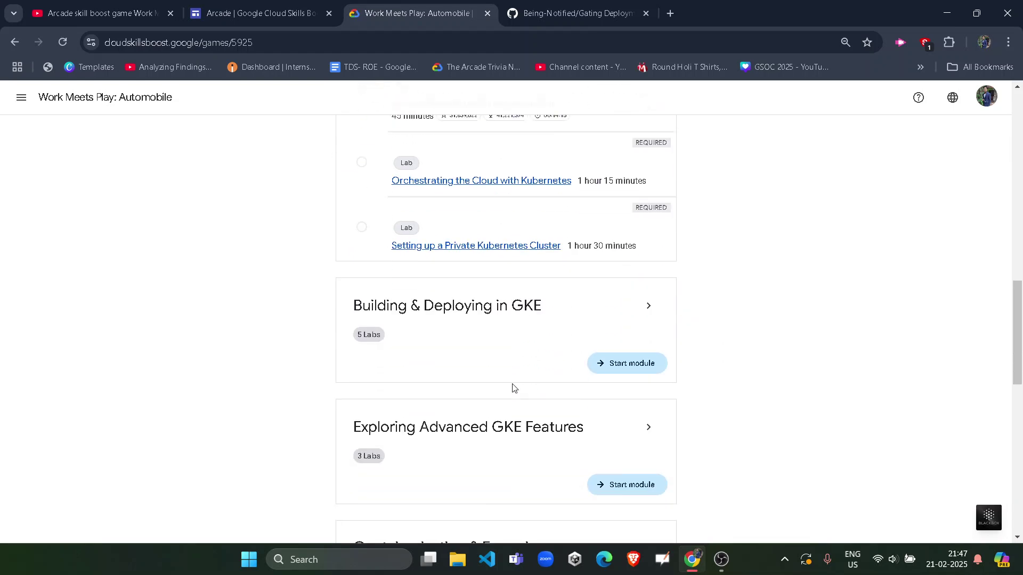
{"action": "scroll", "coordinate": [513, 388], "scroll_direction": "down", "scroll_amount": 8}
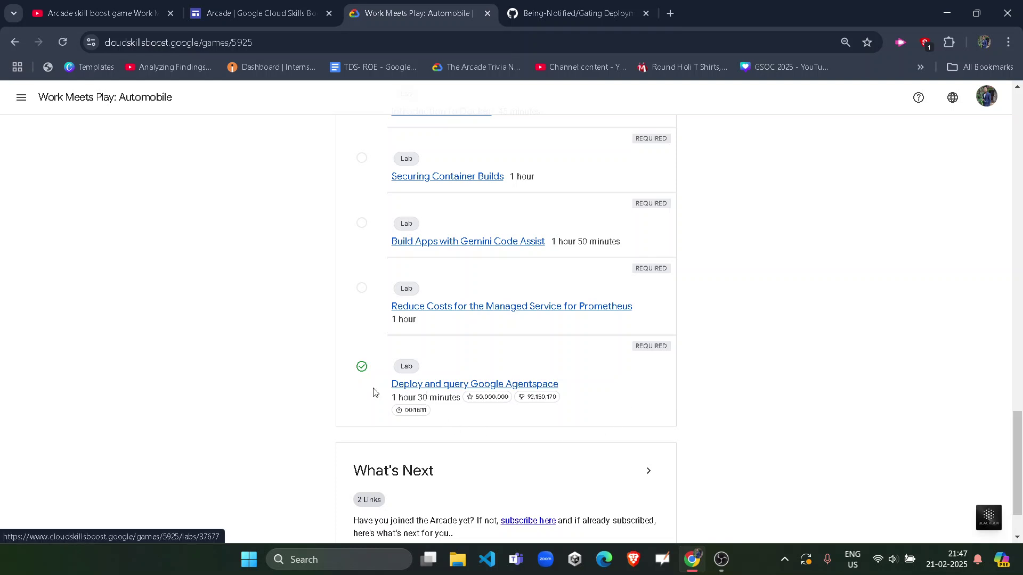
{"action": "left_click_drag", "start_coordinate": [375, 373], "coordinate": [346, 372]}
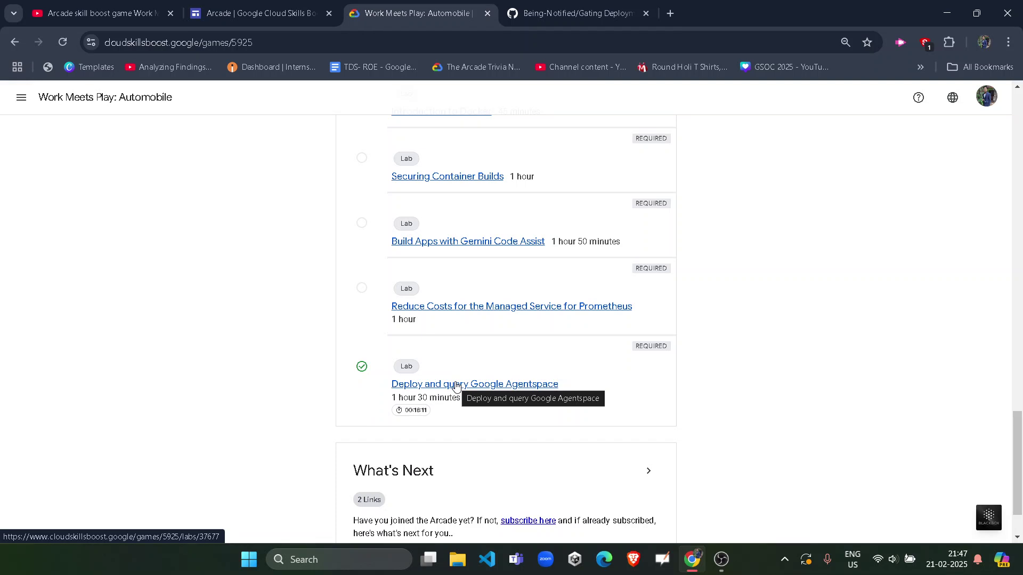
Step: Close the GitHub page and start the Deploy and query Google Agentspace lab
{"action": "left_click", "coordinate": [144, 11]}
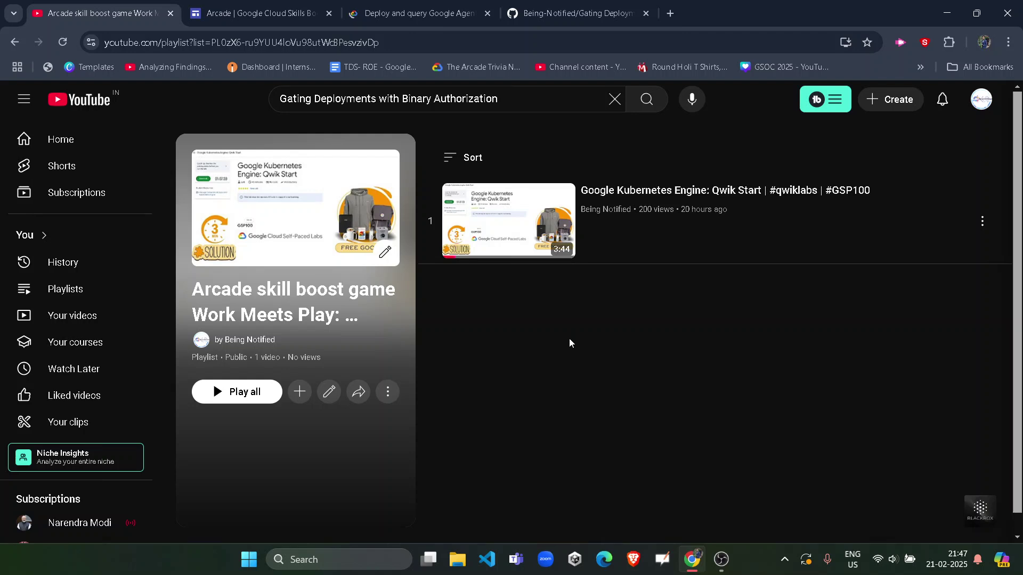
{"action": "left_click", "coordinate": [434, 5]}
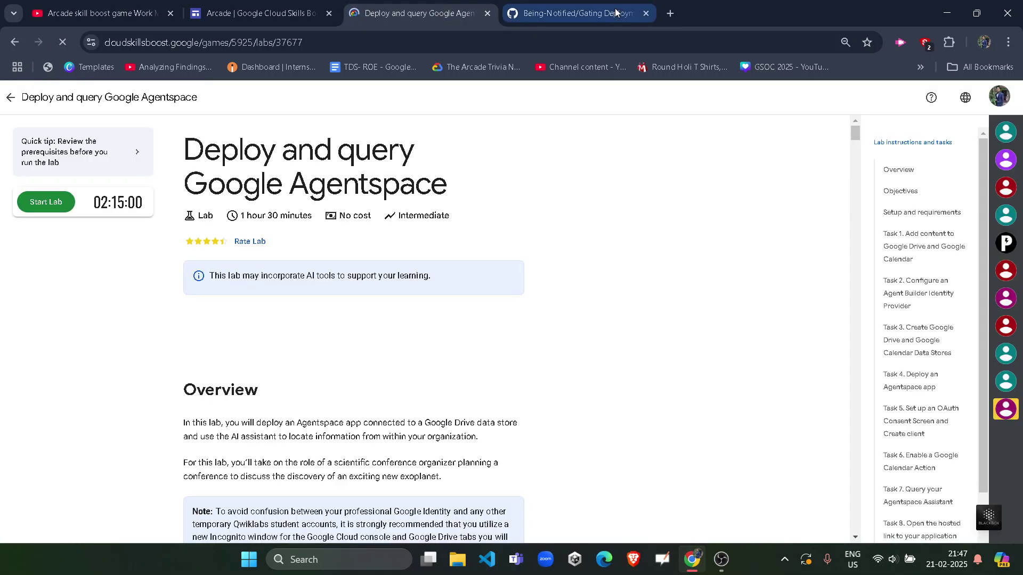
{"action": "left_click", "coordinate": [646, 14]}
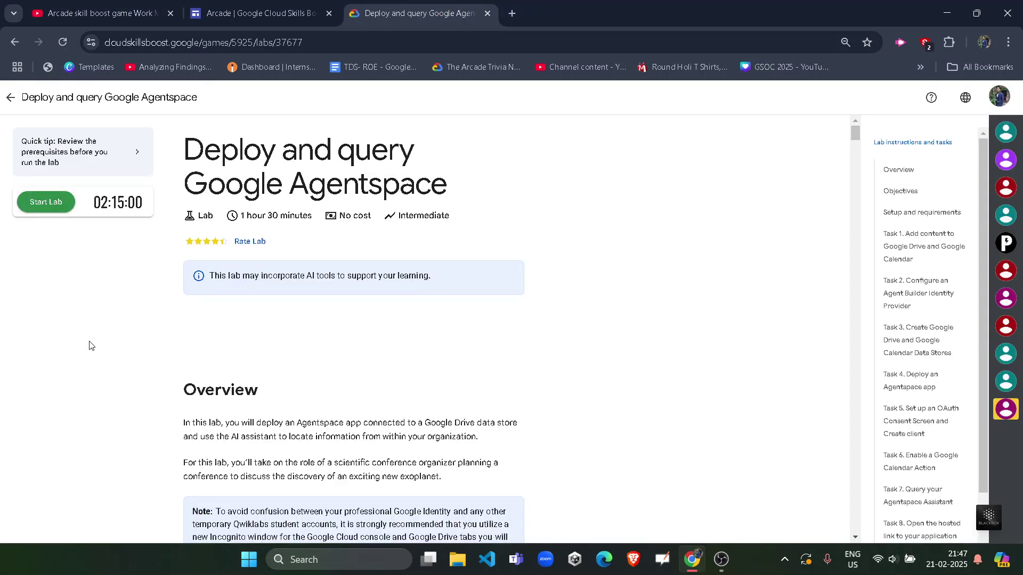
{"action": "left_click", "coordinate": [46, 202]}
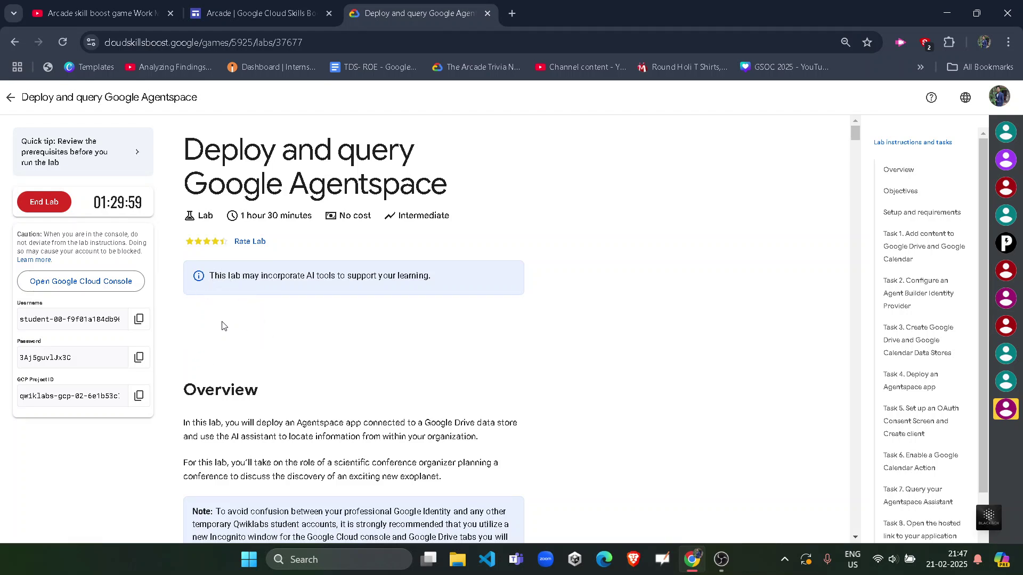
Step: Copy the lab password and open the lab's Google Cloud console link in an incognito window
{"action": "left_click_drag", "start_coordinate": [76, 358], "coordinate": [4, 363]}
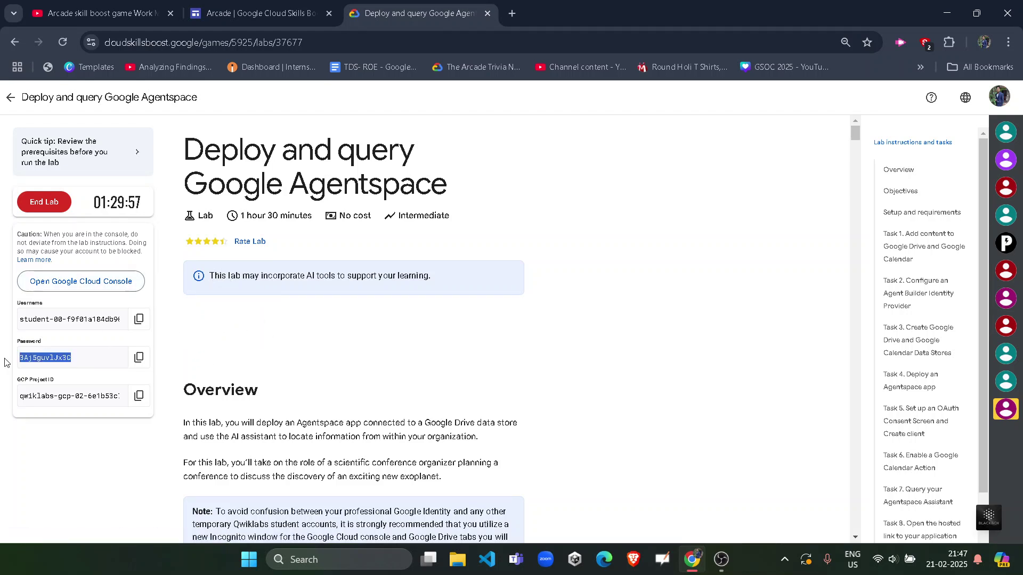
{"action": "left_click", "coordinate": [138, 358]}
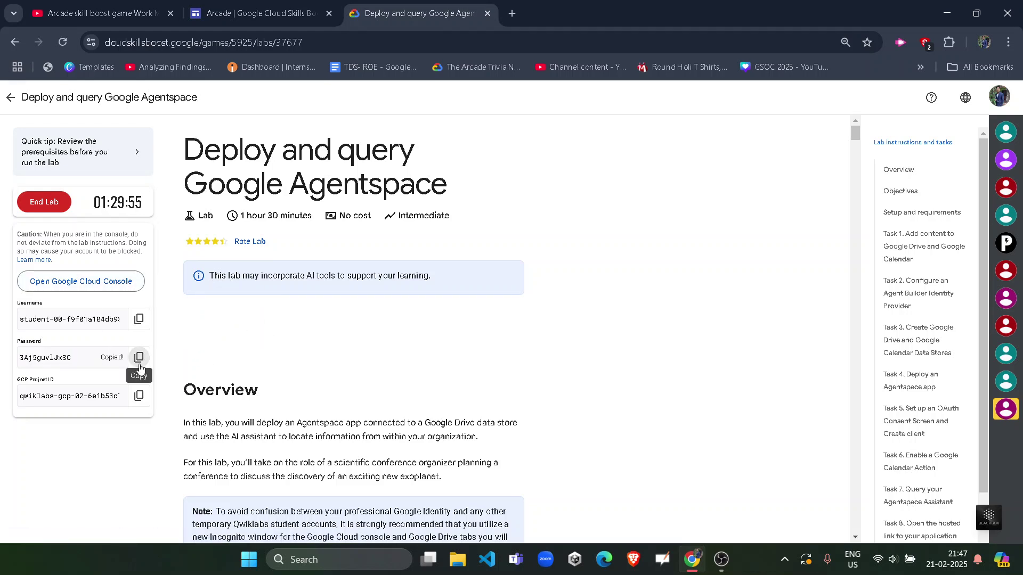
{"action": "right_click", "coordinate": [101, 291]}
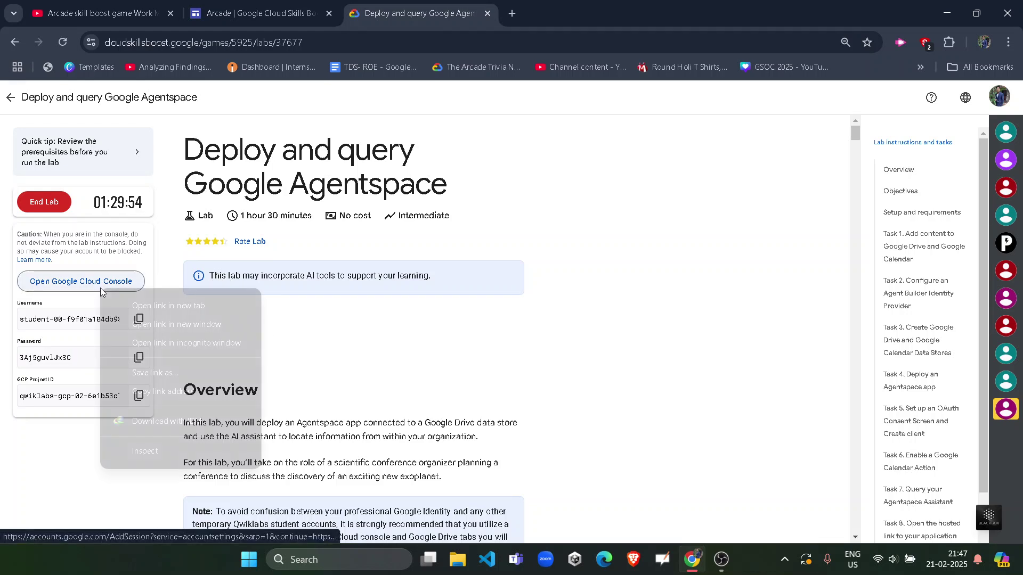
{"action": "left_click", "coordinate": [167, 350]}
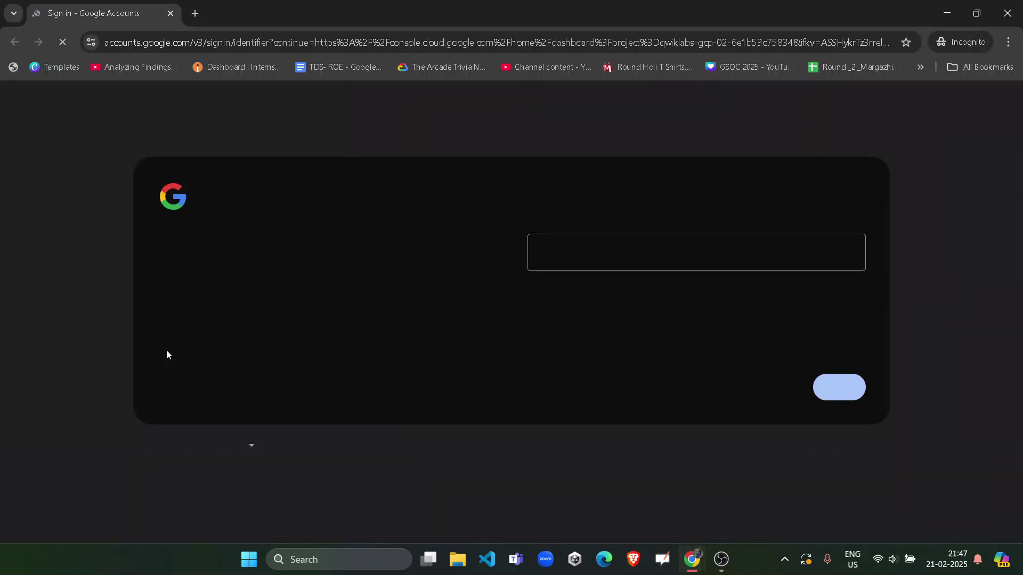
Step: Sign in to the Google account by entering the lab's student username and the account password
{"action": "key", "text": "ctrl+v"}
{"action": "left_click", "coordinate": [847, 389]}
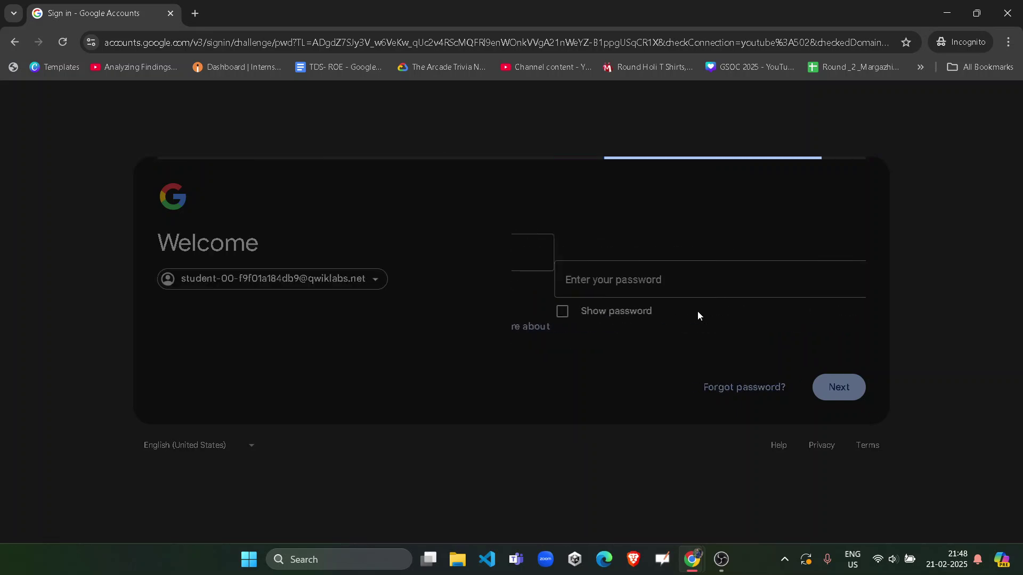
{"action": "key", "text": "ctrl+v"}
{"action": "left_click", "coordinate": [858, 384]}
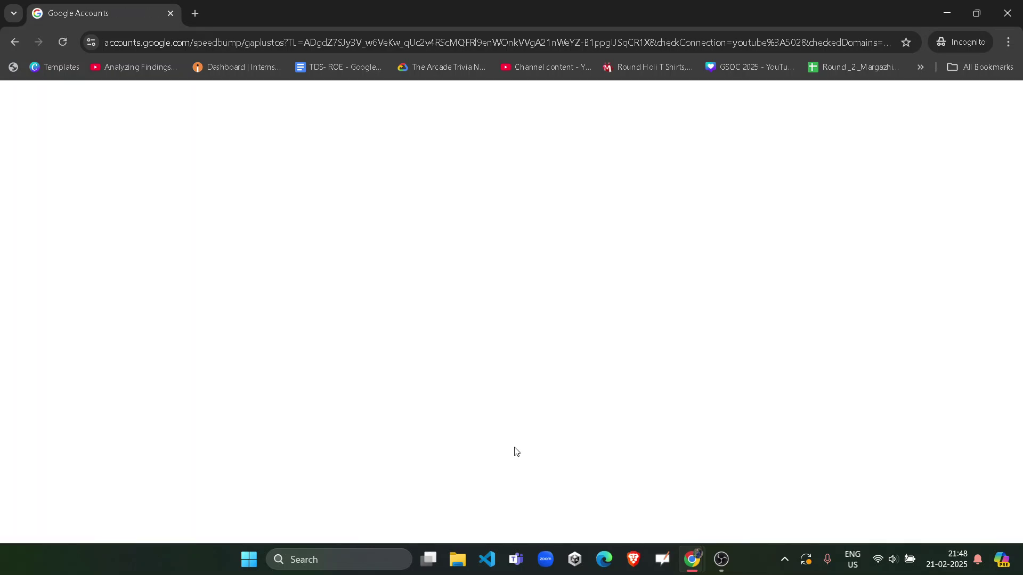
Step: Accept the new account notice and agree to the Google Cloud terms of service
{"action": "left_click", "coordinate": [520, 440]}
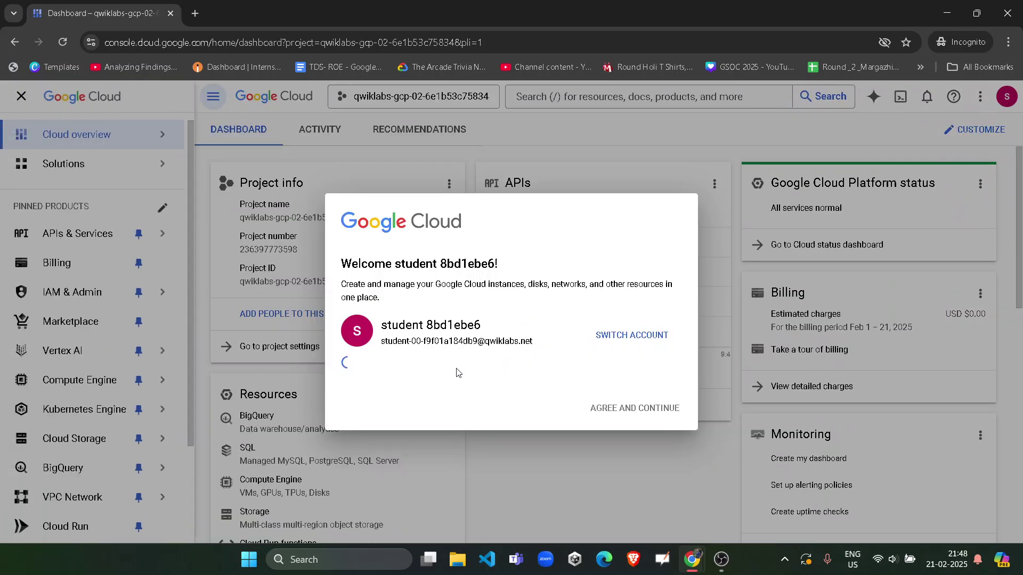
{"action": "left_click", "coordinate": [347, 398]}
{"action": "left_click", "coordinate": [666, 470]}
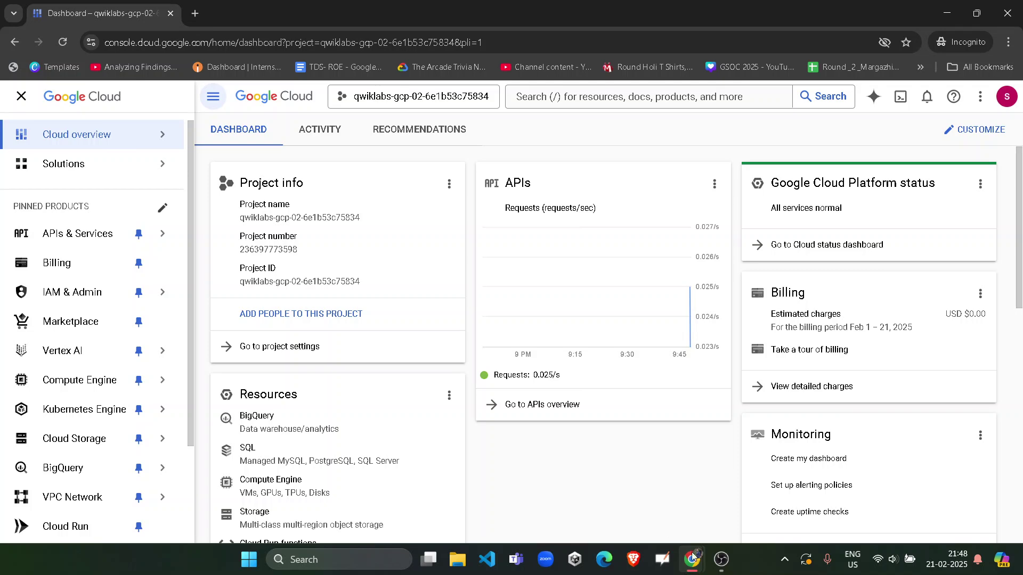
Step: Return to the lab instructions and go to Task 1, Add content to Google Drive and Google Calendar
{"action": "mouse_move", "coordinate": [693, 557]}
{"action": "left_click", "coordinate": [613, 488]}
{"action": "left_click", "coordinate": [911, 251]}
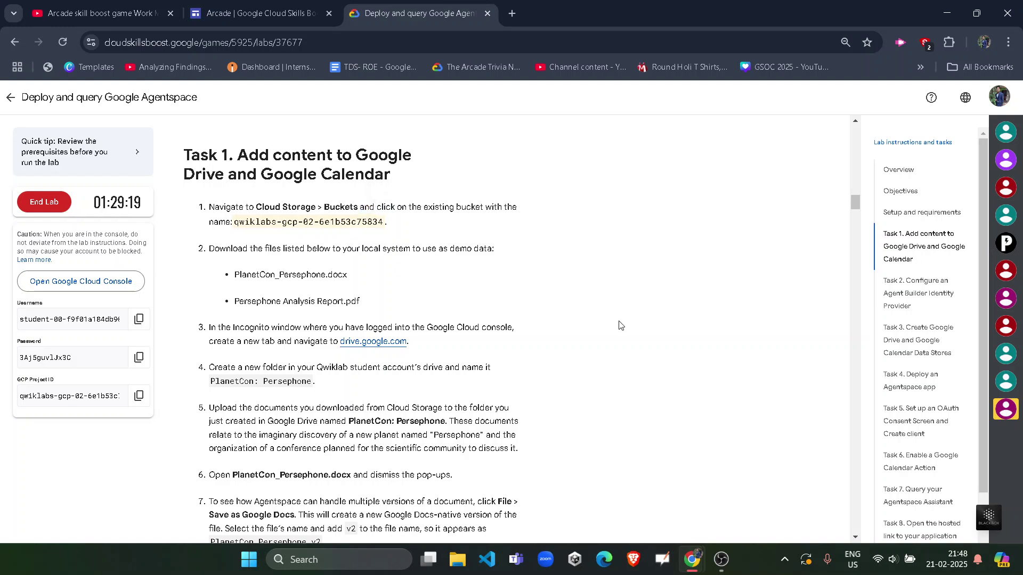
Step: In the Google Cloud console, open the existing Cloud Storage bucket qwiklabs-gcp-02-6e1b53c75834
{"action": "mouse_move", "coordinate": [692, 558]}
{"action": "left_click", "coordinate": [701, 490]}
{"action": "mouse_move", "coordinate": [67, 397]}
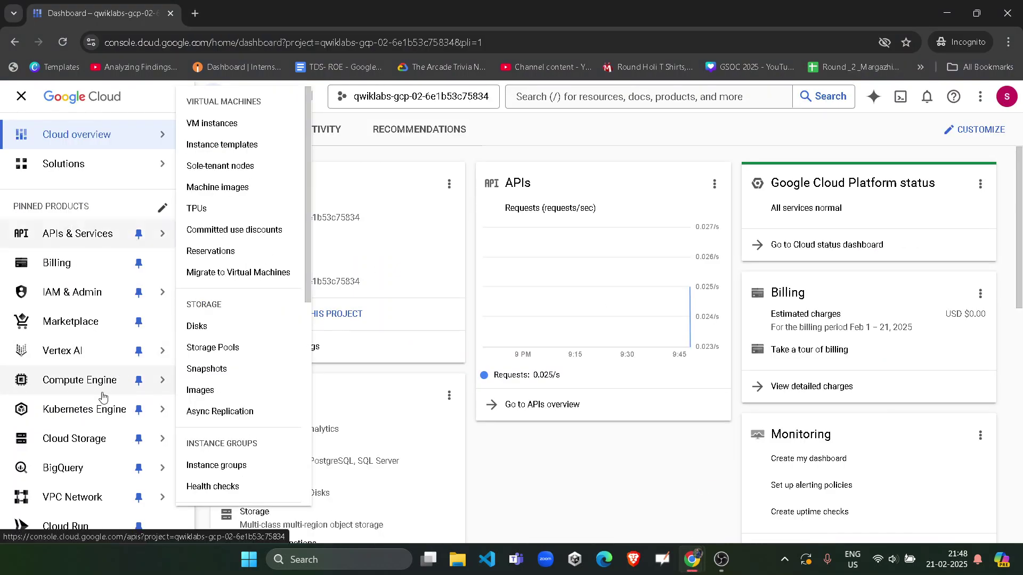
{"action": "mouse_move", "coordinate": [85, 445]}
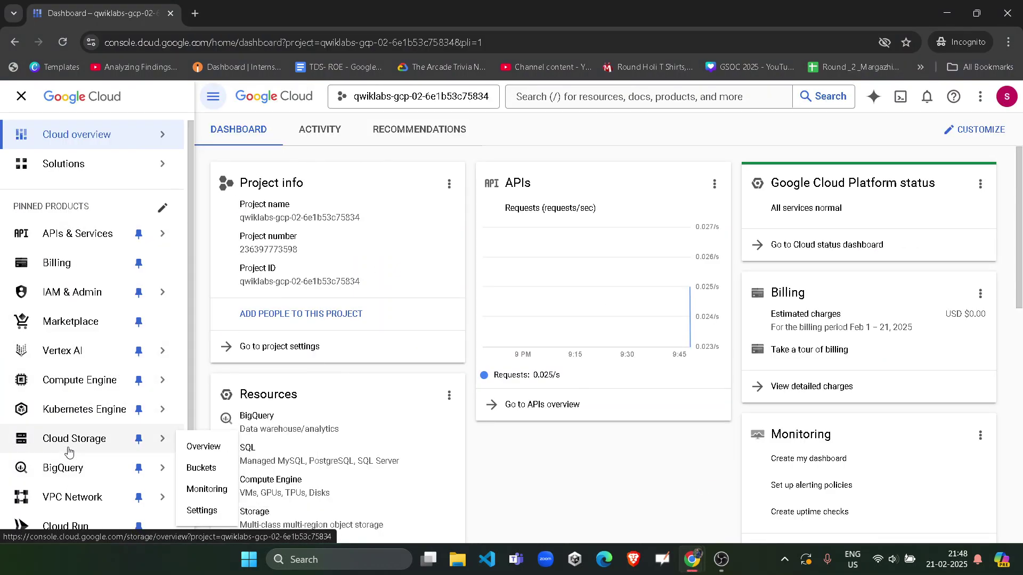
{"action": "left_click", "coordinate": [205, 471]}
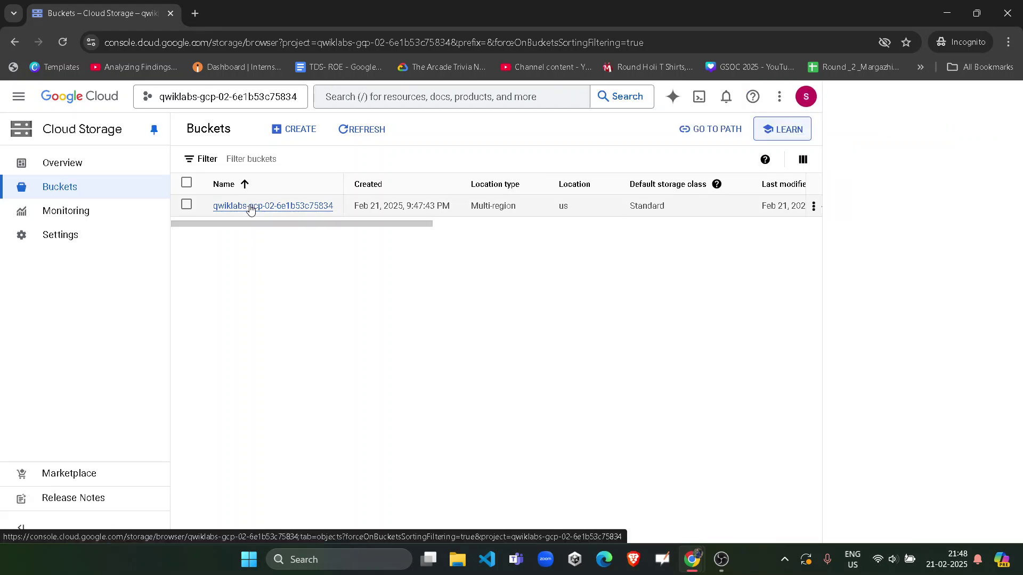
{"action": "left_click", "coordinate": [250, 207]}
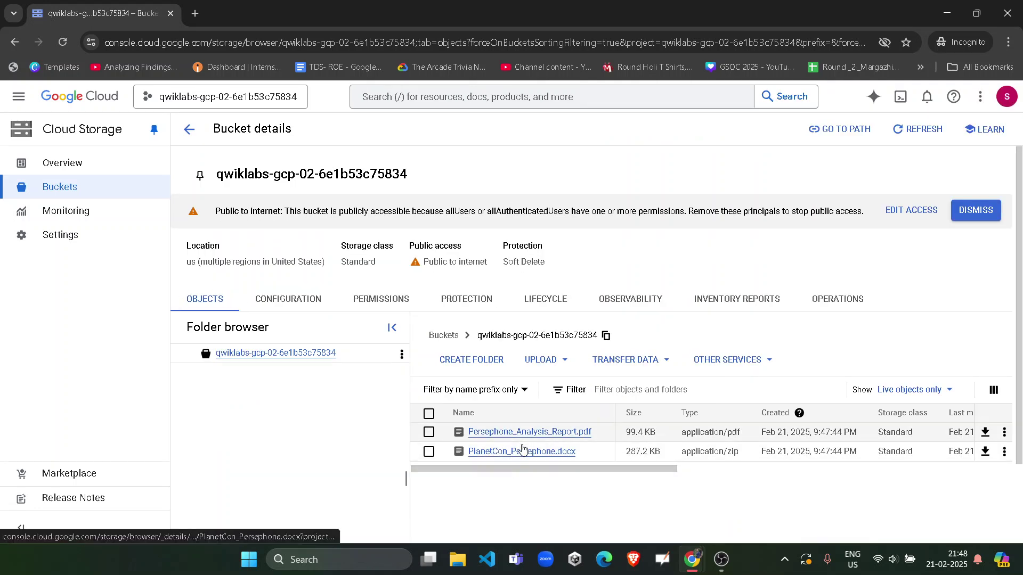
Step: Download Persephone_Analysis_Report.pdf from the bucket and save it locally
{"action": "left_click", "coordinate": [986, 436]}
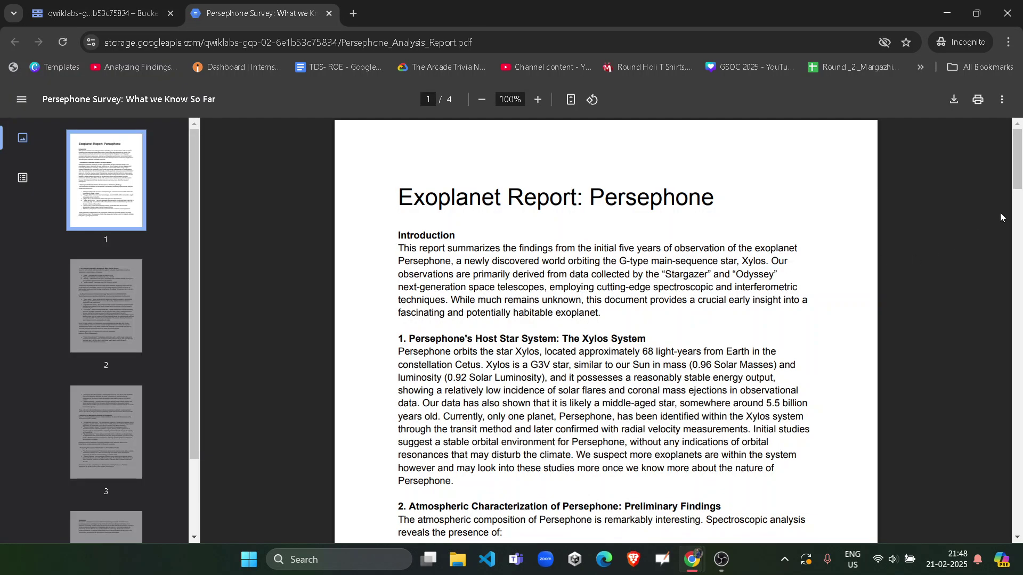
{"action": "left_click", "coordinate": [955, 100]}
{"action": "left_click", "coordinate": [397, 299]}
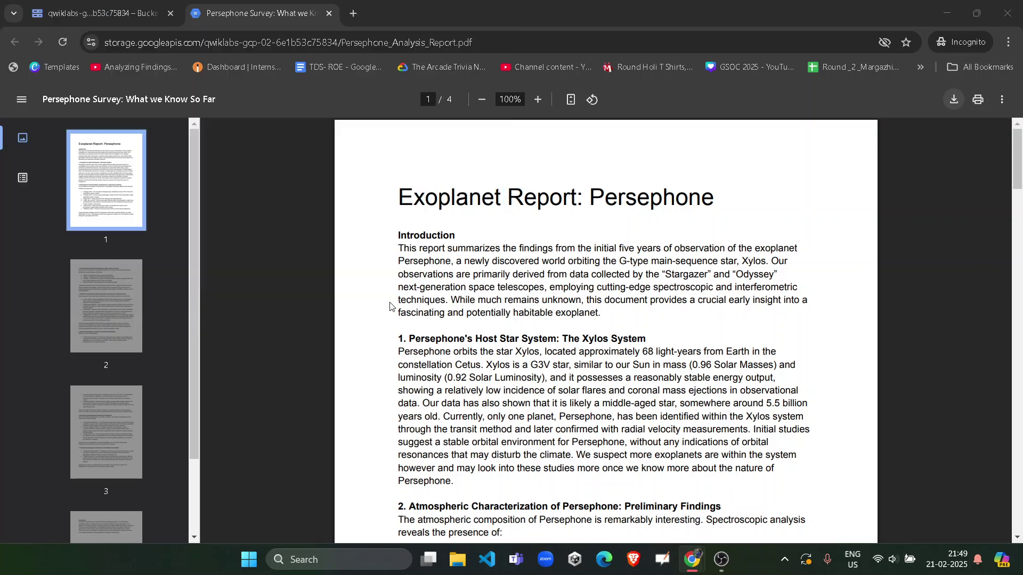
Step: Download PlanetCon_Persephone.docx from the bucket and save it in the Downloads folder
{"action": "left_click", "coordinate": [96, 13]}
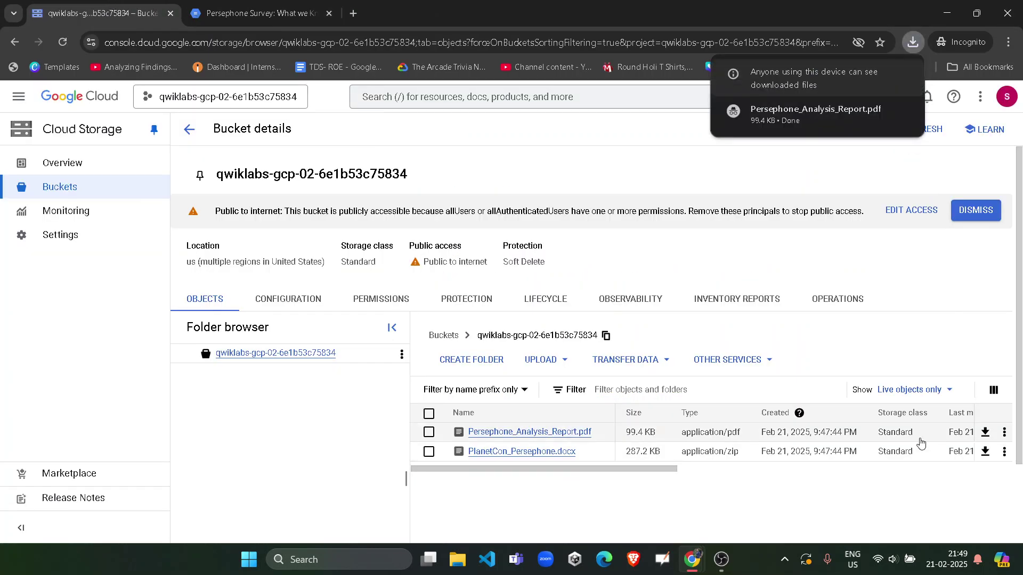
{"action": "left_click", "coordinate": [985, 452]}
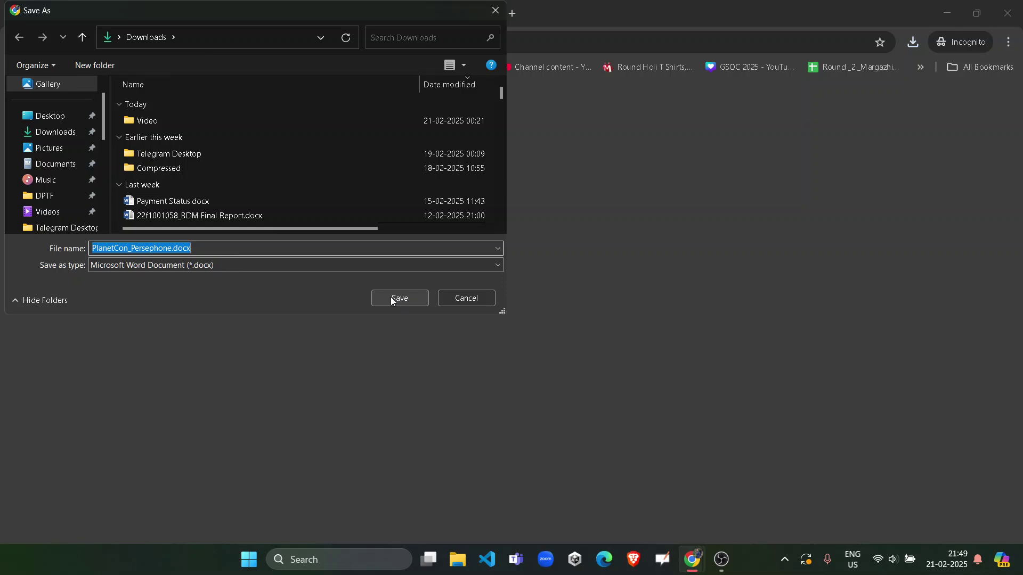
{"action": "left_click", "coordinate": [393, 299]}
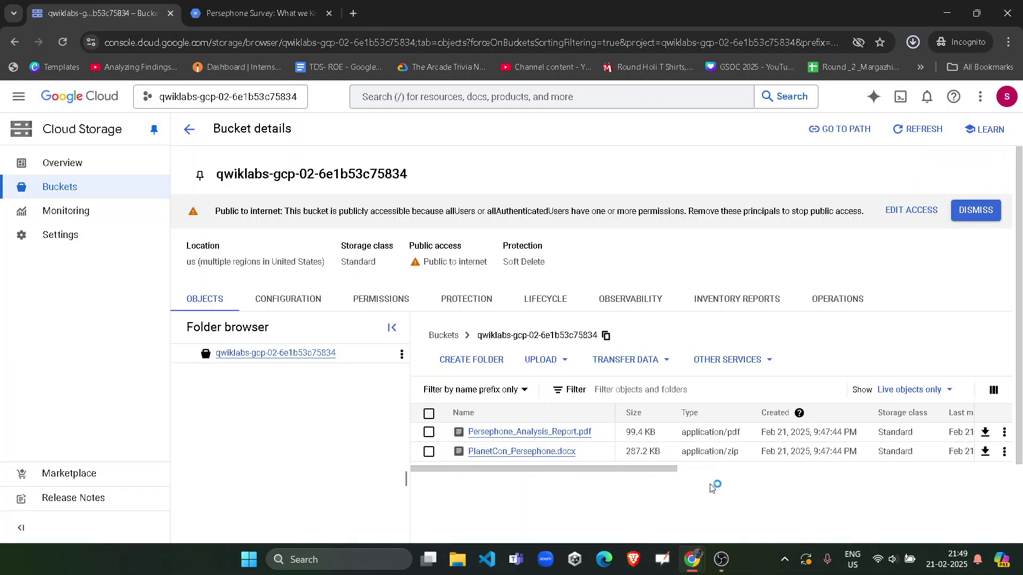
Step: Open the drive.google.com link from the lab instructions in the incognito window
{"action": "mouse_move", "coordinate": [692, 560]}
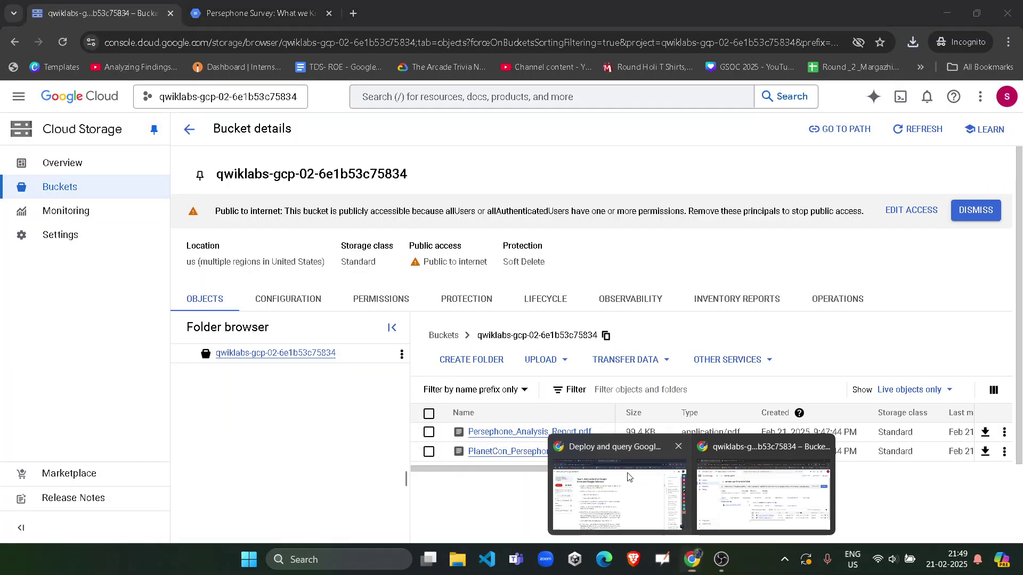
{"action": "left_click", "coordinate": [629, 477]}
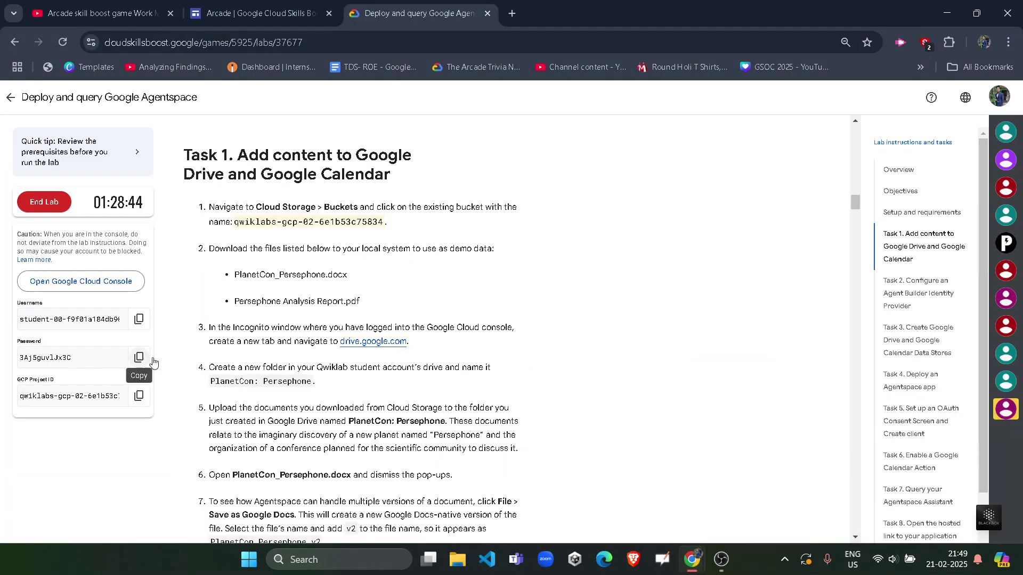
{"action": "right_click", "coordinate": [373, 346]}
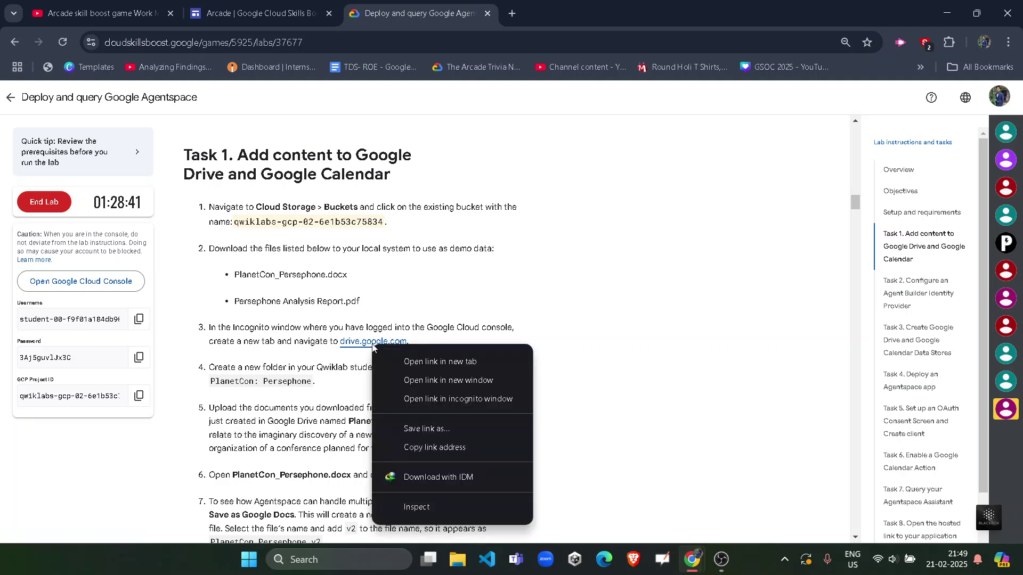
{"action": "left_click", "coordinate": [411, 397]}
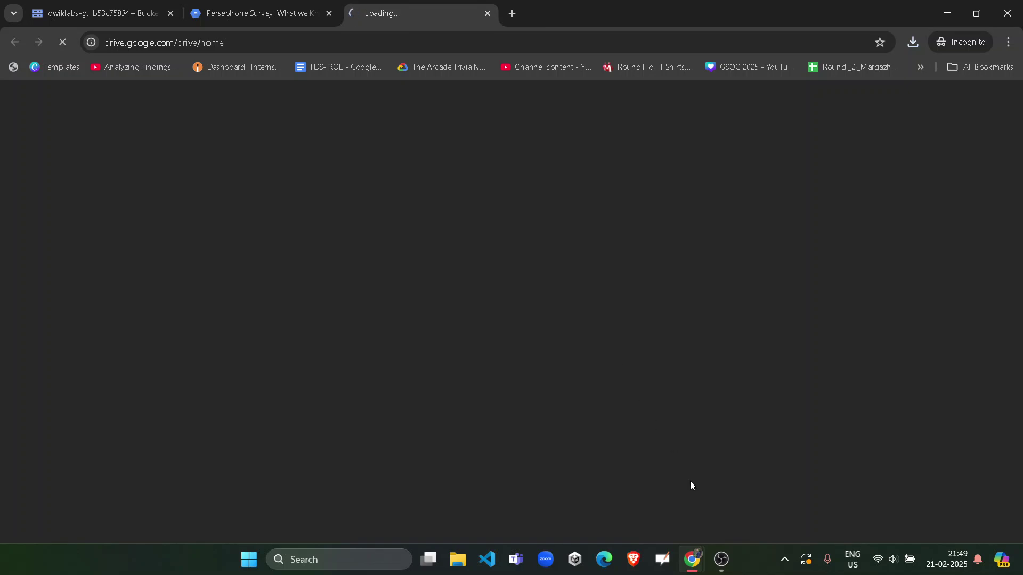
Step: Copy the folder name "PlanetCon: Persephone" from step 4 of the Task 1 lab instructions
{"action": "mouse_move", "coordinate": [691, 559]}
{"action": "left_click", "coordinate": [621, 487]}
{"action": "scroll", "coordinate": [329, 361], "scroll_direction": "down", "scroll_amount": 1}
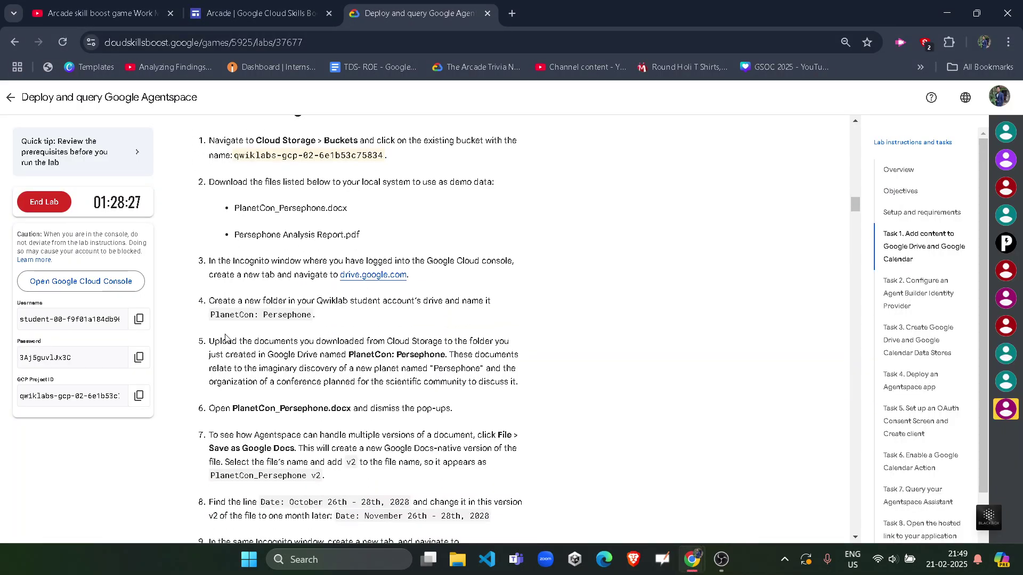
{"action": "left_click_drag", "start_coordinate": [211, 319], "coordinate": [312, 316]}
{"action": "key", "text": "ctrl+c"}
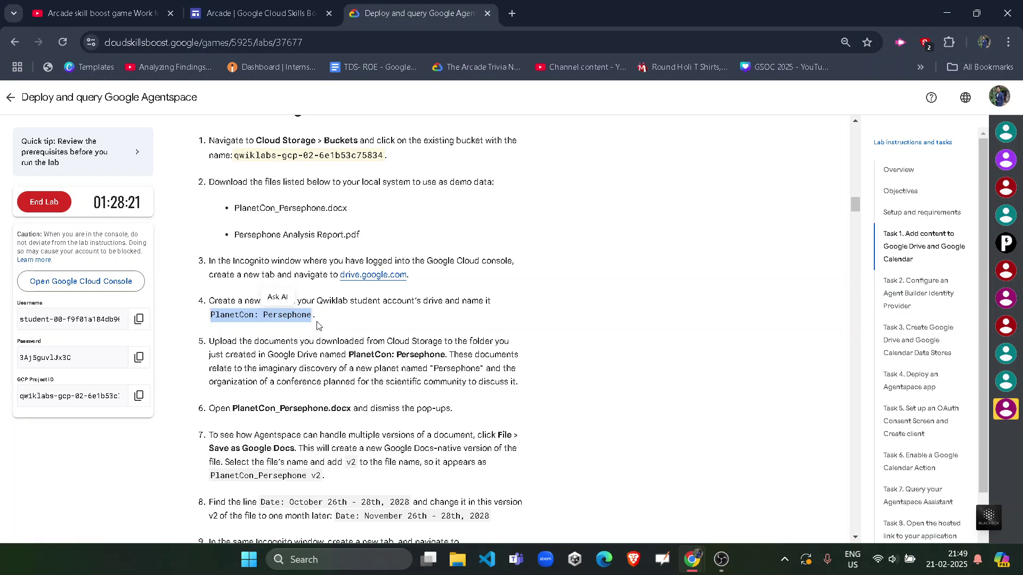
{"action": "left_click", "coordinate": [317, 326]}
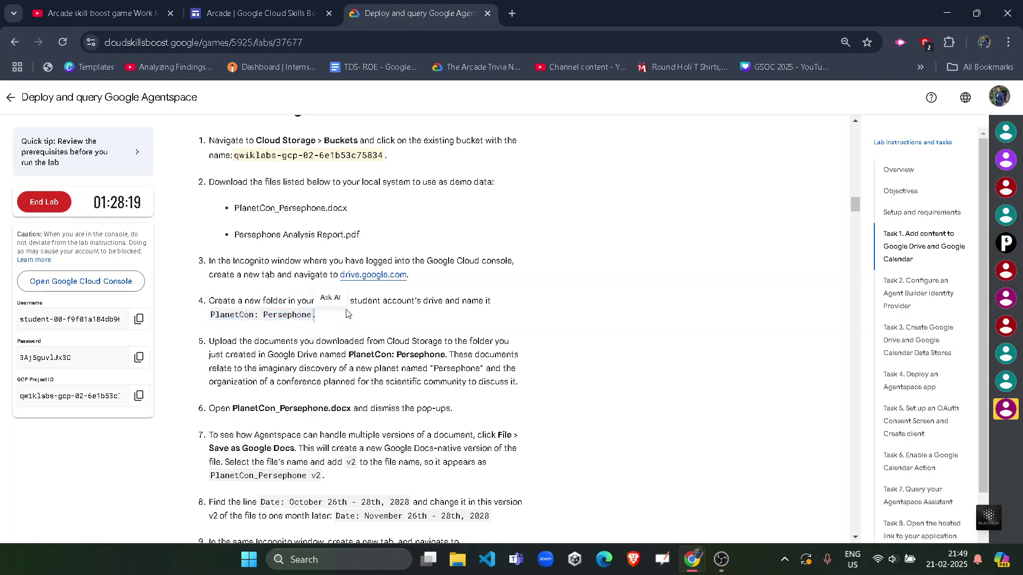
Step: In the incognito window's Drive, dismiss the introductory pop-up and create a folder named "PlanetCon: Persephone"
{"action": "mouse_move", "coordinate": [691, 559]}
{"action": "left_click", "coordinate": [763, 485]}
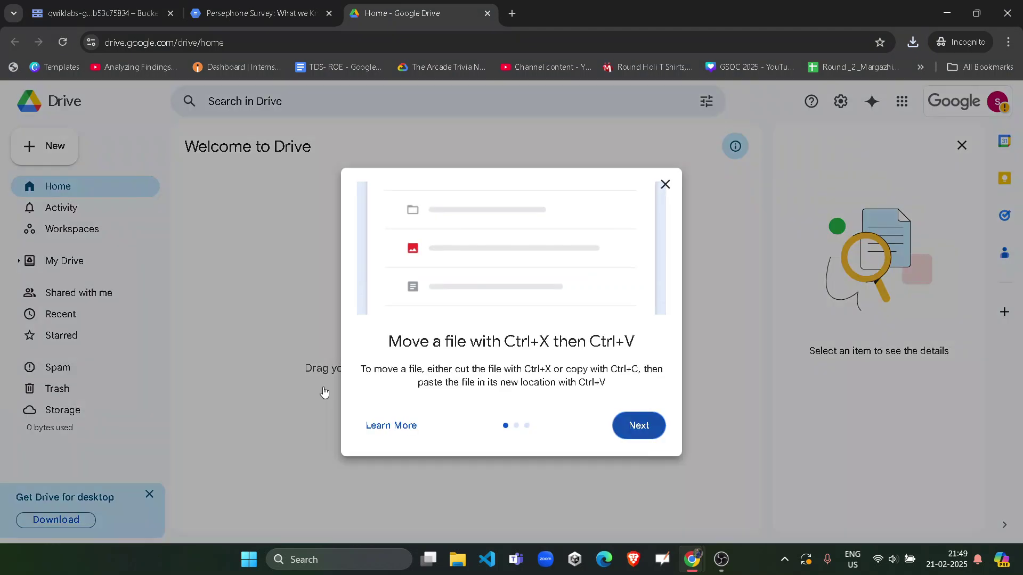
{"action": "left_click", "coordinate": [665, 185]}
{"action": "left_click", "coordinate": [71, 139]}
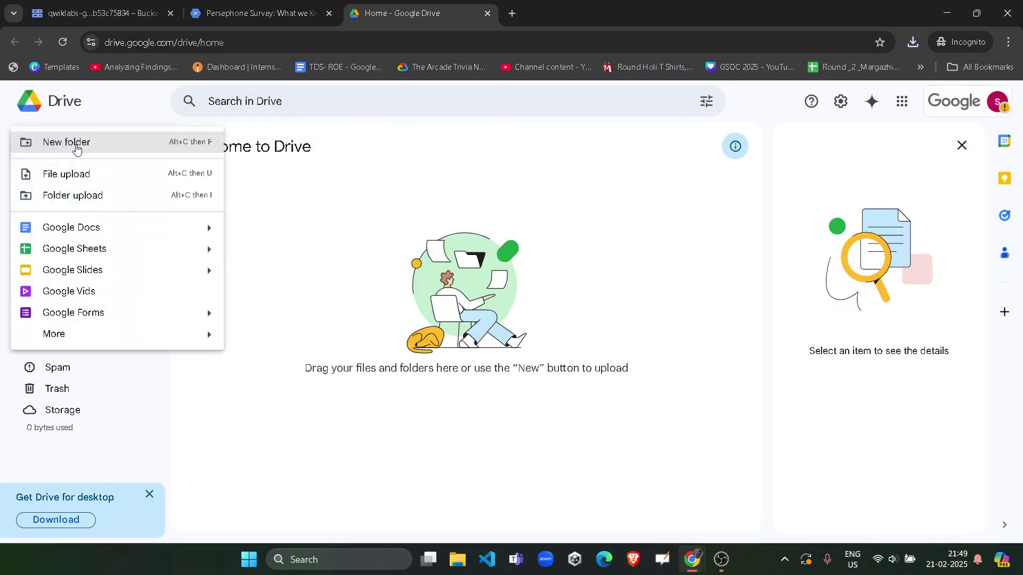
{"action": "left_click", "coordinate": [68, 140]}
{"action": "key", "text": "ctrl+v"}
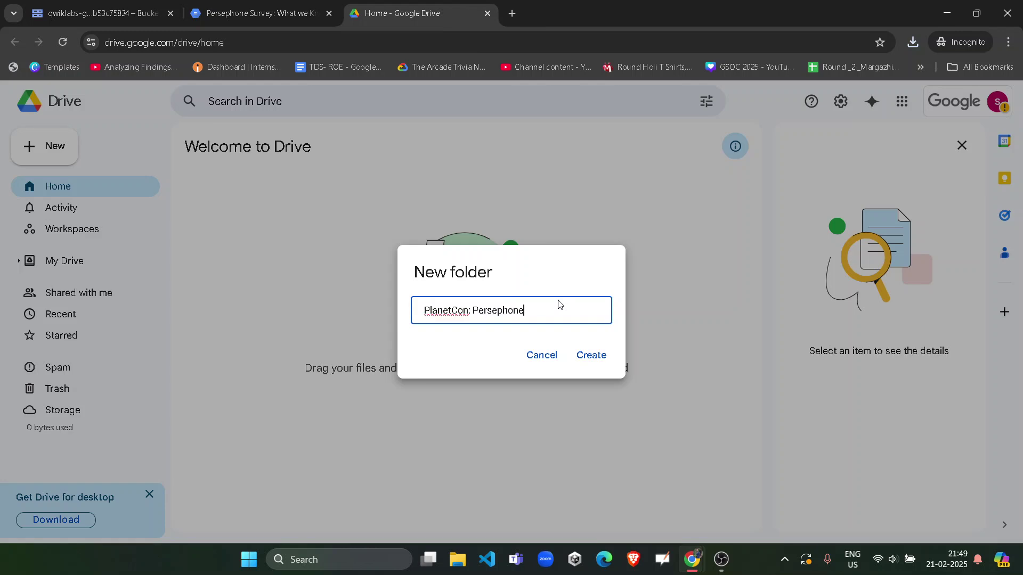
{"action": "left_click", "coordinate": [590, 355]}
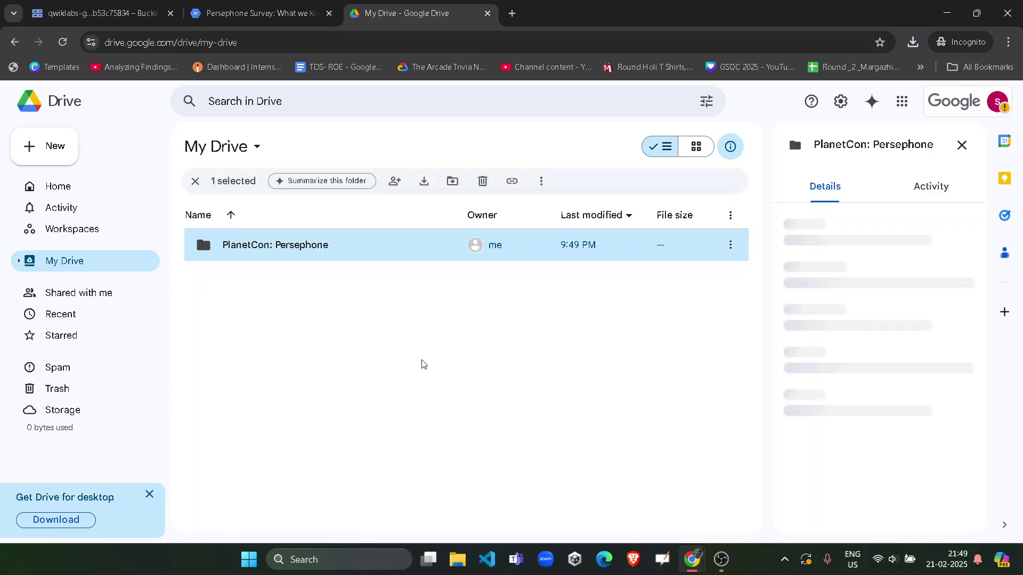
Step: Upload PlanetCon_Persephone.docx and Persephone_Analysis_Report.pdf from the Downloads folder into the PlanetCon: Persephone folder
{"action": "double_click", "coordinate": [391, 243]}
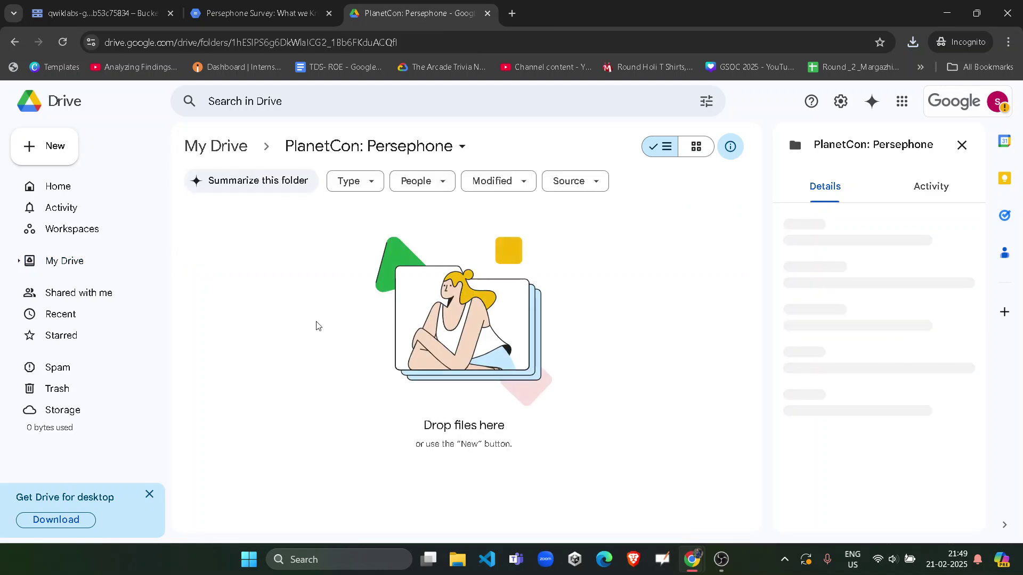
{"action": "left_click", "coordinate": [49, 145]}
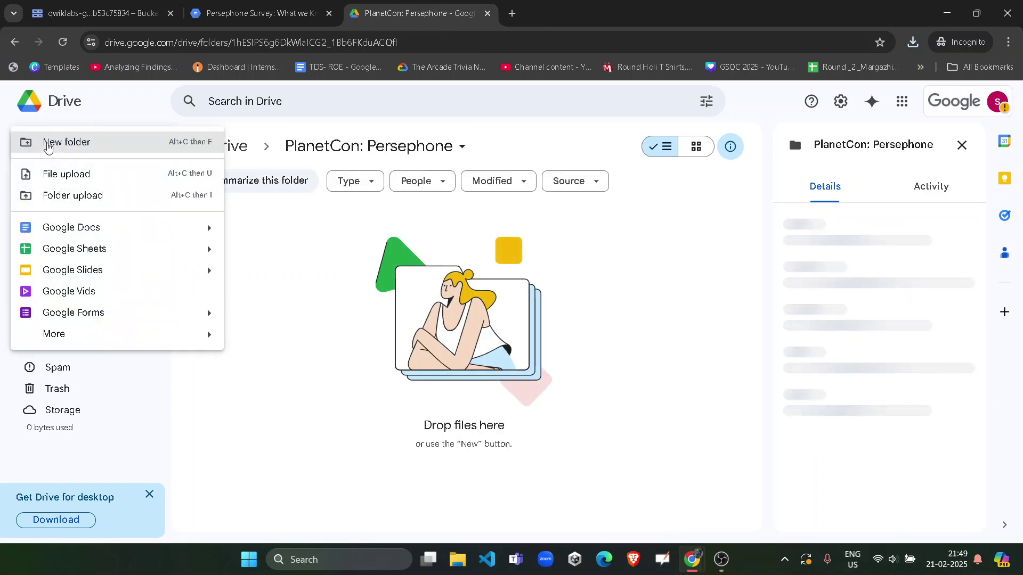
{"action": "left_click", "coordinate": [68, 178]}
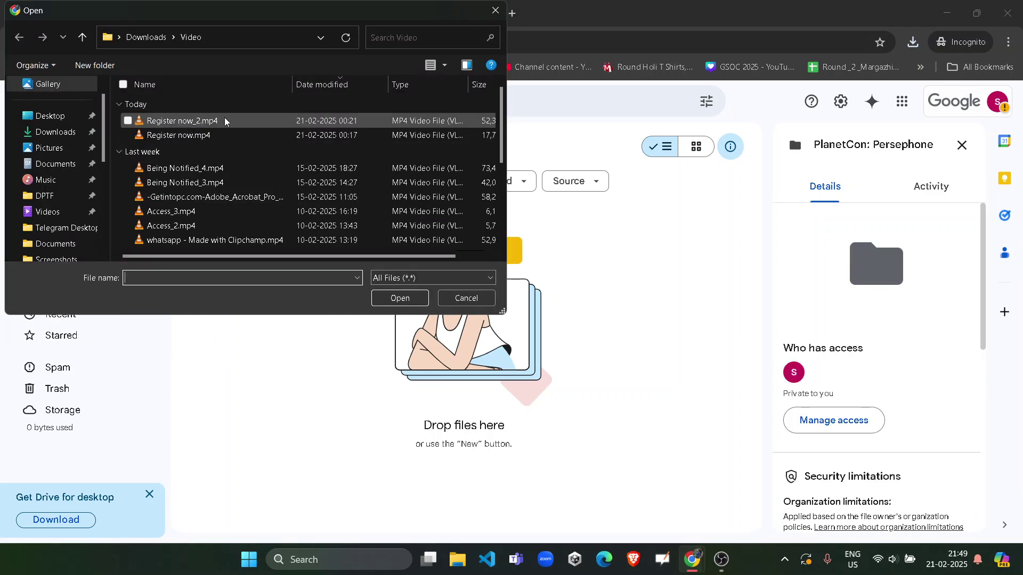
{"action": "left_click", "coordinate": [55, 132]}
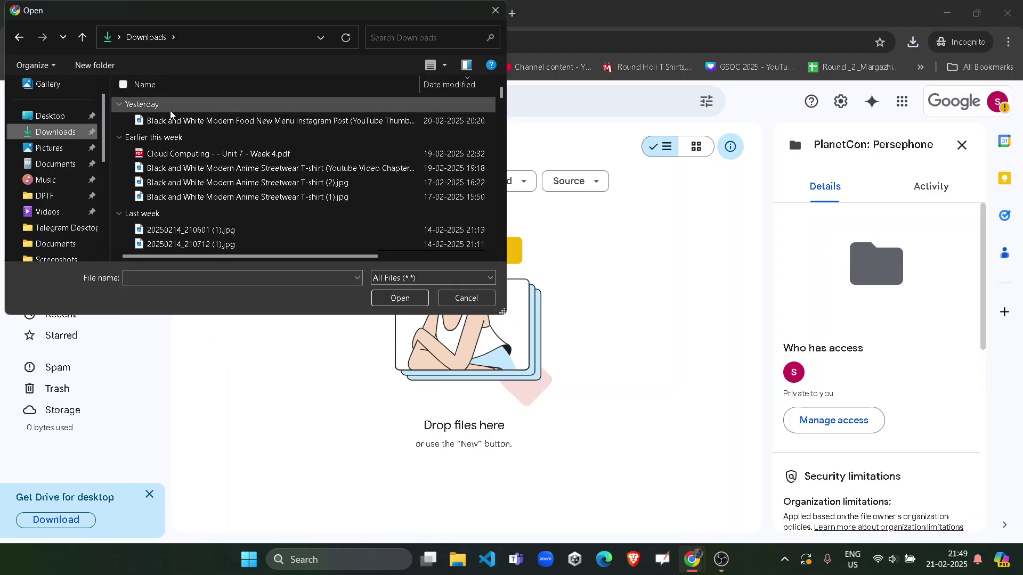
{"action": "left_click", "coordinate": [178, 122]}
{"action": "left_click", "coordinate": [179, 135], "text": "ctrl"}
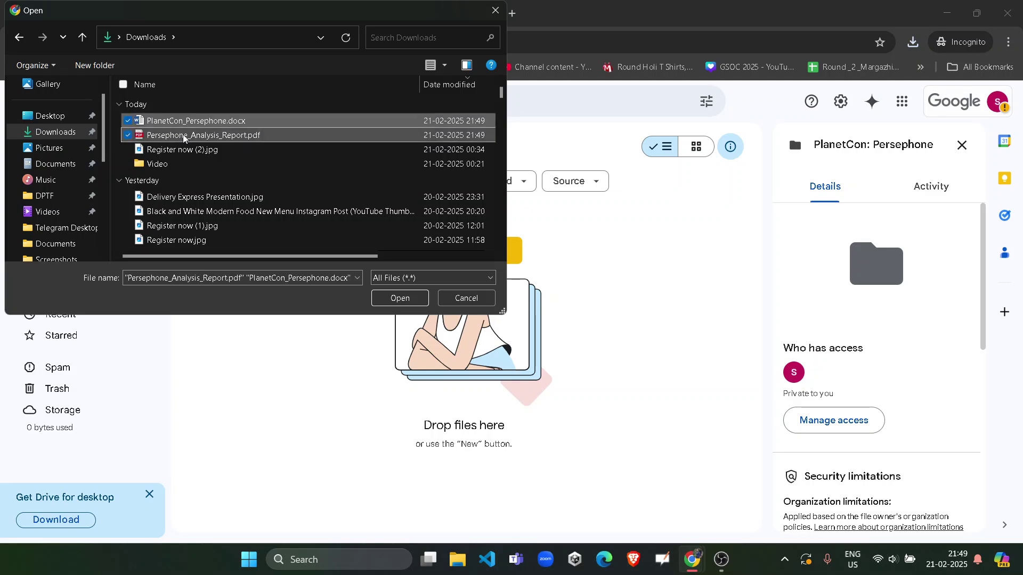
{"action": "left_click", "coordinate": [401, 298]}
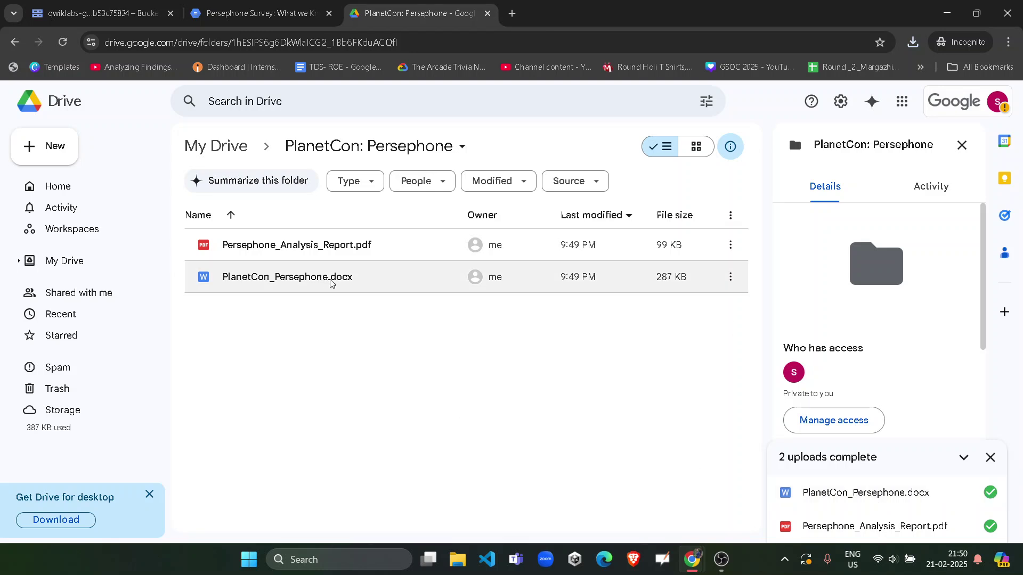
Step: Open PlanetCon_Persephone.docx from the Drive folder and dismiss the Gemini and security limitations pop-ups
{"action": "double_click", "coordinate": [346, 283]}
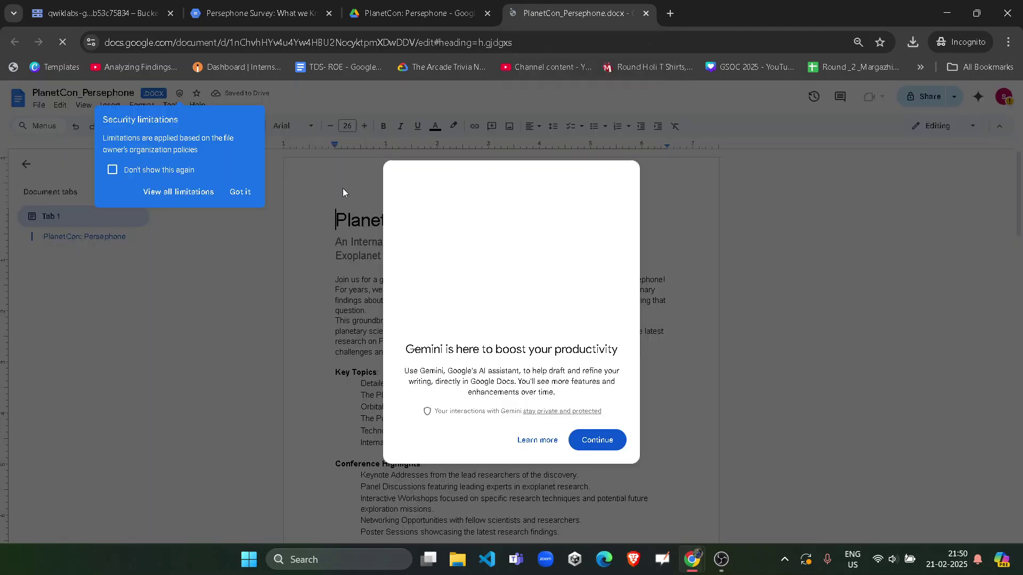
{"action": "left_click", "coordinate": [606, 449]}
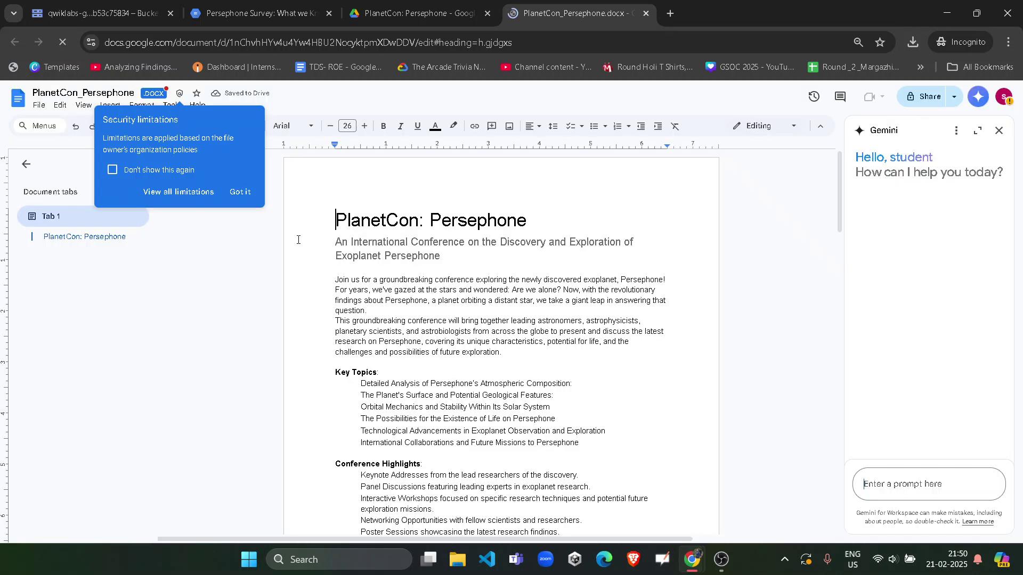
{"action": "left_click", "coordinate": [240, 192]}
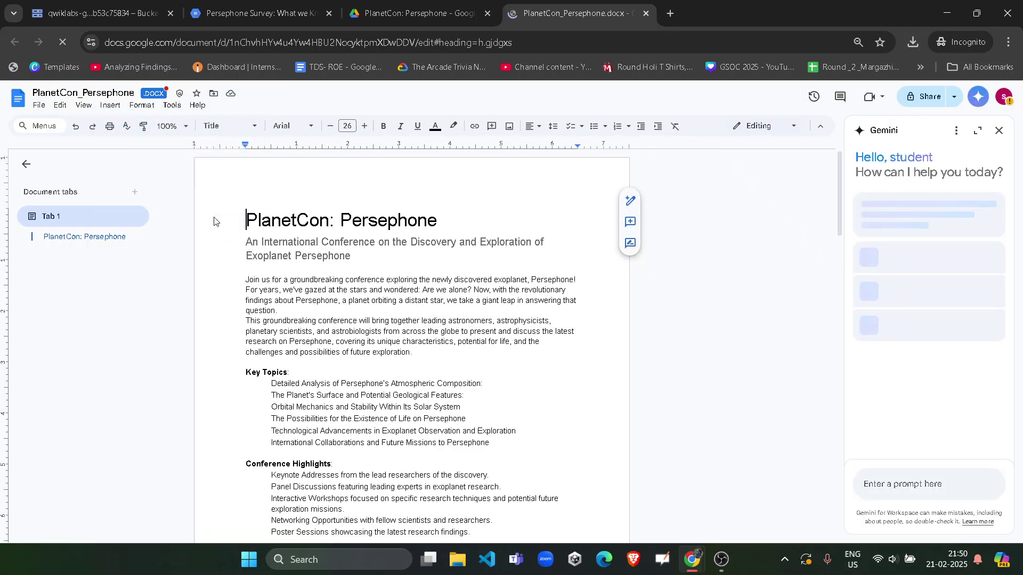
Step: Save the document as Google Docs, name the new version "PlanetCon_Persephone v2" and dismiss its pop-ups
{"action": "left_click", "coordinate": [39, 105]}
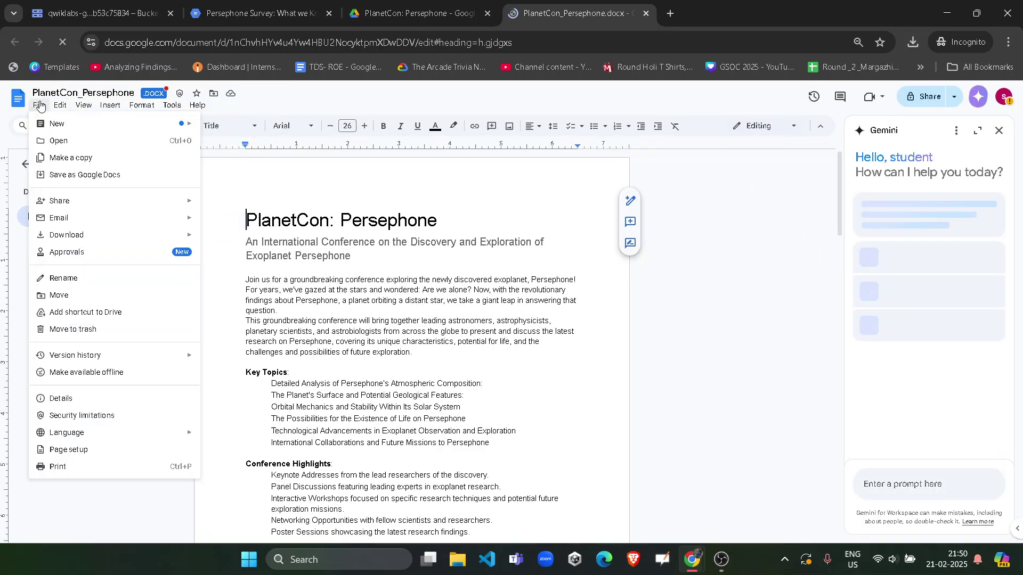
{"action": "left_click", "coordinate": [129, 179]}
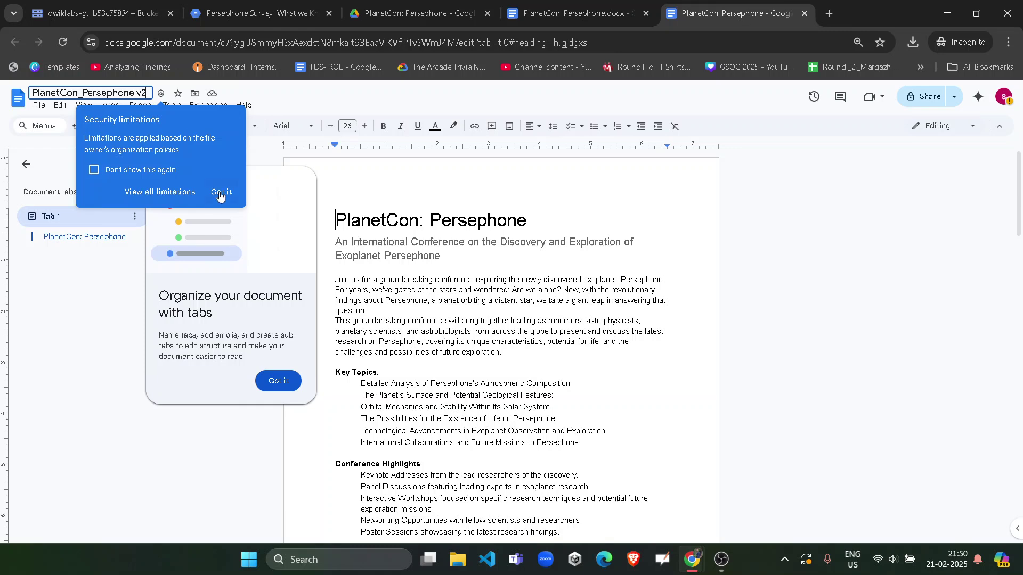
{"action": "left_click", "coordinate": [220, 195]}
{"action": "left_click", "coordinate": [275, 379]}
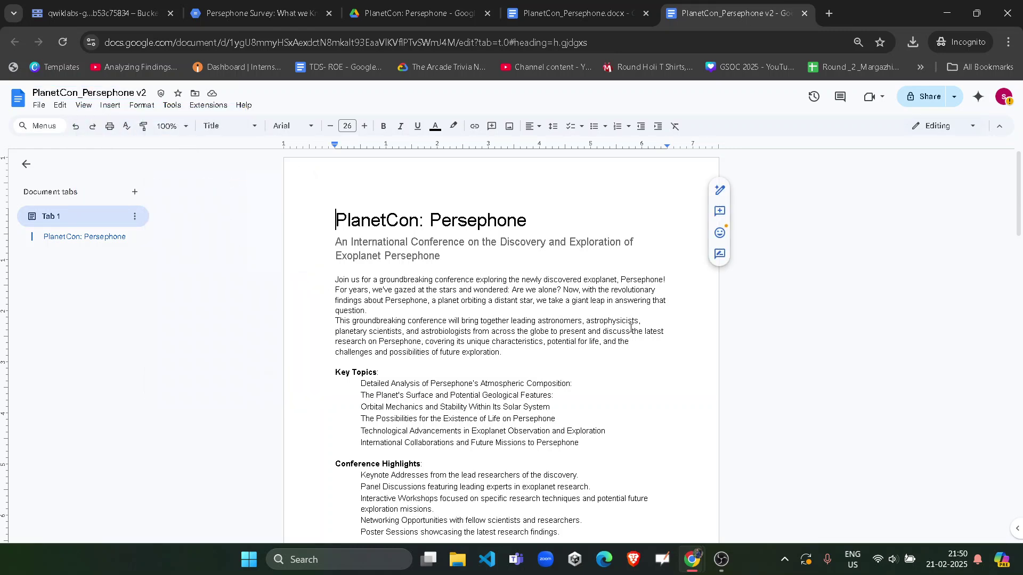
Step: Copy the line "Date: October 26th - 28th, 2028" from step 8 of the Task 1 lab instructions
{"action": "mouse_move", "coordinate": [691, 559]}
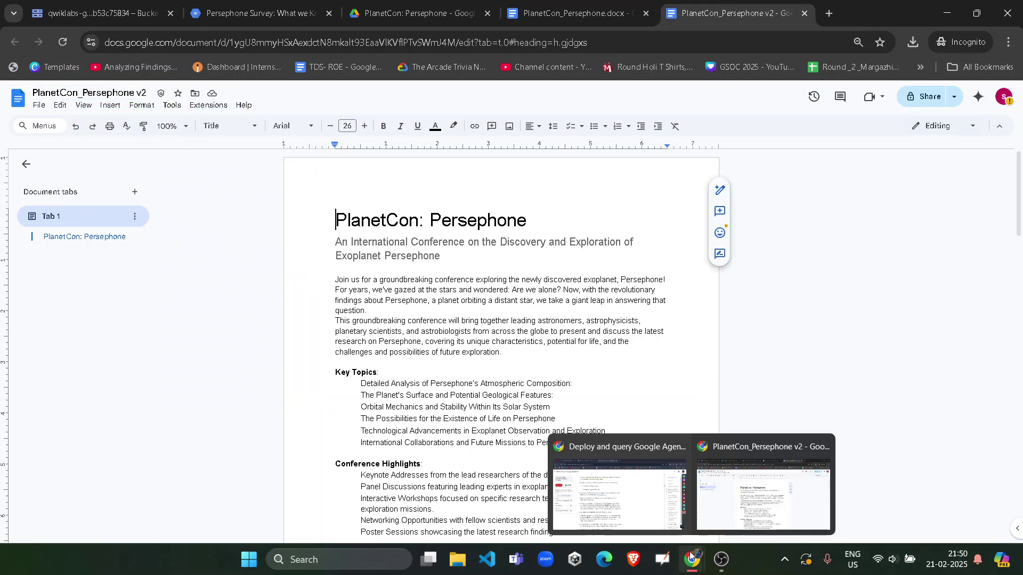
{"action": "left_click", "coordinate": [618, 490]}
{"action": "scroll", "coordinate": [267, 299], "scroll_direction": "down", "scroll_amount": 3}
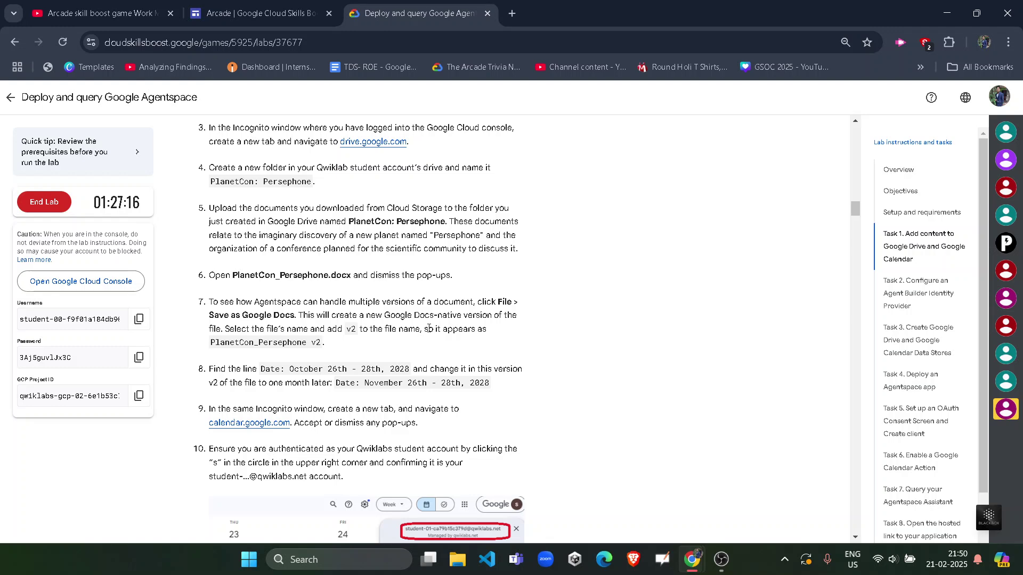
{"action": "scroll", "coordinate": [270, 256], "scroll_direction": "down", "scroll_amount": 3}
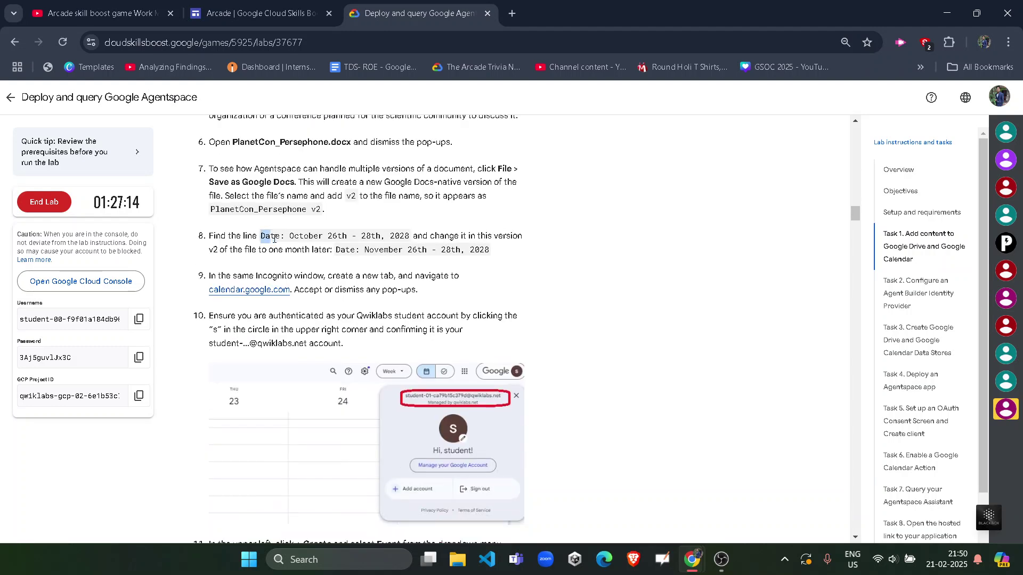
{"action": "left_click_drag", "start_coordinate": [274, 239], "coordinate": [410, 239]}
{"action": "key", "text": "ctrl+c"}
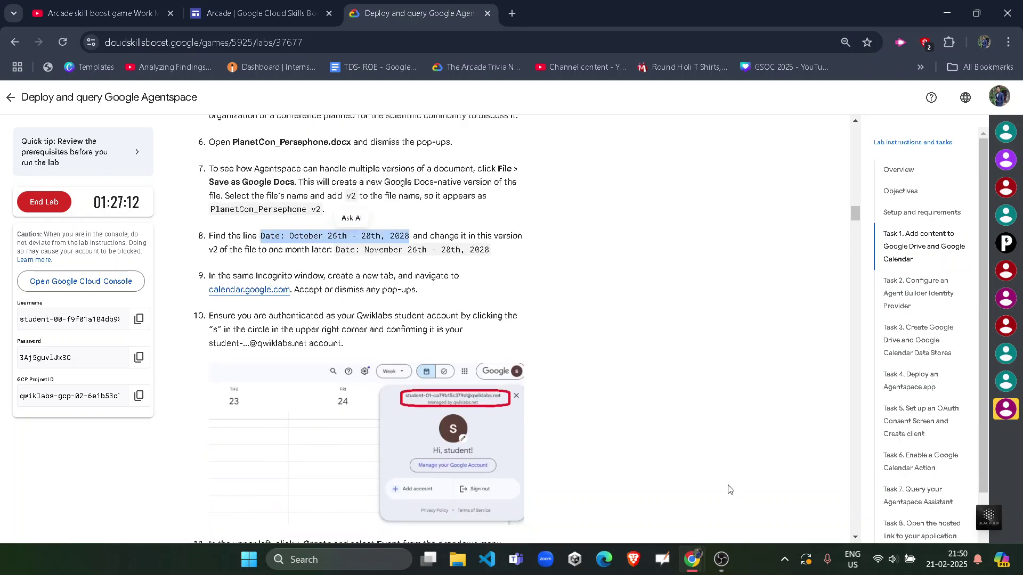
Step: Search the PlanetCon_Persephone v2 document for "Date: October 26th - 28th, 2028"
{"action": "left_click", "coordinate": [761, 482]}
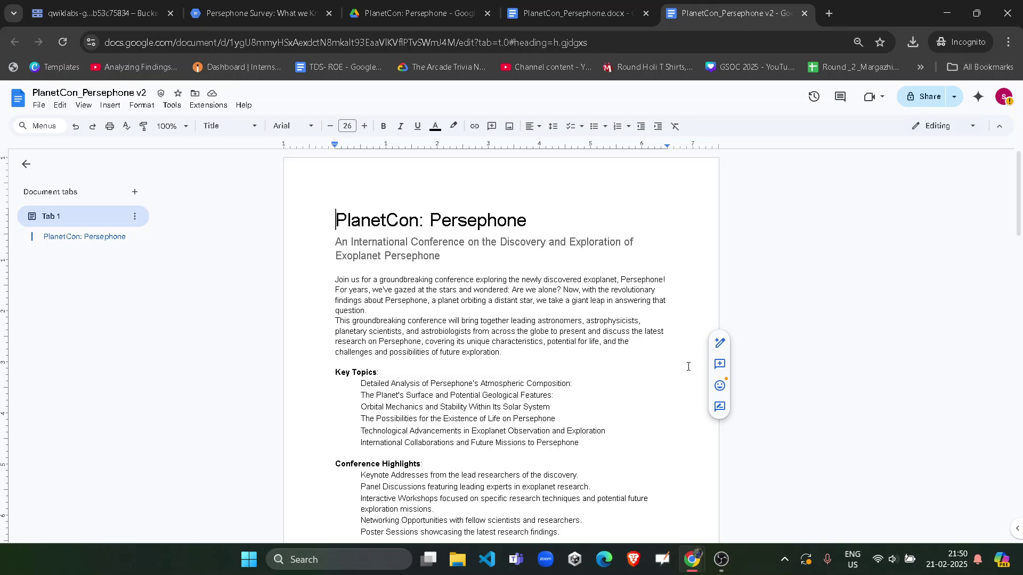
{"action": "left_click", "coordinate": [761, 326]}
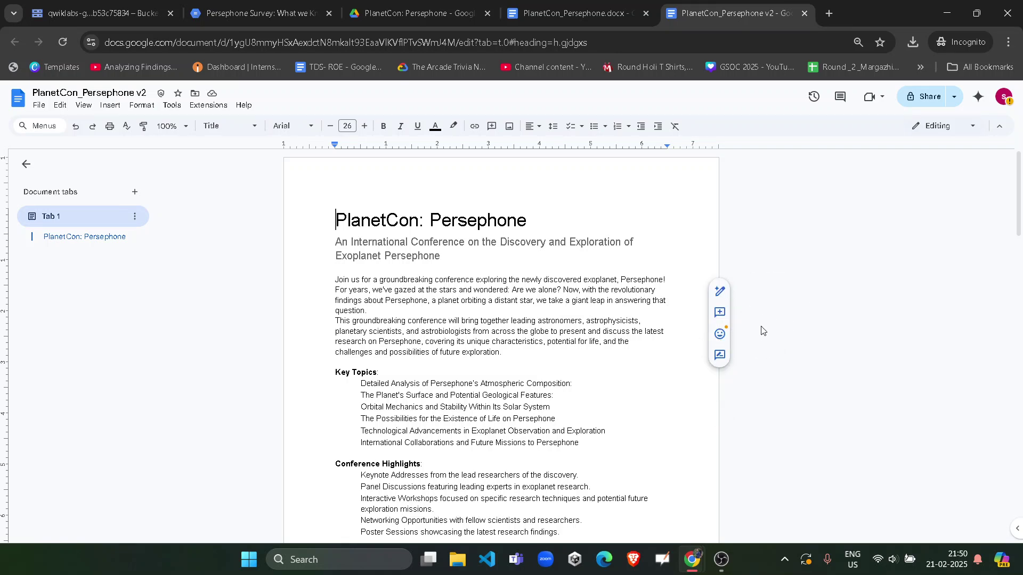
{"action": "left_click", "coordinate": [760, 326]}
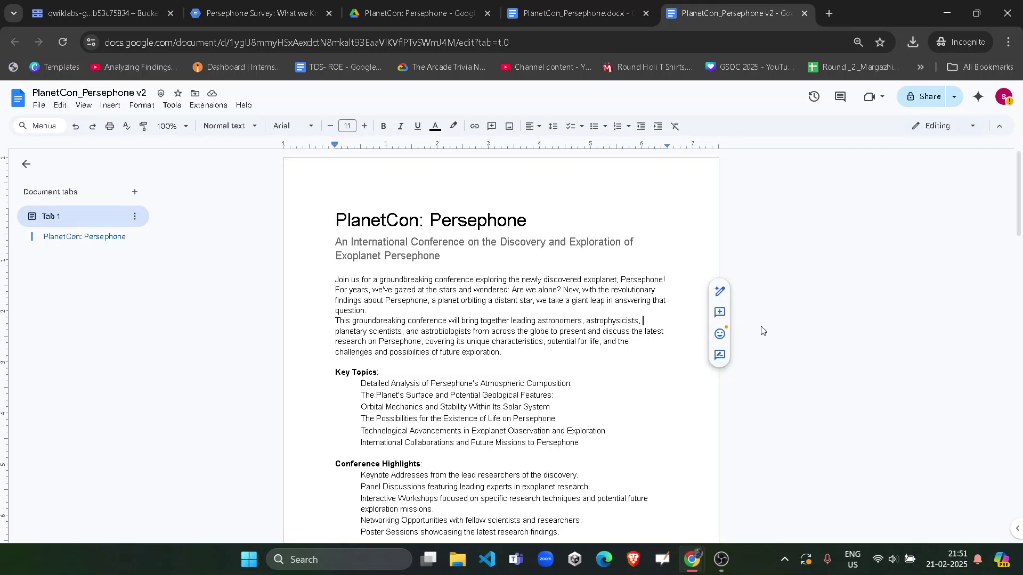
{"action": "key", "text": "ctrl+f"}
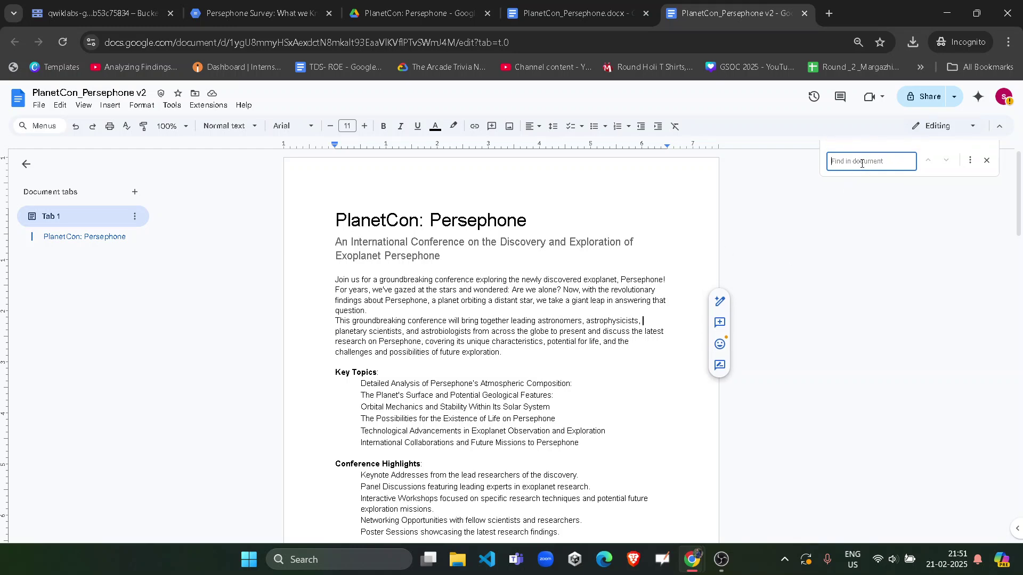
{"action": "key", "text": "ctrl+v"}
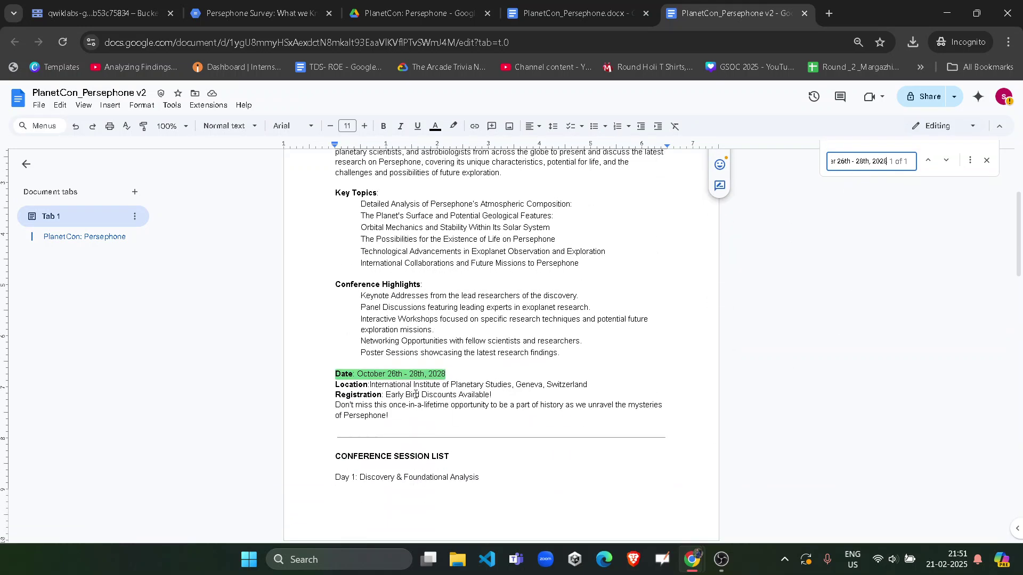
Step: Replace the date line in PlanetCon_Persephone v2 with "Date: November 26th - 28th, 2028" copied from the lab instructions
{"action": "left_click_drag", "start_coordinate": [446, 375], "coordinate": [344, 378]}
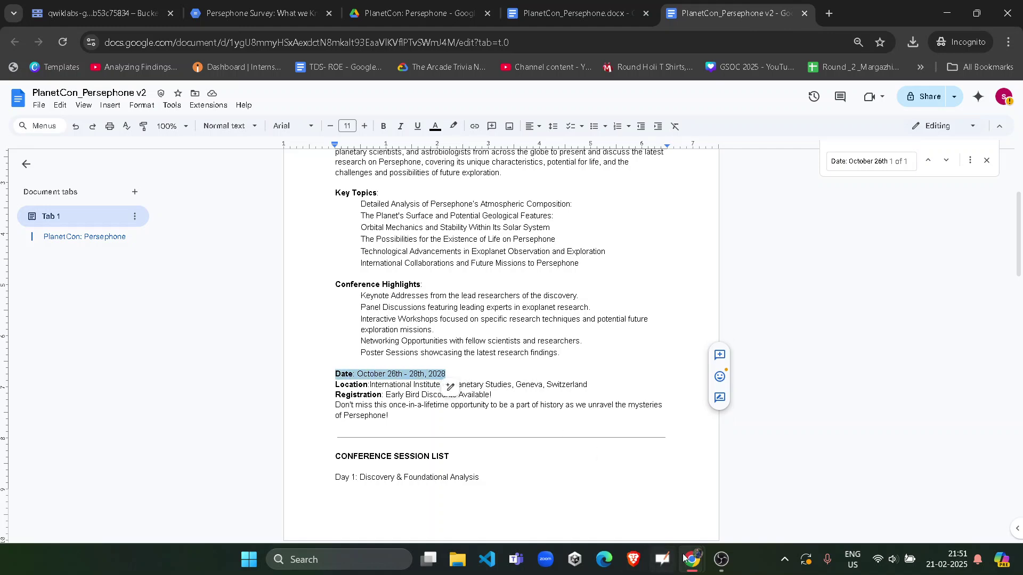
{"action": "mouse_move", "coordinate": [690, 560]}
{"action": "left_click", "coordinate": [629, 493]}
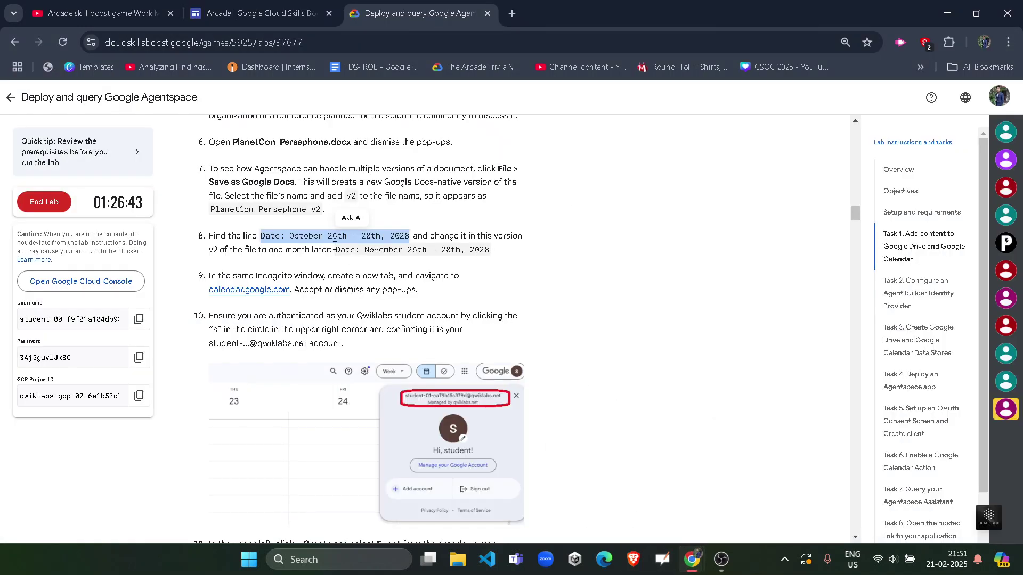
{"action": "left_click_drag", "start_coordinate": [338, 253], "coordinate": [490, 251]}
{"action": "key", "text": "ctrl+c"}
{"action": "mouse_move", "coordinate": [692, 559]}
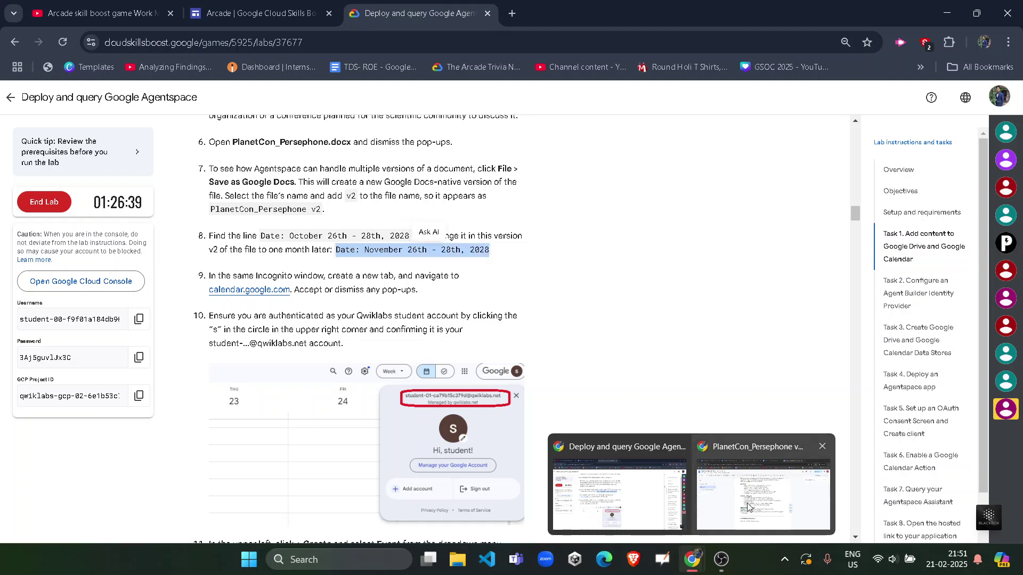
{"action": "left_click", "coordinate": [758, 502]}
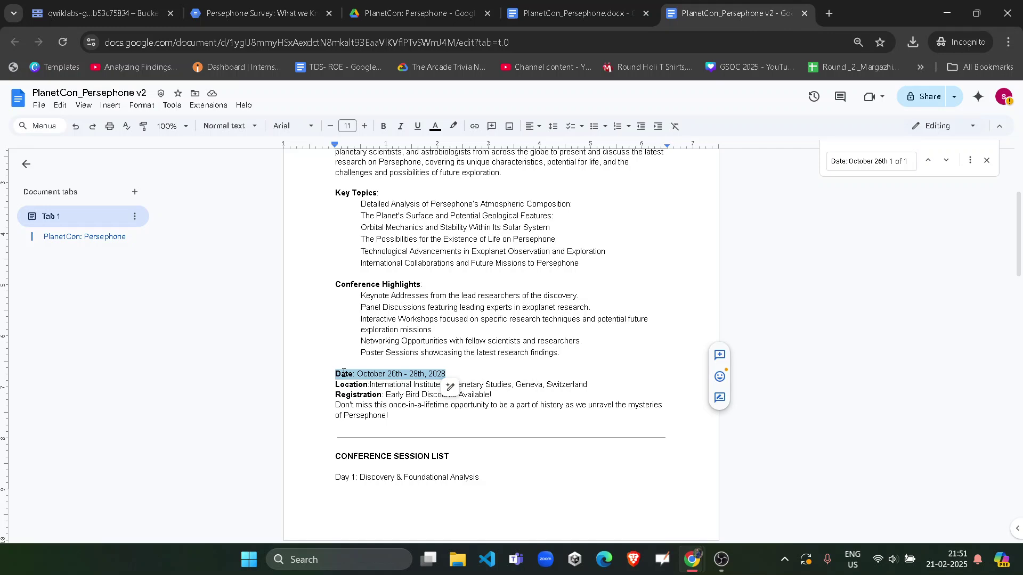
{"action": "key", "text": "ctrl+v"}
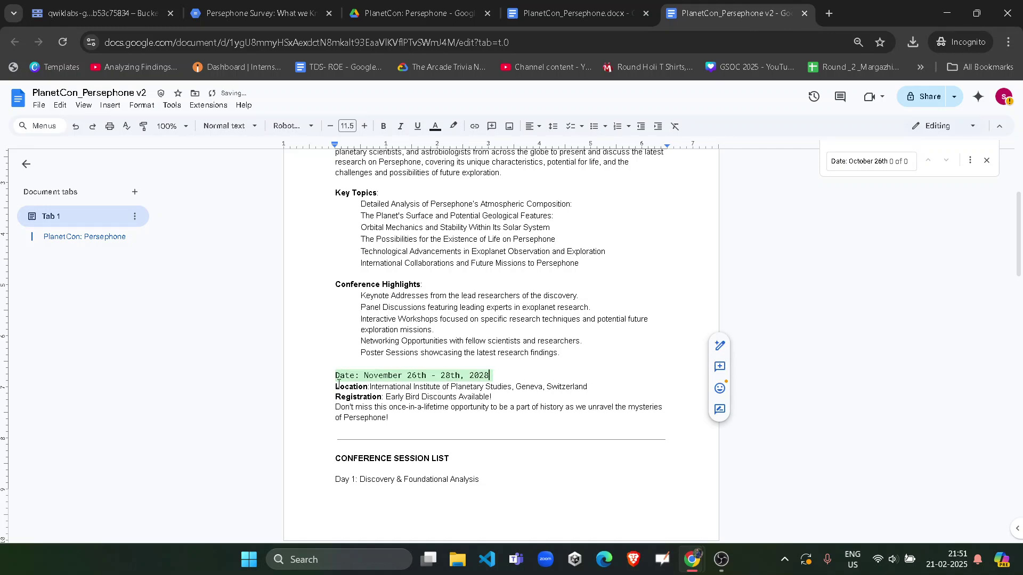
Step: Open the calendar.google.com link from step 9 of the lab instructions in the incognito window and dismiss the welcome pop-up
{"action": "mouse_move", "coordinate": [691, 560]}
{"action": "left_click", "coordinate": [581, 495]}
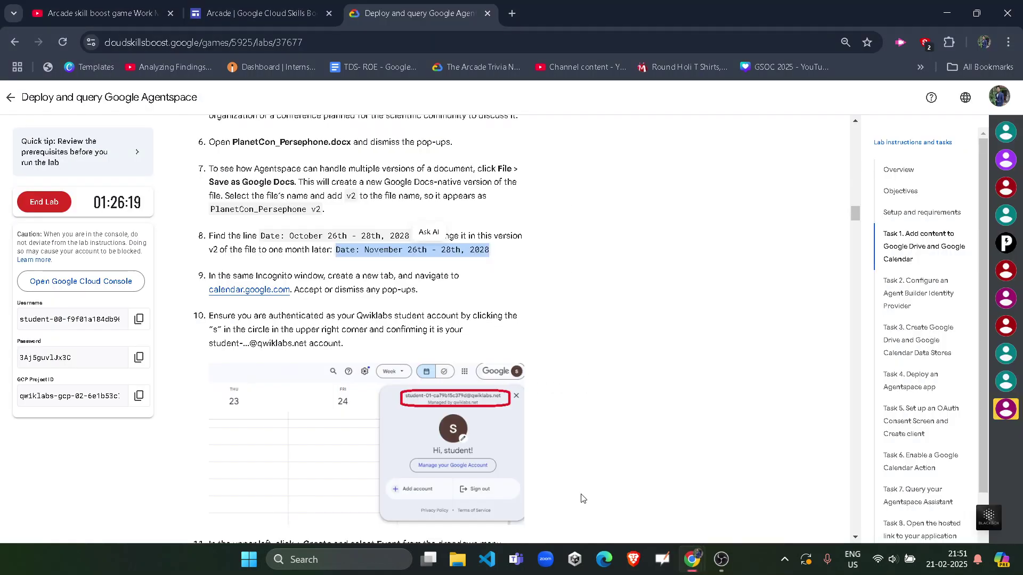
{"action": "scroll", "coordinate": [418, 399], "scroll_direction": "up", "scroll_amount": 3}
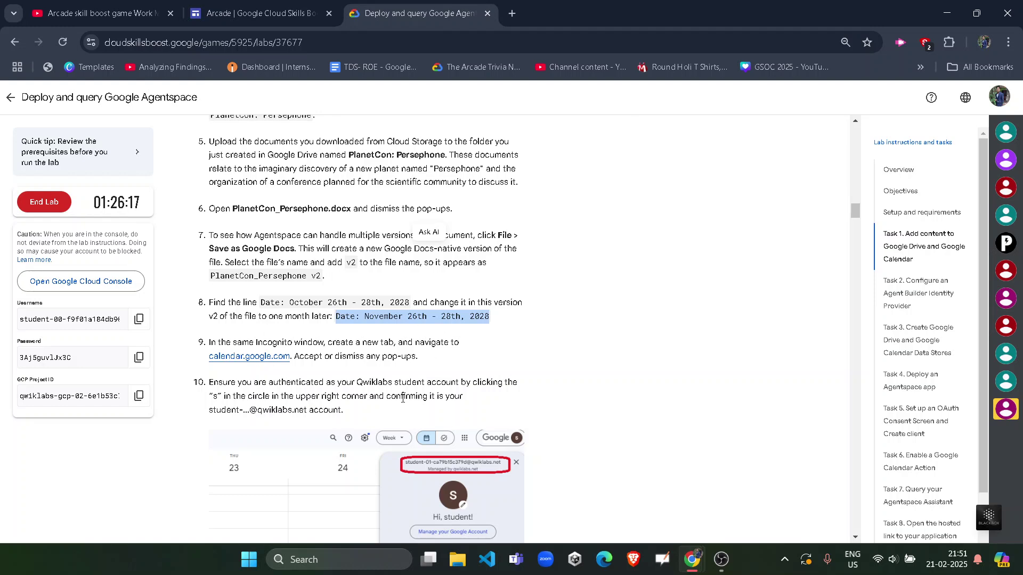
{"action": "right_click", "coordinate": [252, 361]}
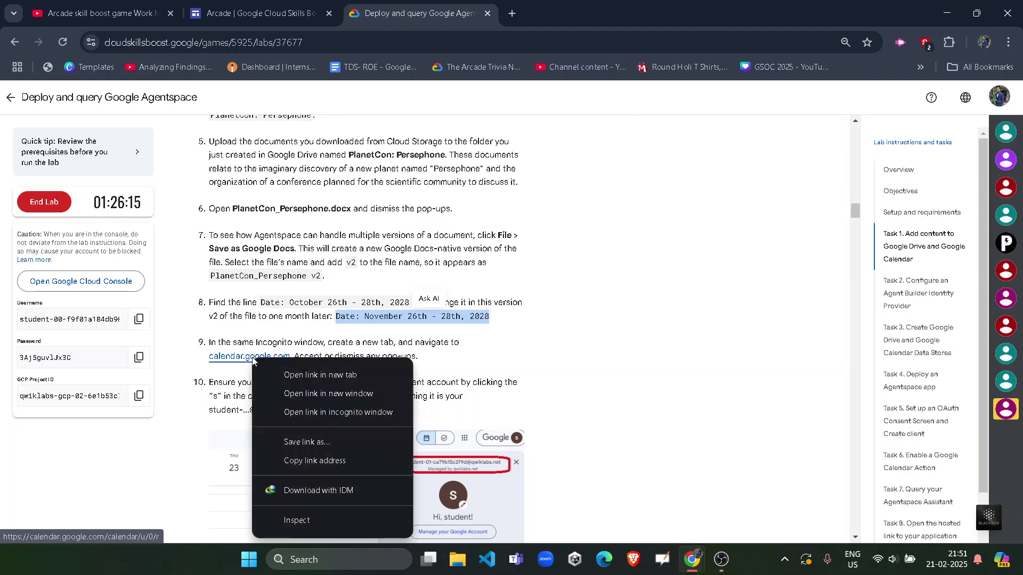
{"action": "left_click", "coordinate": [324, 404]}
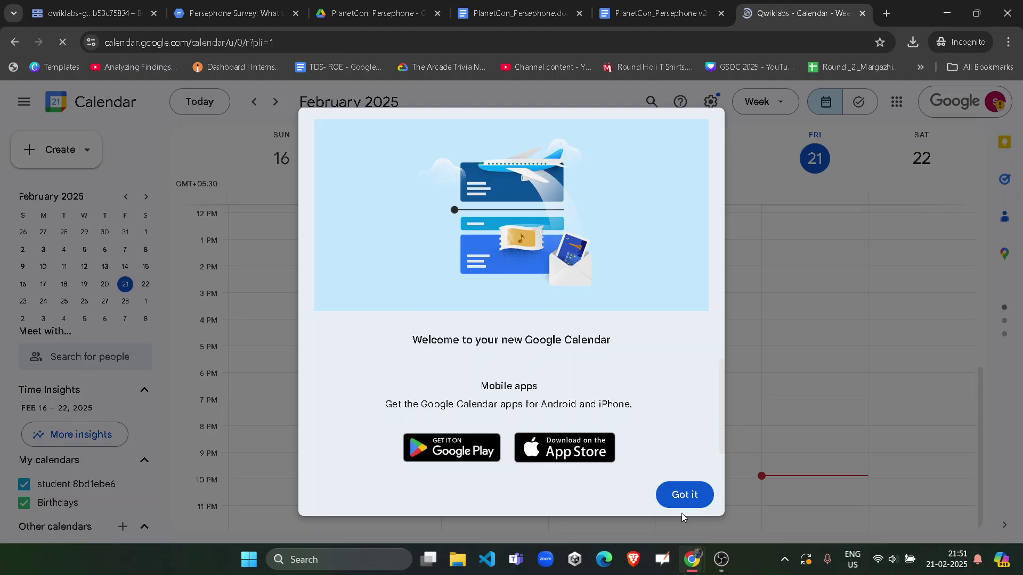
{"action": "left_click", "coordinate": [684, 499]}
{"action": "left_click", "coordinate": [81, 149]}
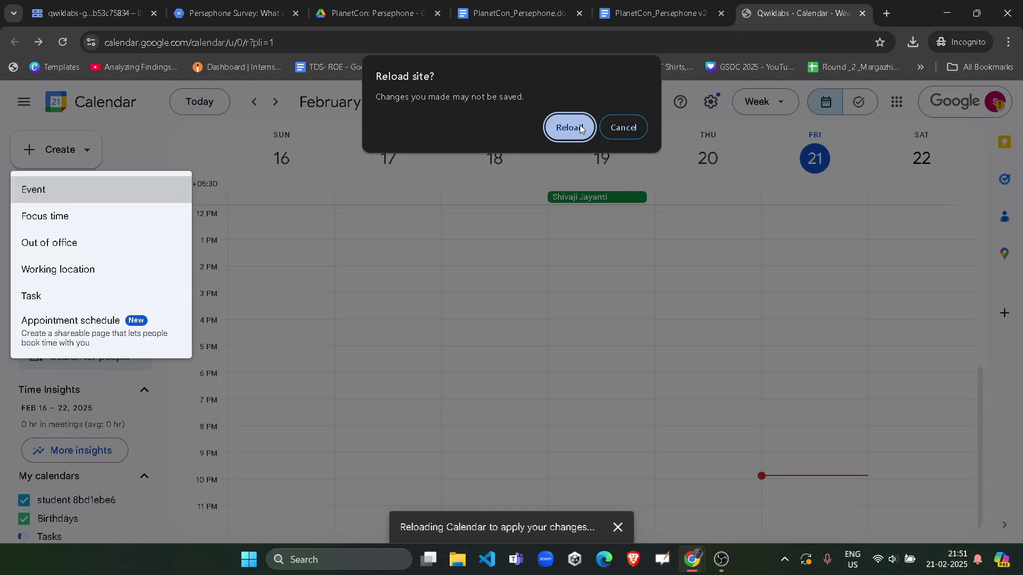
{"action": "left_click", "coordinate": [569, 128]}
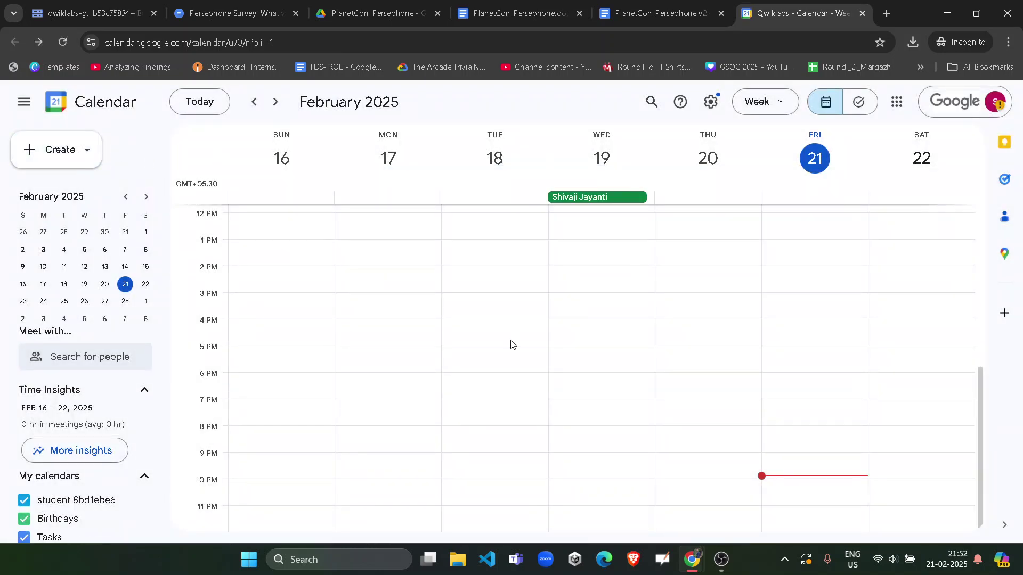
{"action": "scroll", "coordinate": [510, 344], "scroll_direction": "up", "scroll_amount": 3}
{"action": "left_click", "coordinate": [84, 152]}
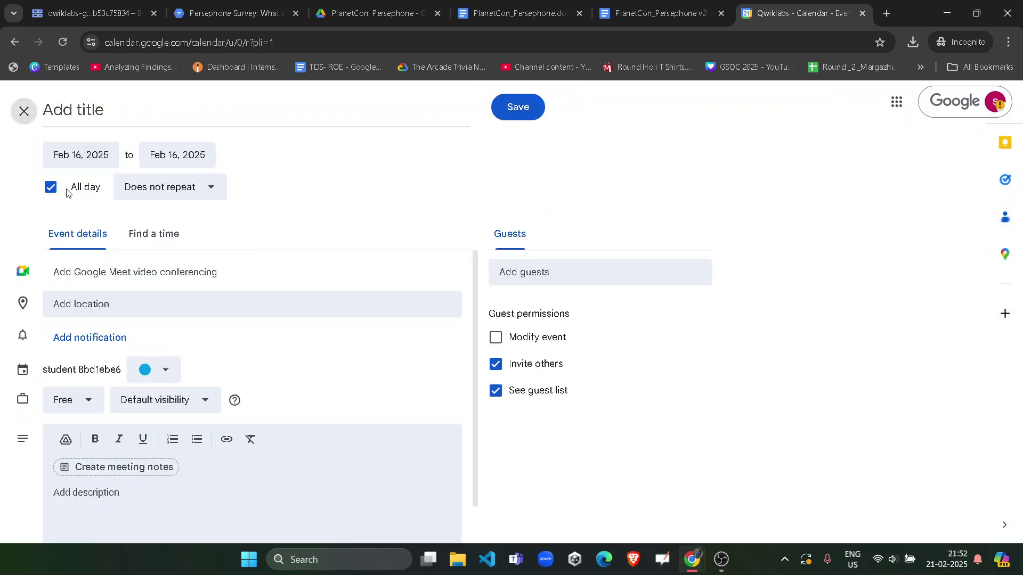
{"action": "key", "text": "Escape"}
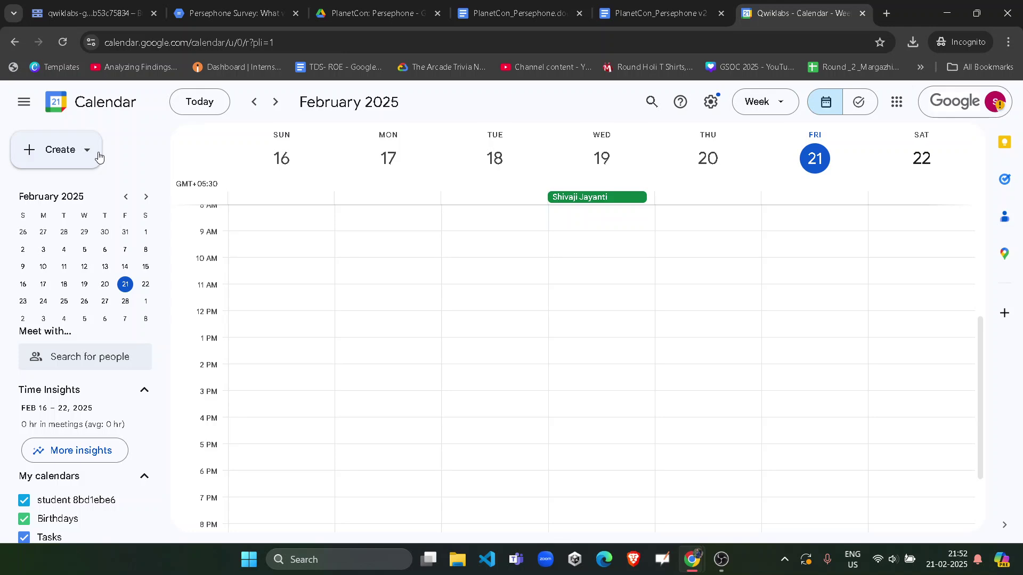
{"action": "scroll", "coordinate": [445, 358], "scroll_direction": "down", "scroll_amount": 5}
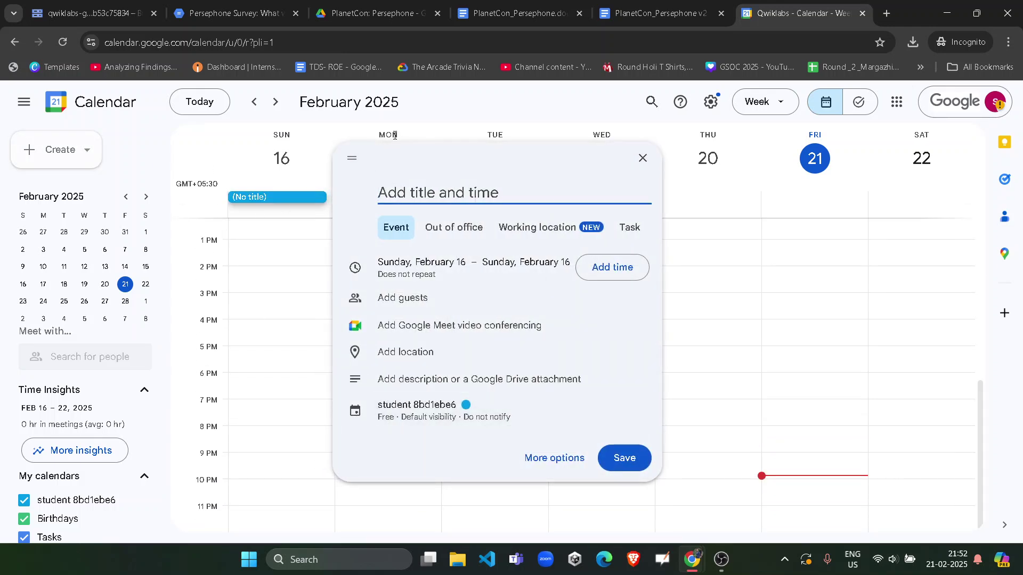
{"action": "left_click", "coordinate": [476, 103]}
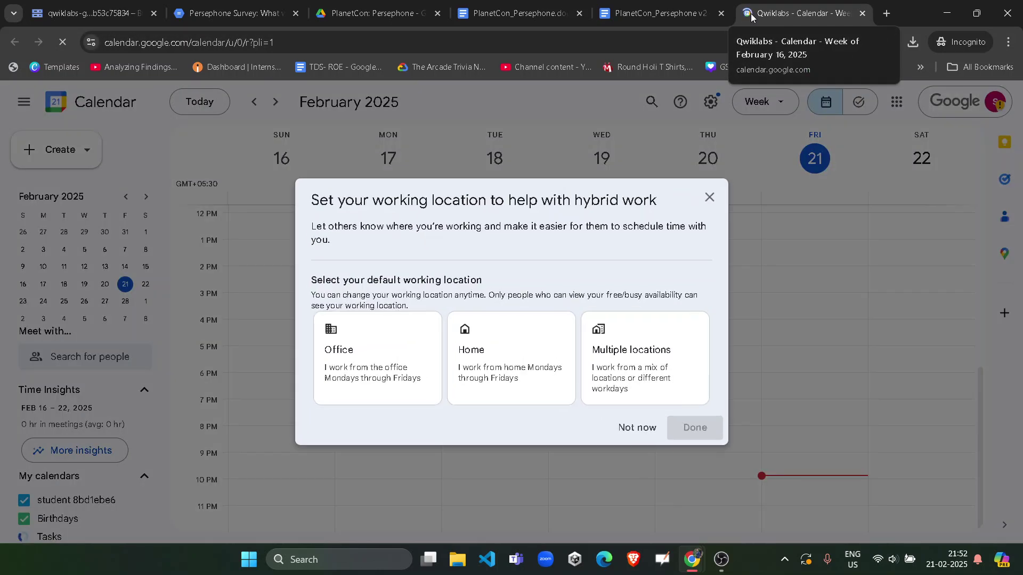
Step: Dismiss the working location prompt and start a new calendar event
{"action": "left_click", "coordinate": [636, 427]}
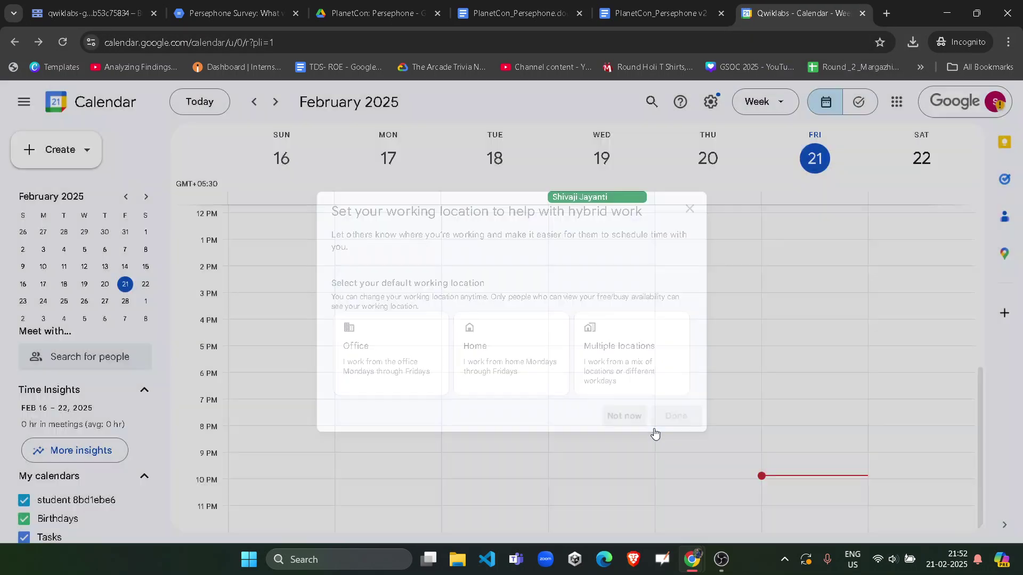
{"action": "left_click", "coordinate": [49, 162]}
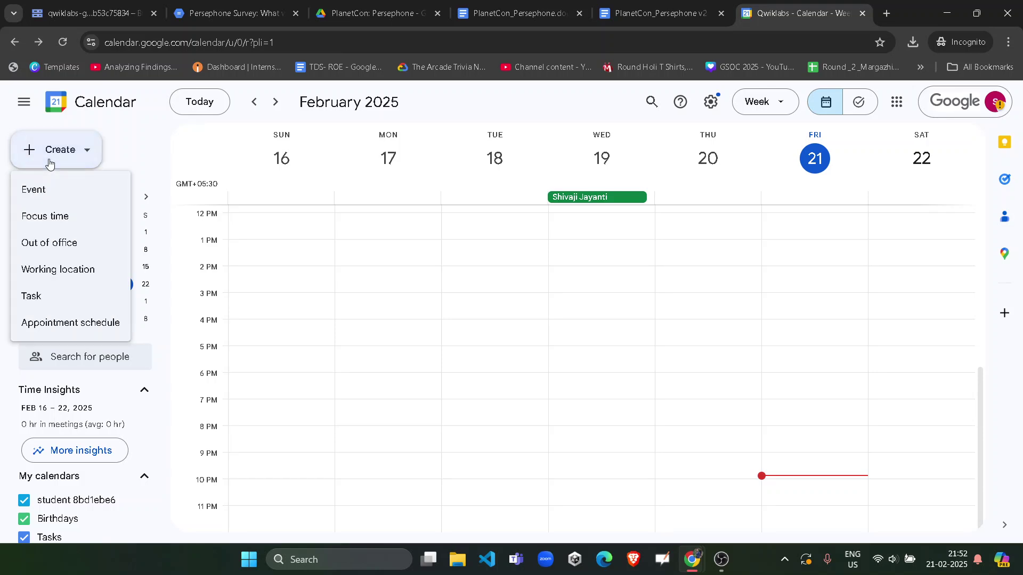
{"action": "left_click", "coordinate": [62, 190]}
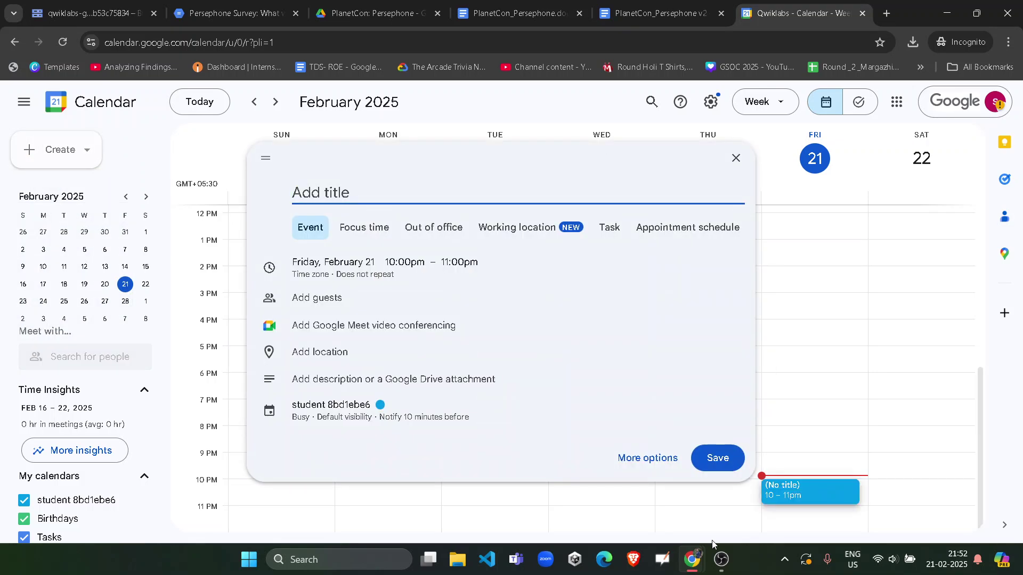
Step: Copy the event name "Astronomers Lunch Planning Meeting" from step 12 of the Task 1 lab instructions
{"action": "mouse_move", "coordinate": [693, 559]}
{"action": "left_click", "coordinate": [642, 500]}
{"action": "scroll", "coordinate": [347, 356], "scroll_direction": "down", "scroll_amount": 3}
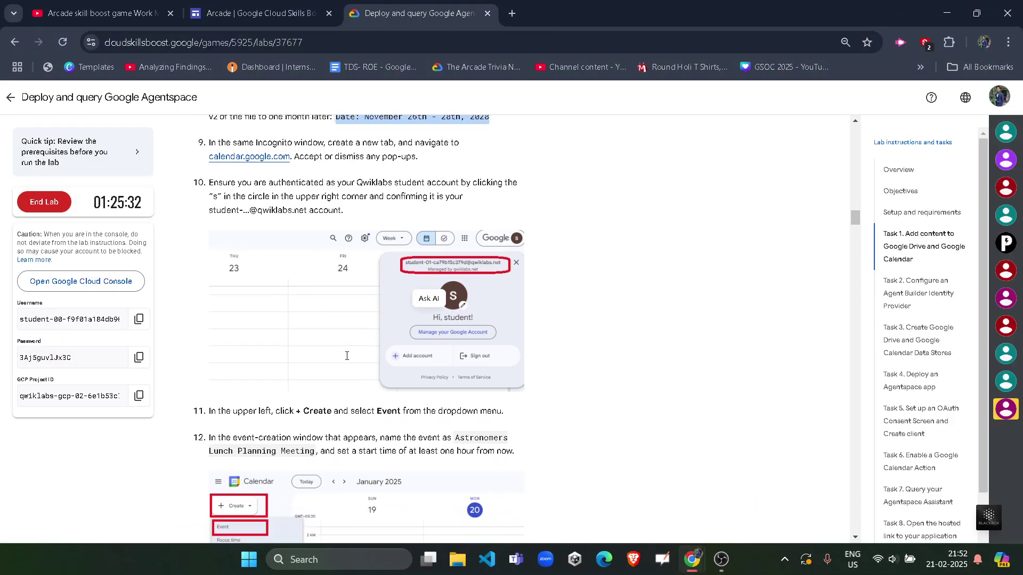
{"action": "scroll", "coordinate": [346, 356], "scroll_direction": "down", "scroll_amount": 3}
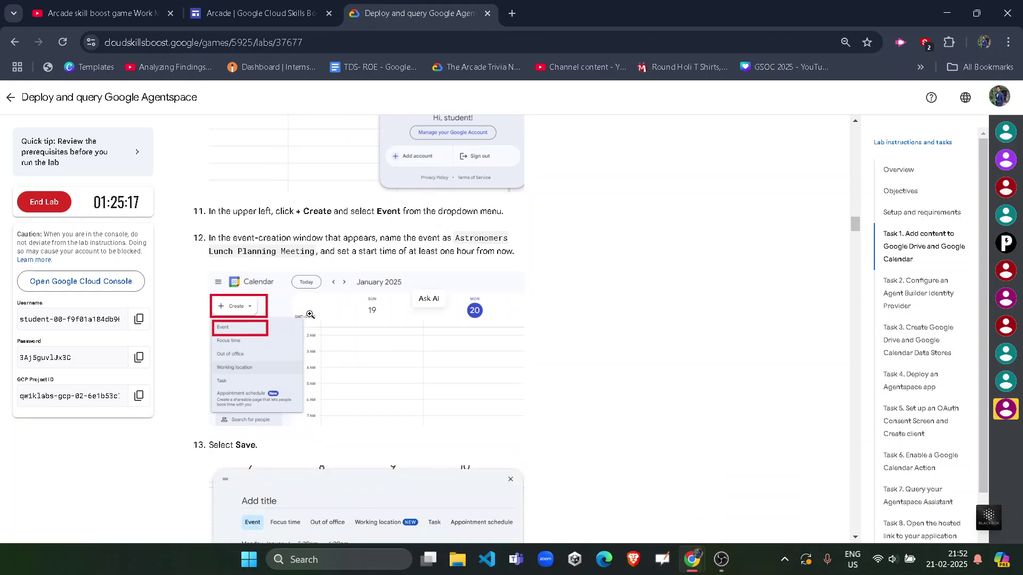
{"action": "left_click_drag", "start_coordinate": [455, 239], "coordinate": [335, 255]}
{"action": "key", "text": "ctrl+c"}
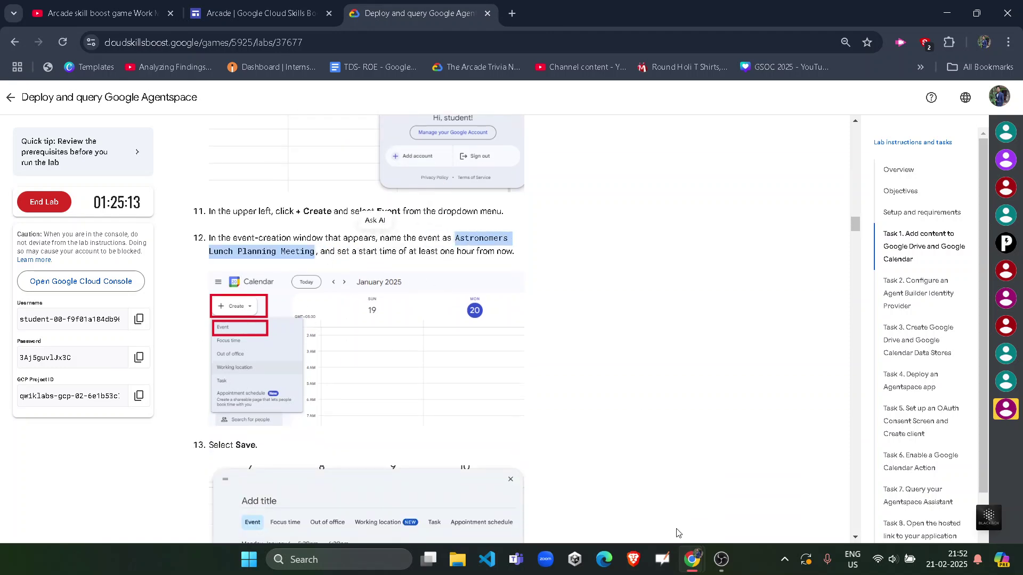
Step: Title the new calendar event "Astronomers Lunch Planning Meeting" using the copied text
{"action": "mouse_move", "coordinate": [692, 559]}
{"action": "left_click", "coordinate": [770, 504]}
{"action": "key", "text": "ctrl+v"}
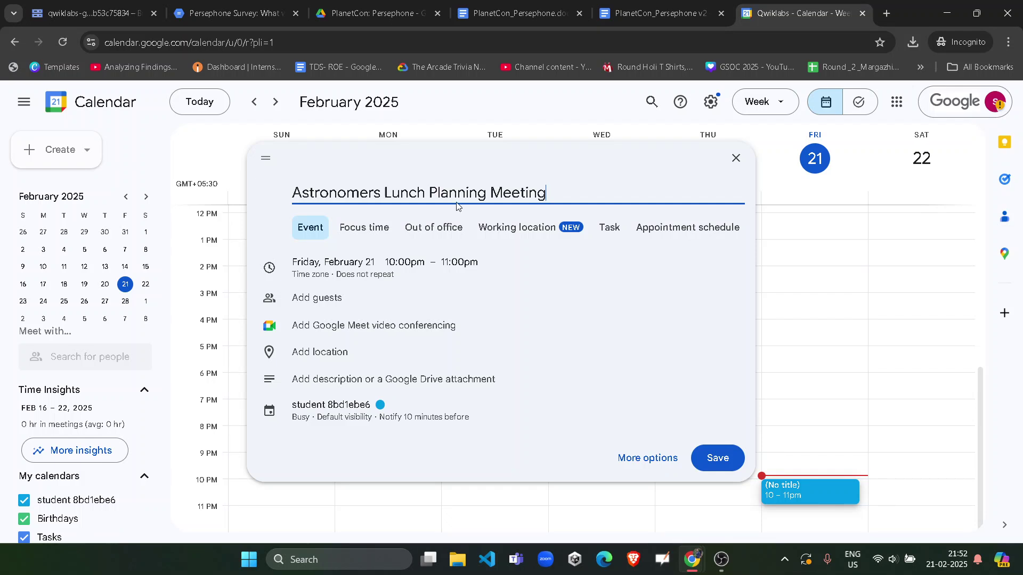
Step: Set the event's start time to 11:15pm on Friday, February 21 and save the event
{"action": "left_click", "coordinate": [417, 267]}
{"action": "scroll", "coordinate": [444, 341], "scroll_direction": "down", "scroll_amount": 3}
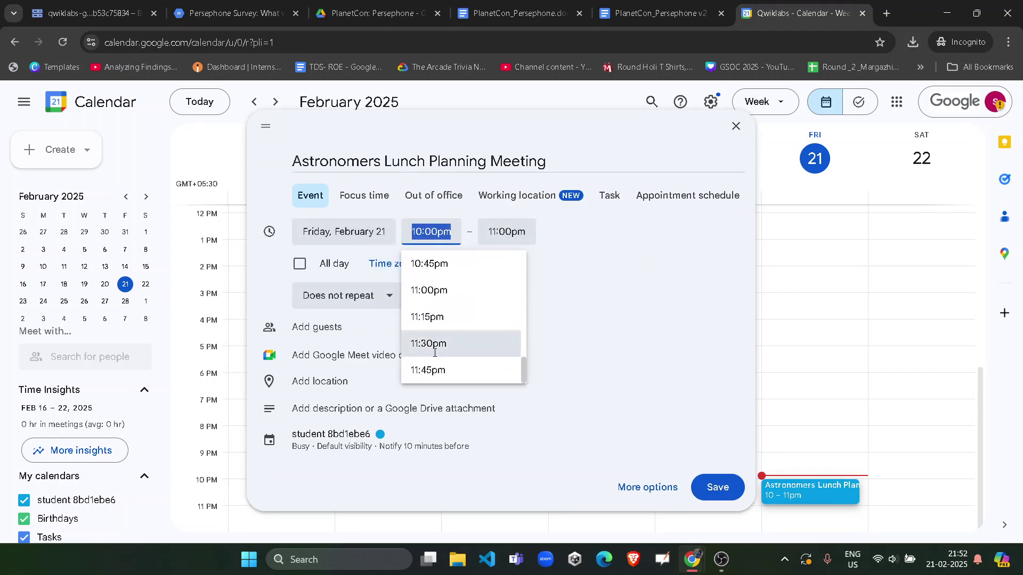
{"action": "left_click", "coordinate": [446, 321]}
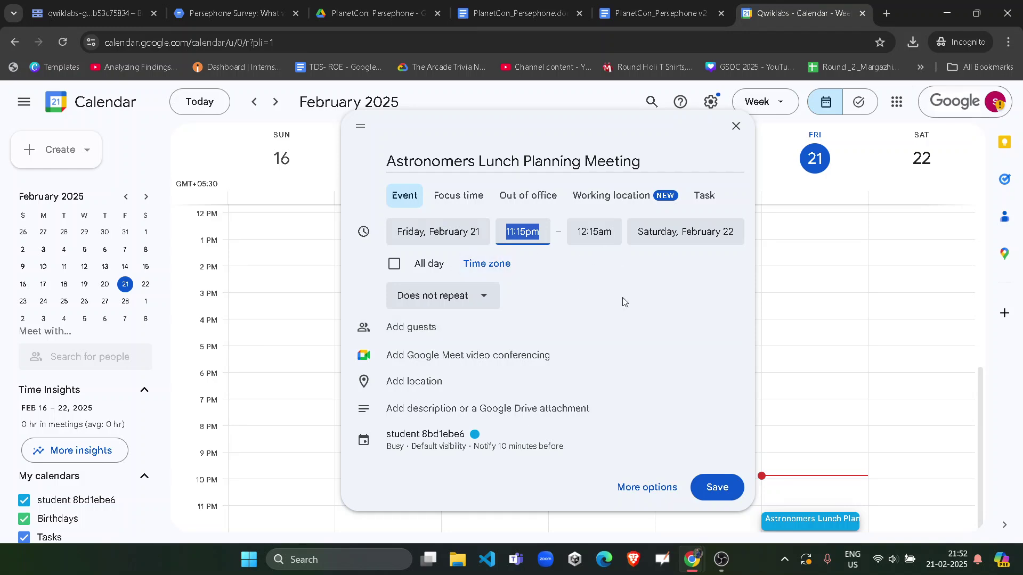
{"action": "left_click", "coordinate": [715, 487]}
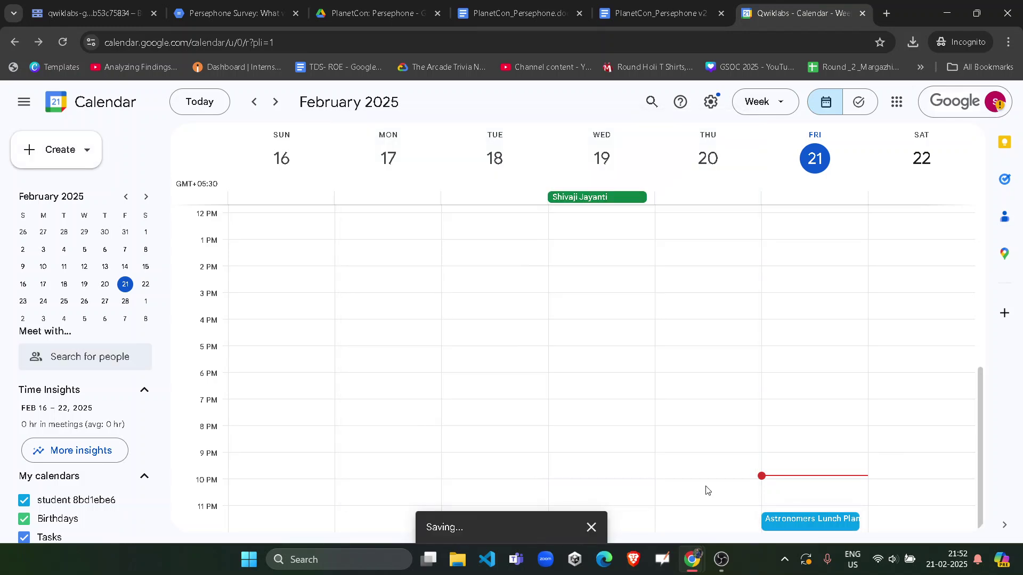
Step: Check the lab progress for the Task 1 objective of adding the documents to Drive and an event to Calendar
{"action": "mouse_move", "coordinate": [692, 559]}
{"action": "left_click", "coordinate": [616, 480]}
{"action": "scroll", "coordinate": [292, 308], "scroll_direction": "down", "scroll_amount": 5}
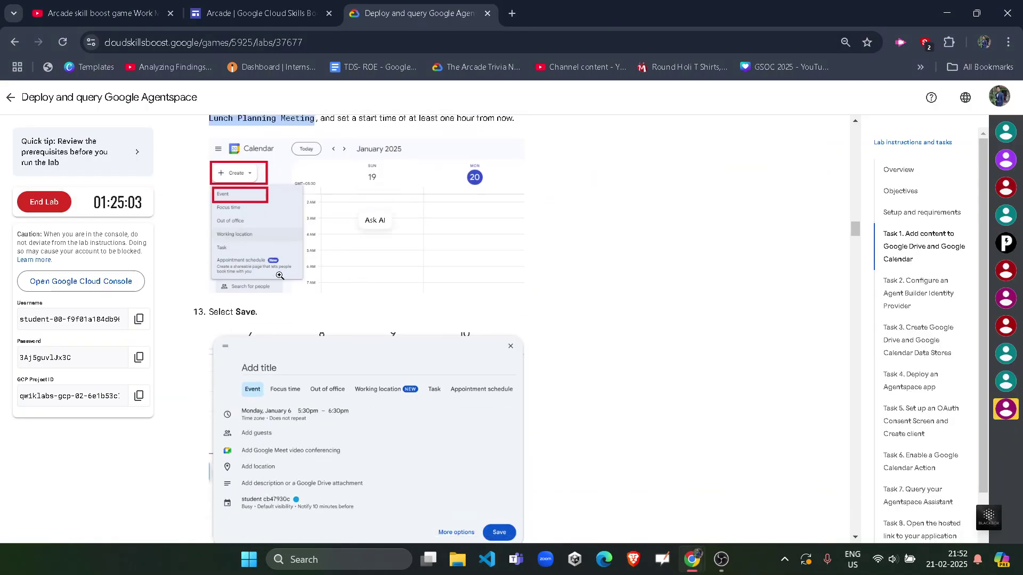
{"action": "left_click", "coordinate": [308, 498]}
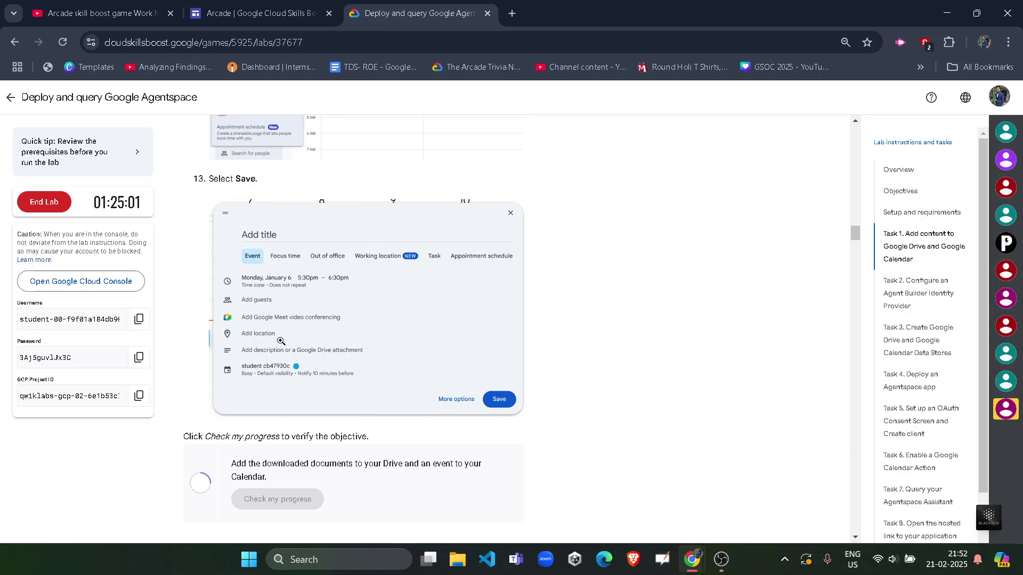
{"action": "scroll", "coordinate": [316, 371], "scroll_direction": "down", "scroll_amount": 2}
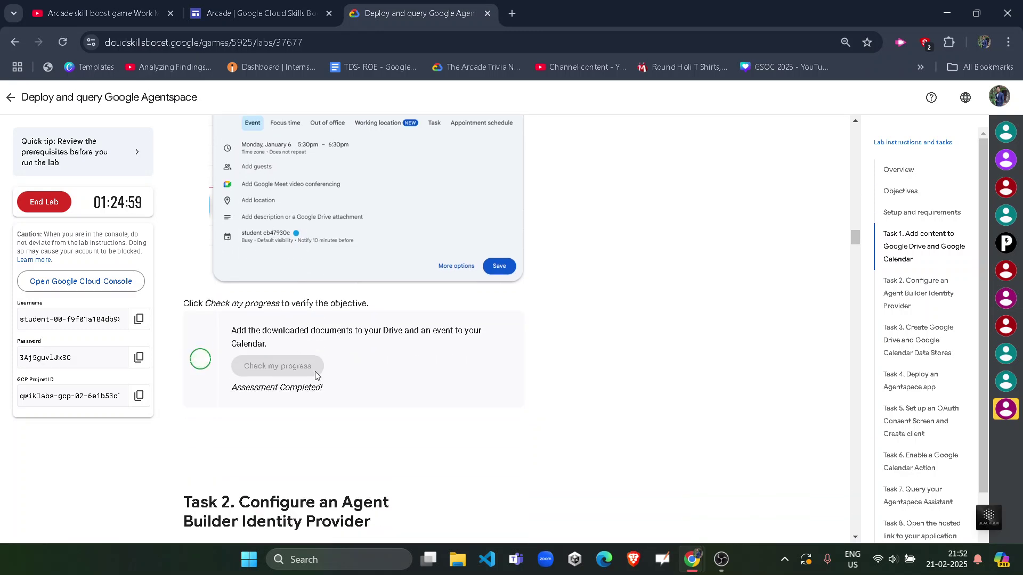
Step: Copy the name "Agent Builder" from step 1 of the Task 2 lab instructions
{"action": "scroll", "coordinate": [256, 268], "scroll_direction": "down", "scroll_amount": 2}
{"action": "scroll", "coordinate": [446, 280], "scroll_direction": "down", "scroll_amount": 3}
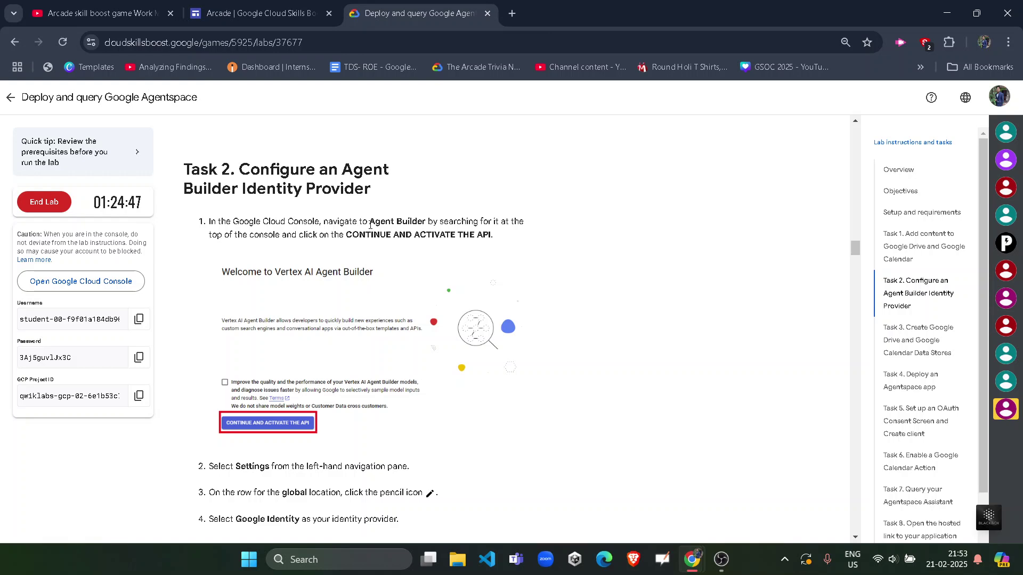
{"action": "left_click_drag", "start_coordinate": [369, 221], "coordinate": [425, 222]}
{"action": "key", "text": "ctrl+c"}
Step: Search the Google Cloud console in the incognito window for "Agent Builder" and open it from the results
{"action": "mouse_move", "coordinate": [702, 558]}
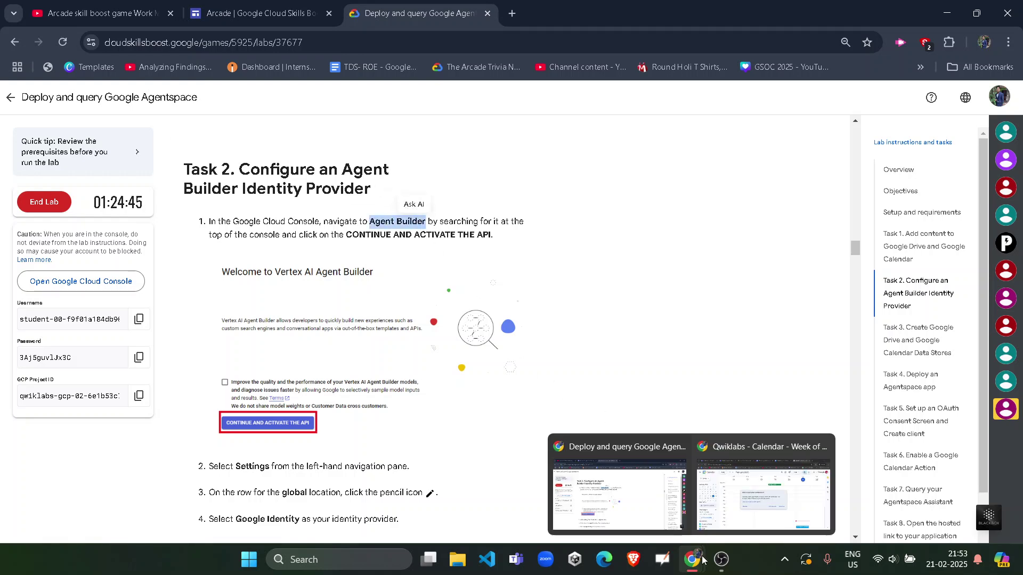
{"action": "left_click", "coordinate": [729, 487]}
{"action": "left_click", "coordinate": [90, 13]}
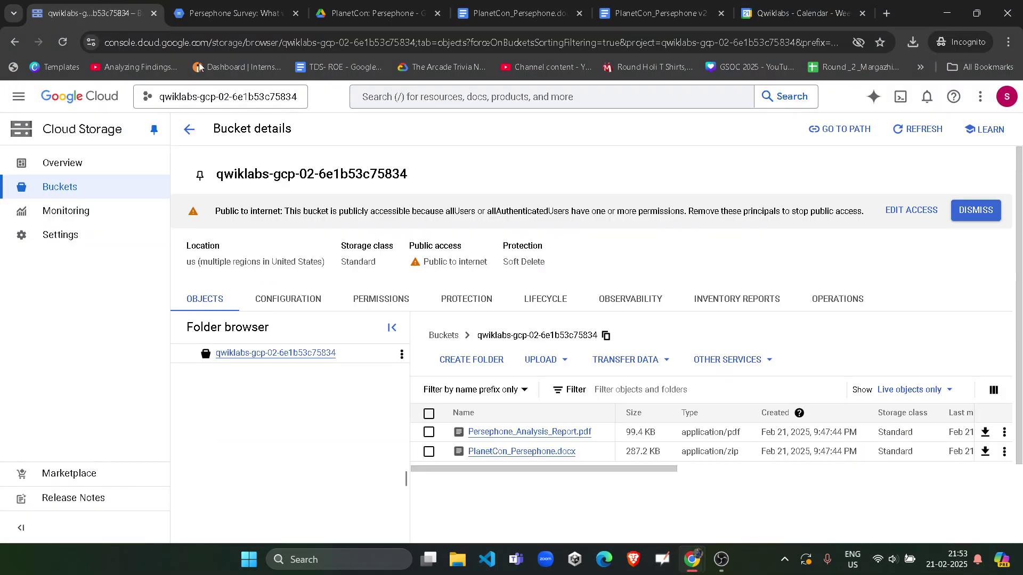
{"action": "left_click", "coordinate": [412, 99]}
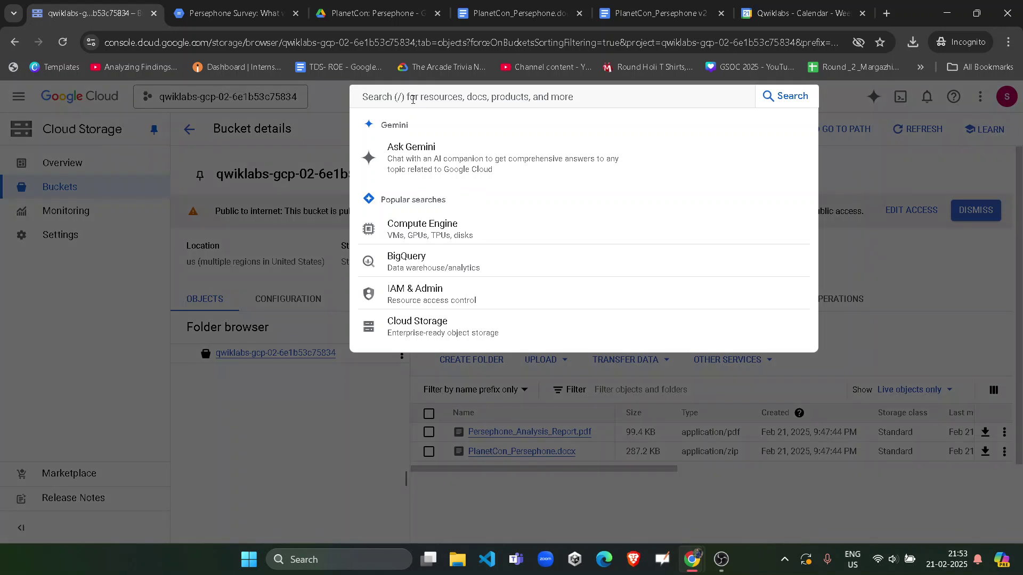
{"action": "key", "text": "ctrl+v"}
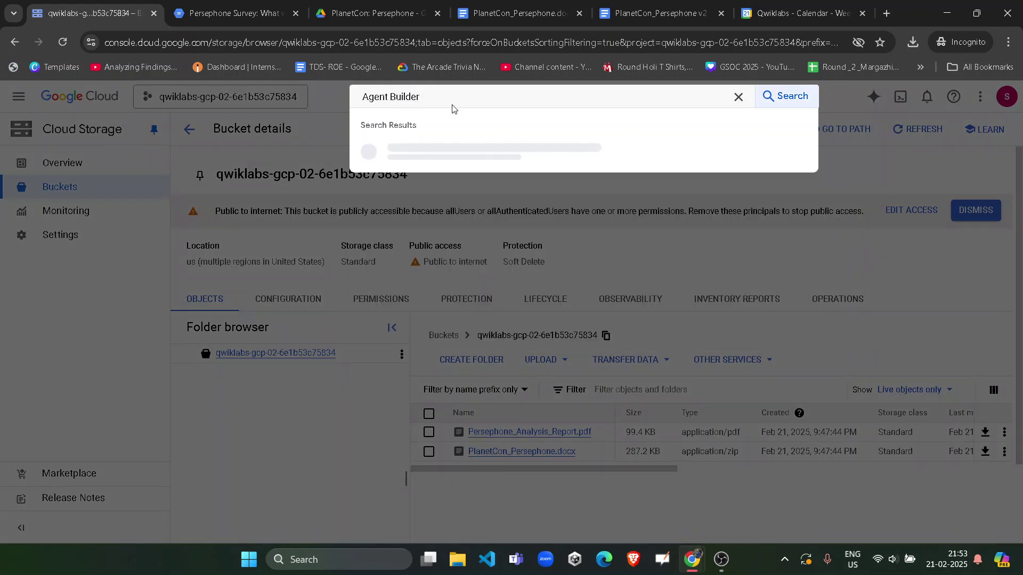
{"action": "left_click", "coordinate": [454, 182]}
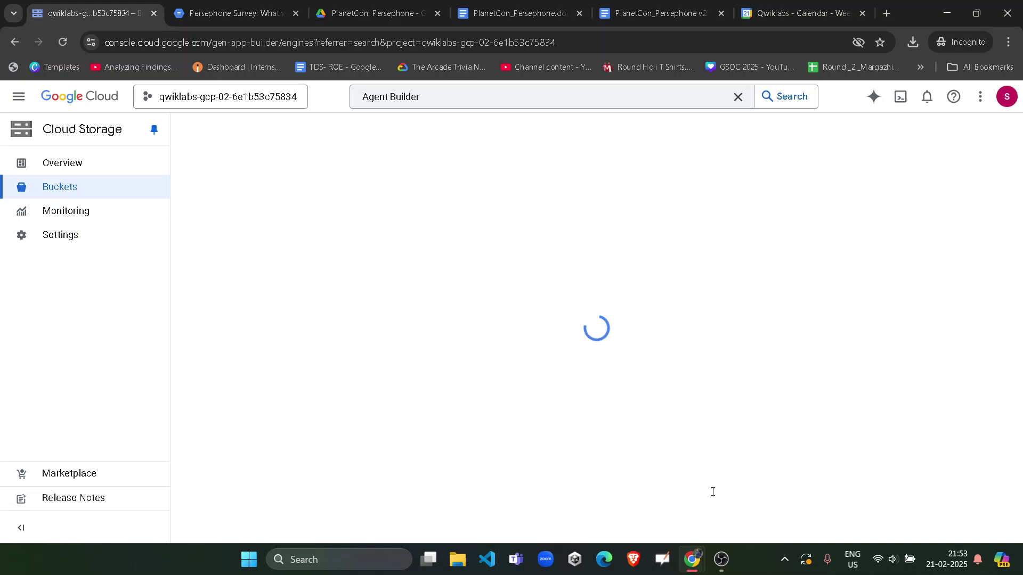
Step: Read steps 2 to 5 of Task 2 in the lab instructions on setting the identity provider for the global location
{"action": "mouse_move", "coordinate": [691, 560]}
{"action": "left_click", "coordinate": [618, 489]}
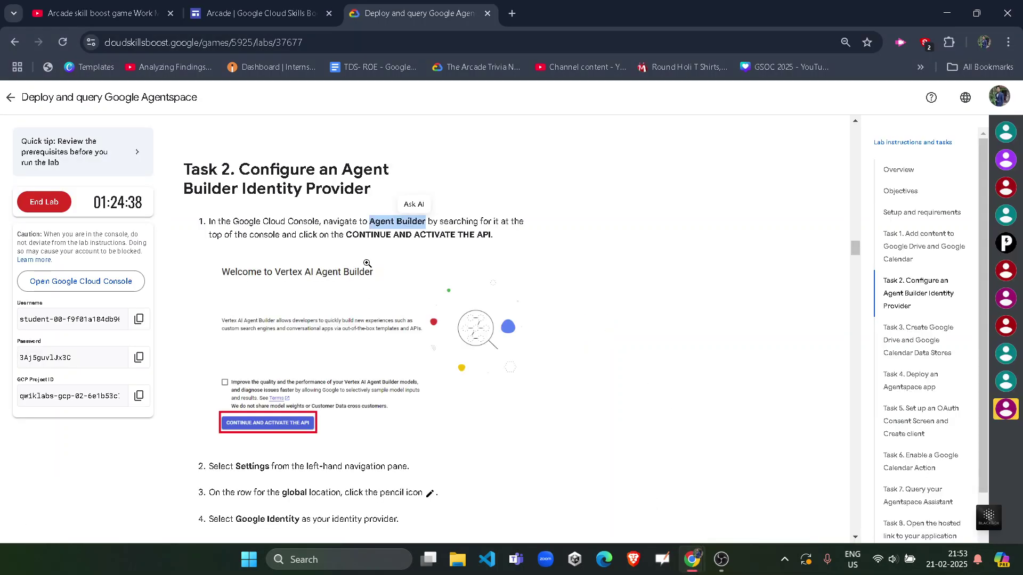
{"action": "scroll", "coordinate": [346, 269], "scroll_direction": "down", "scroll_amount": 3}
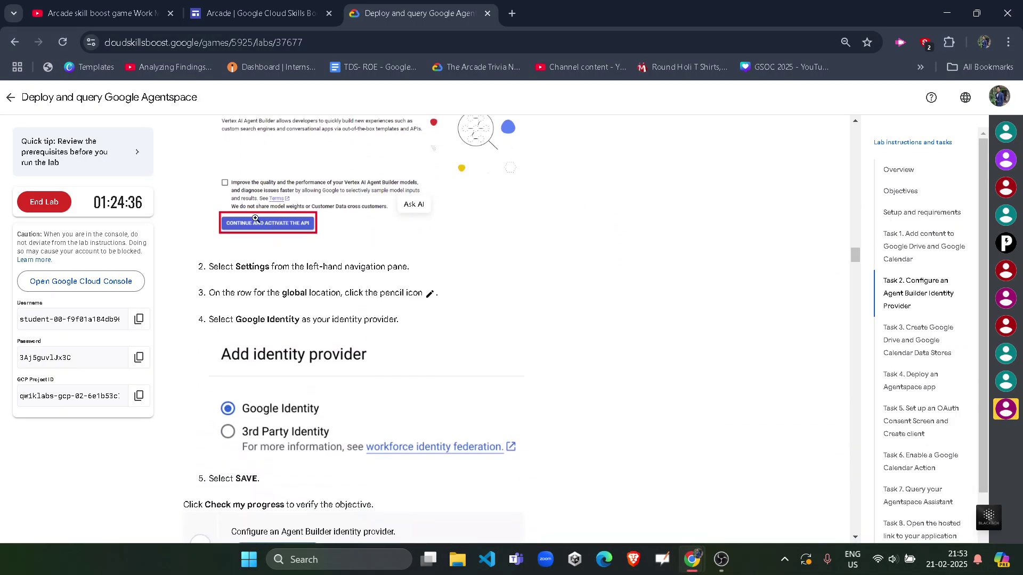
{"action": "double_click", "coordinate": [237, 267]}
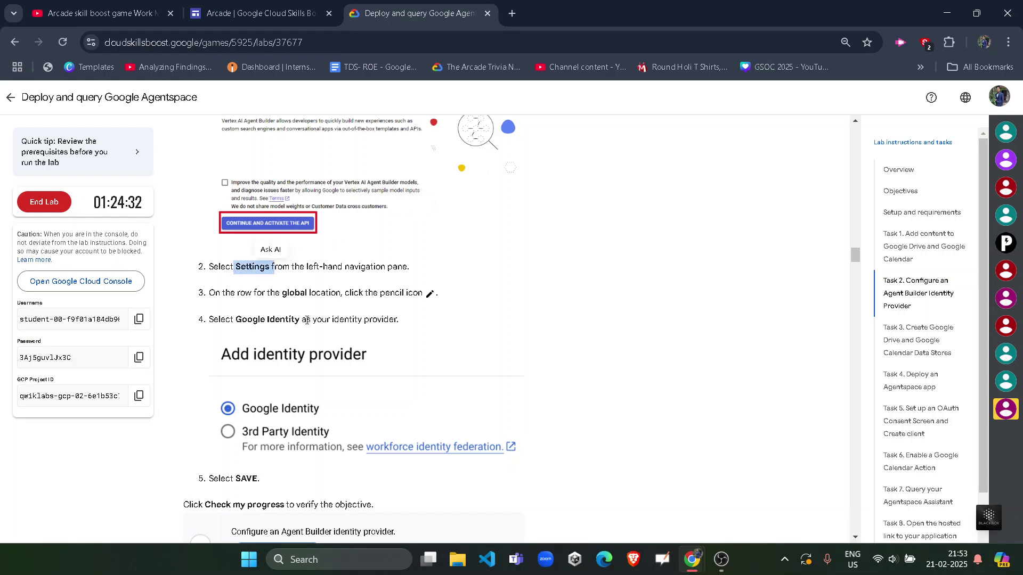
{"action": "double_click", "coordinate": [414, 294]}
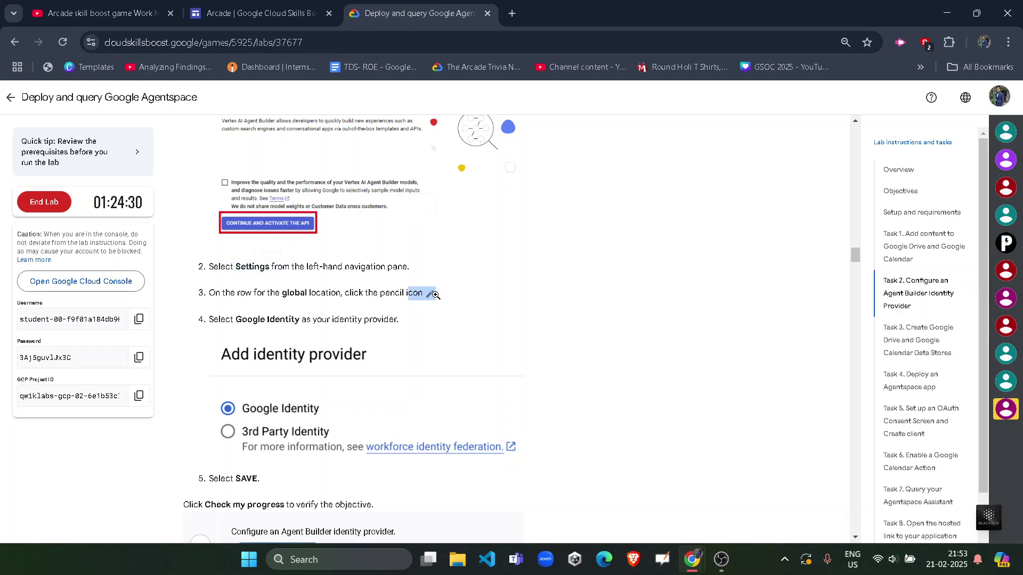
{"action": "double_click", "coordinate": [297, 293]}
{"action": "left_click_drag", "start_coordinate": [236, 320], "coordinate": [300, 319]}
{"action": "left_click", "coordinate": [375, 386]}
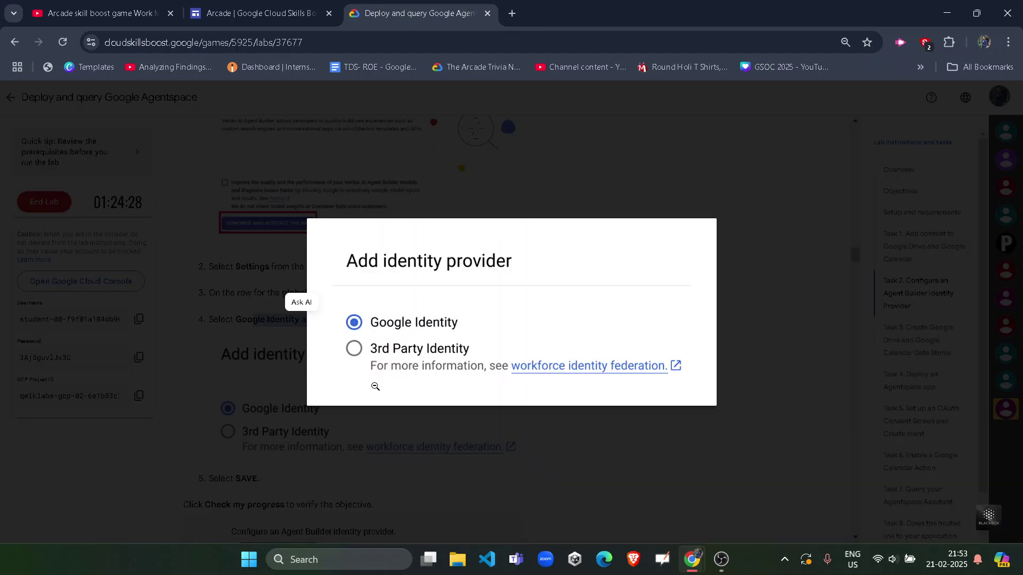
{"action": "left_click", "coordinate": [394, 468]}
{"action": "scroll", "coordinate": [394, 468], "scroll_direction": "down", "scroll_amount": 4}
Step: Continue and activate the Vertex AI Agent Builder API in the incognito window, and dismiss the onboarding notification
{"action": "mouse_move", "coordinate": [692, 560]}
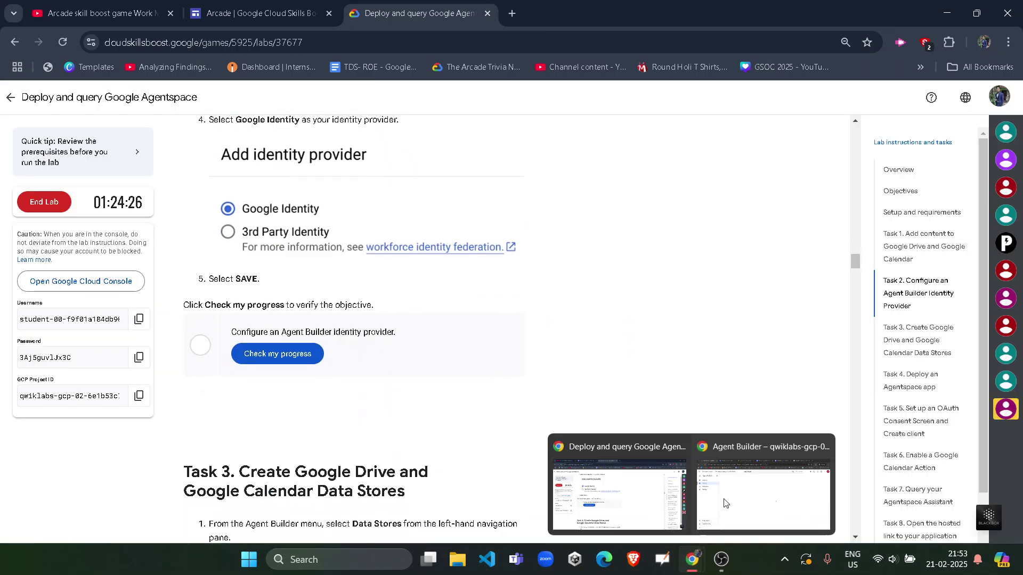
{"action": "left_click", "coordinate": [729, 501]}
{"action": "left_click", "coordinate": [223, 415]}
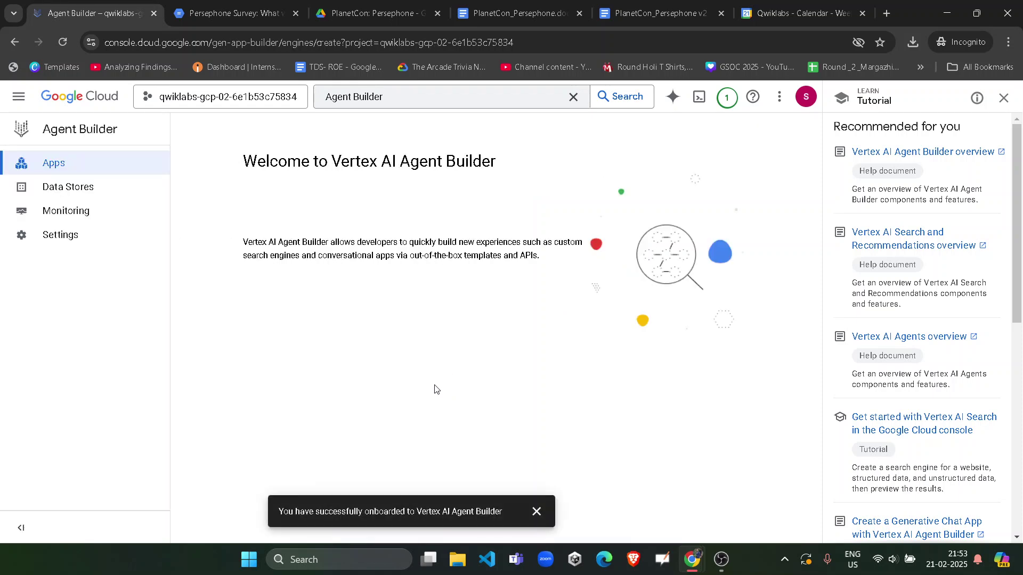
{"action": "left_click", "coordinate": [537, 512]}
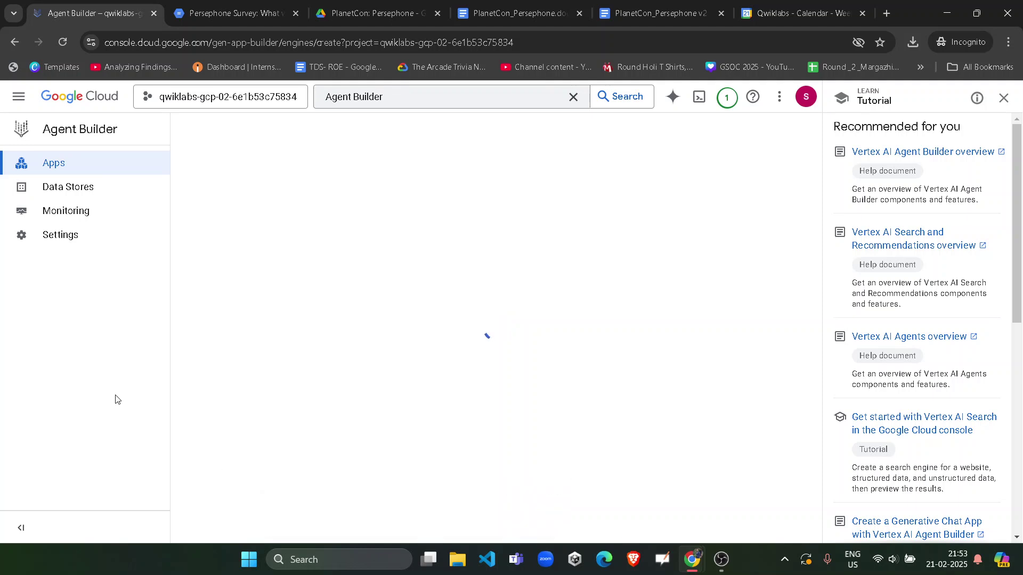
Step: Open the Agent Builder settings and close the Learn tutorial pane
{"action": "left_click", "coordinate": [51, 240]}
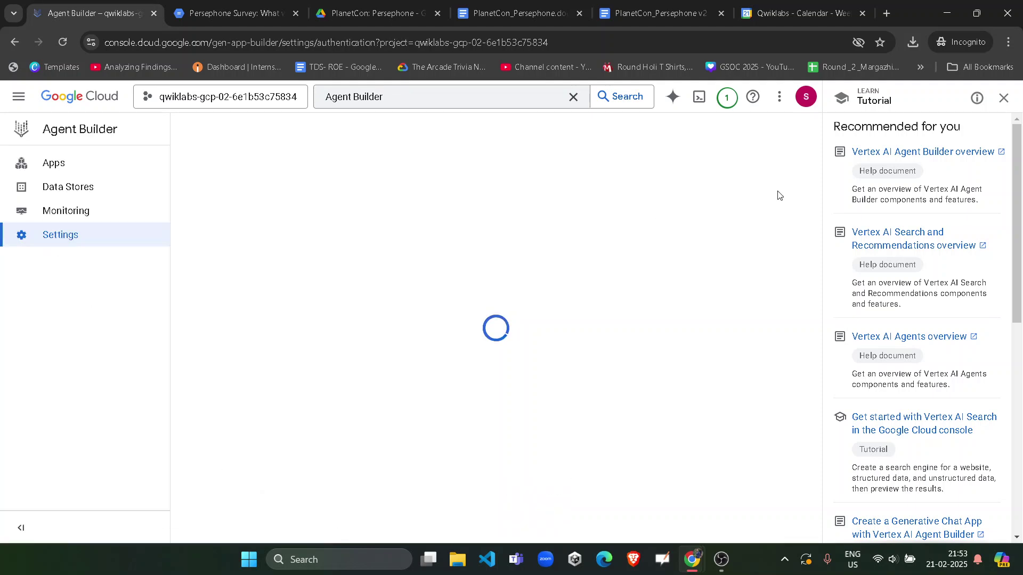
{"action": "left_click", "coordinate": [1005, 97]}
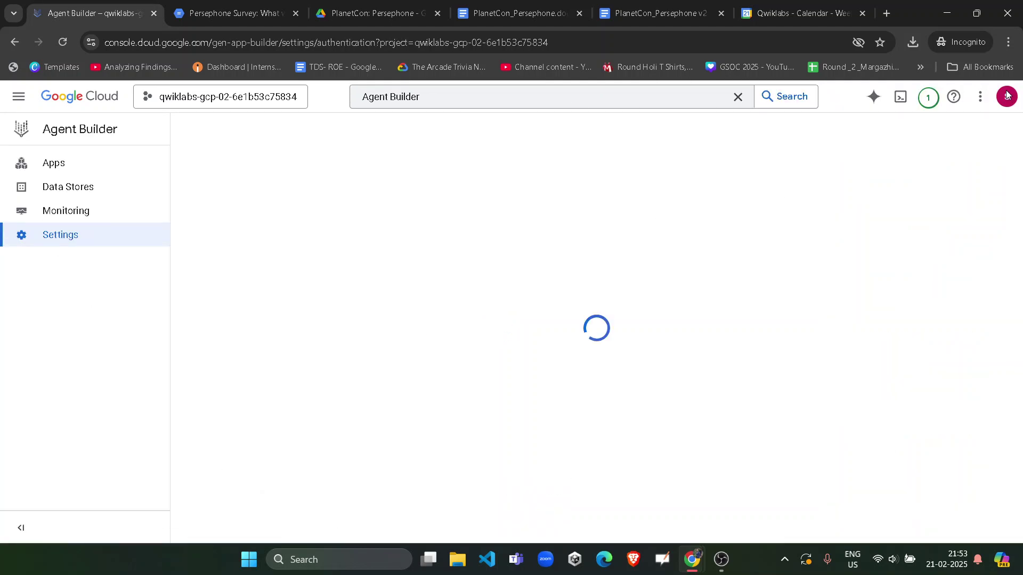
Step: Set Google Identity as the identity provider for the global location in the authentication settings and save it
{"action": "left_click", "coordinate": [87, 235]}
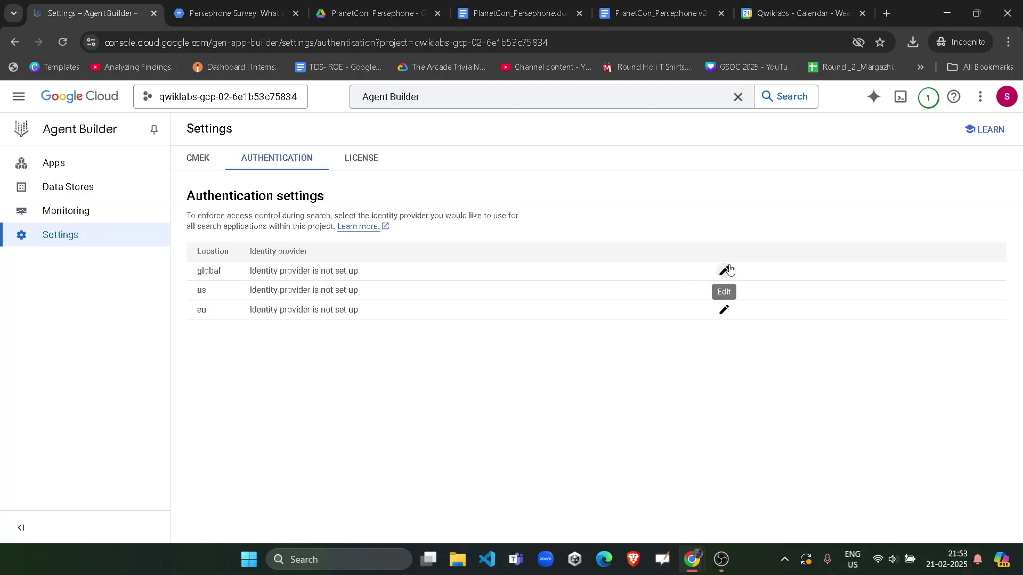
{"action": "left_click", "coordinate": [724, 270]}
{"action": "left_click", "coordinate": [693, 137]}
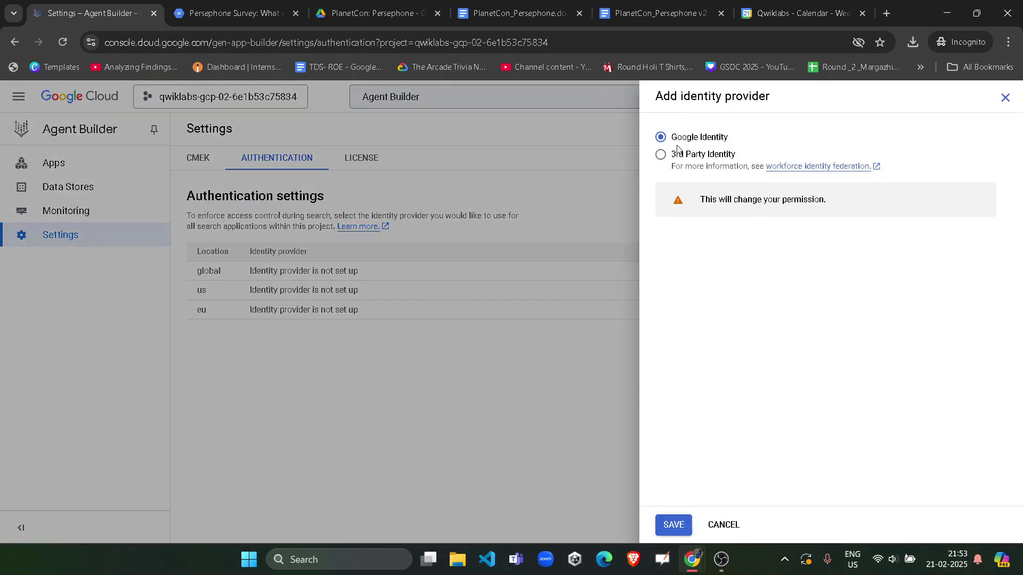
{"action": "left_click", "coordinate": [673, 526]}
{"action": "left_click", "coordinate": [644, 513]}
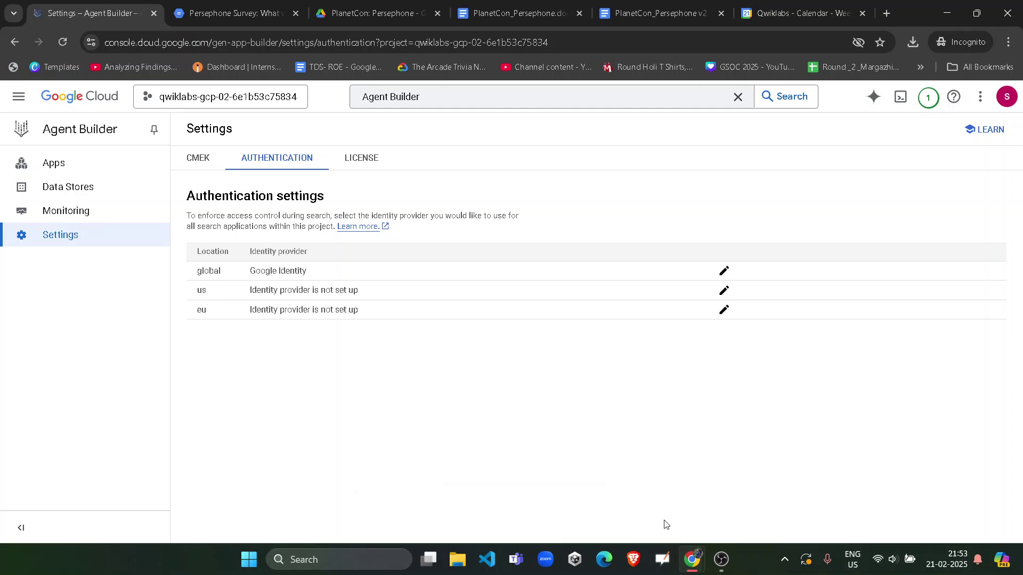
Step: Switch to the lab instructions and check the progress of the Agent Builder identity provider objective, repeating the check until it is assessed
{"action": "mouse_move", "coordinate": [686, 555]}
{"action": "left_click", "coordinate": [618, 493]}
{"action": "left_click", "coordinate": [277, 354]}
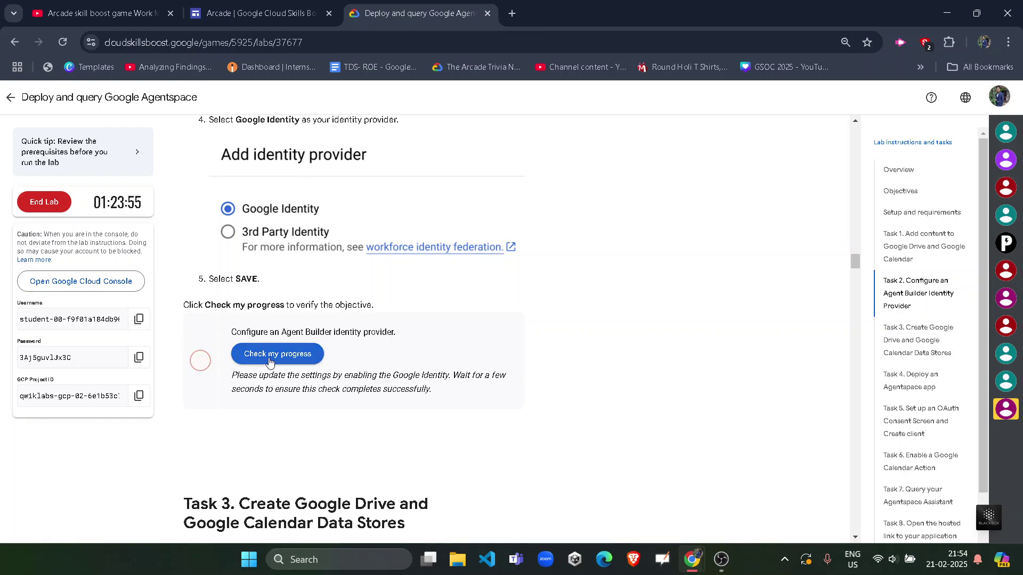
{"action": "left_click", "coordinate": [270, 356]}
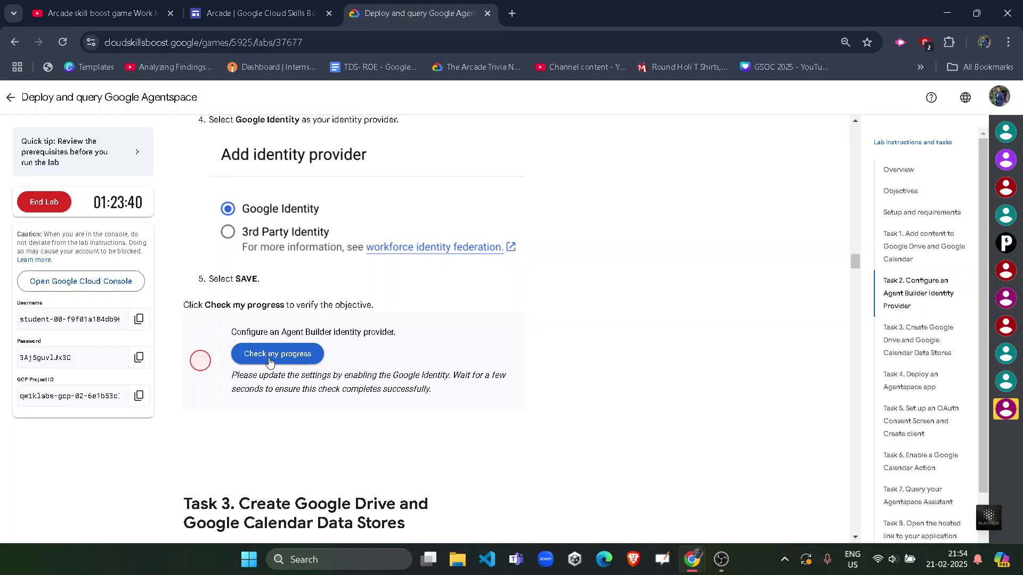
{"action": "left_click", "coordinate": [269, 357]}
{"action": "scroll", "coordinate": [269, 368], "scroll_direction": "up", "scroll_amount": 1}
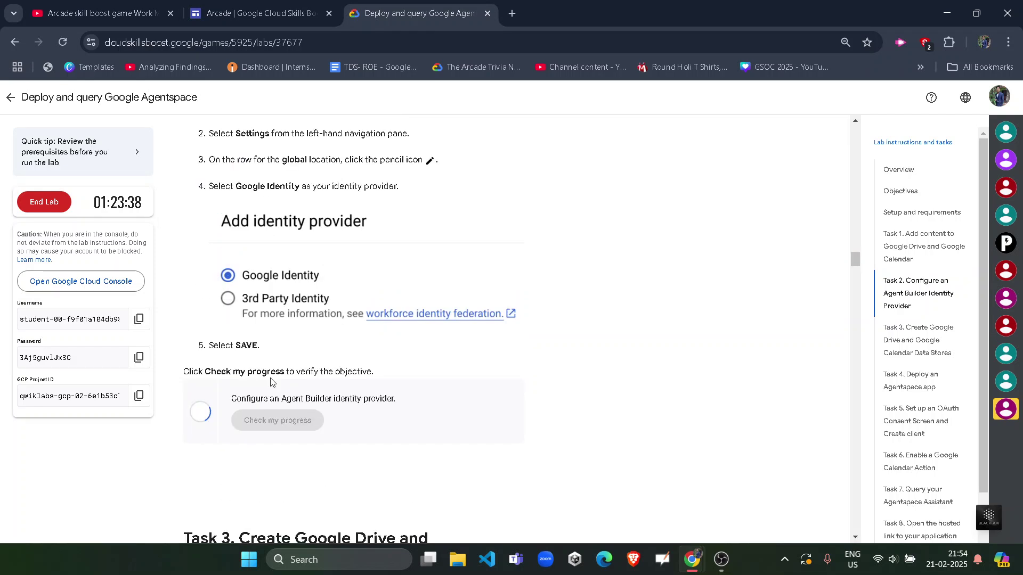
{"action": "scroll", "coordinate": [271, 382], "scroll_direction": "down", "scroll_amount": 1}
{"action": "left_click", "coordinate": [269, 355]}
{"action": "scroll", "coordinate": [272, 367], "scroll_direction": "up", "scroll_amount": 1}
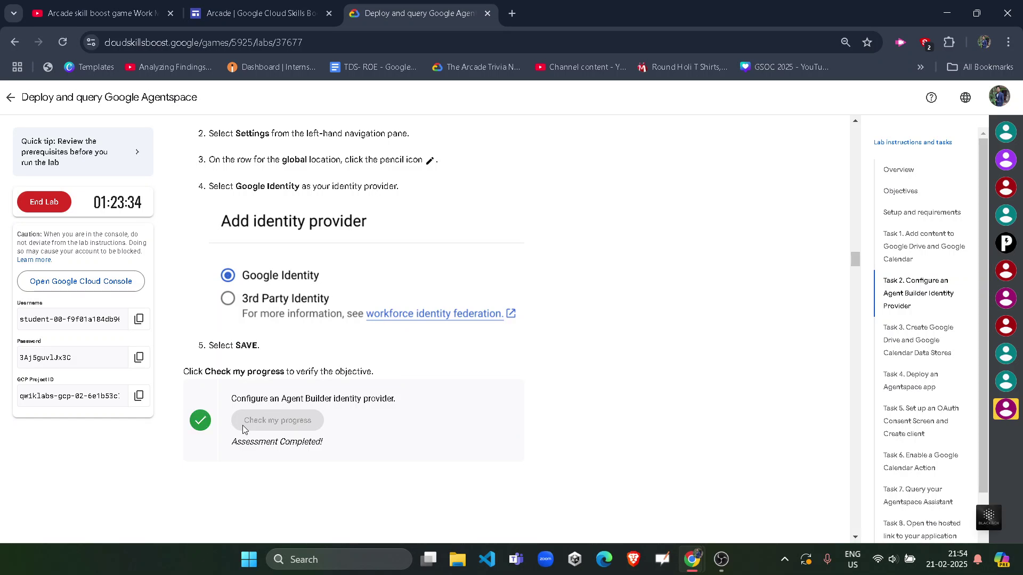
{"action": "left_click_drag", "start_coordinate": [220, 454], "coordinate": [369, 452]}
{"action": "left_click", "coordinate": [367, 451]}
Step: Read steps 1 to 3 of Task 3 in the lab instructions on creating a Google Drive data store
{"action": "scroll", "coordinate": [277, 403], "scroll_direction": "down", "scroll_amount": 9}
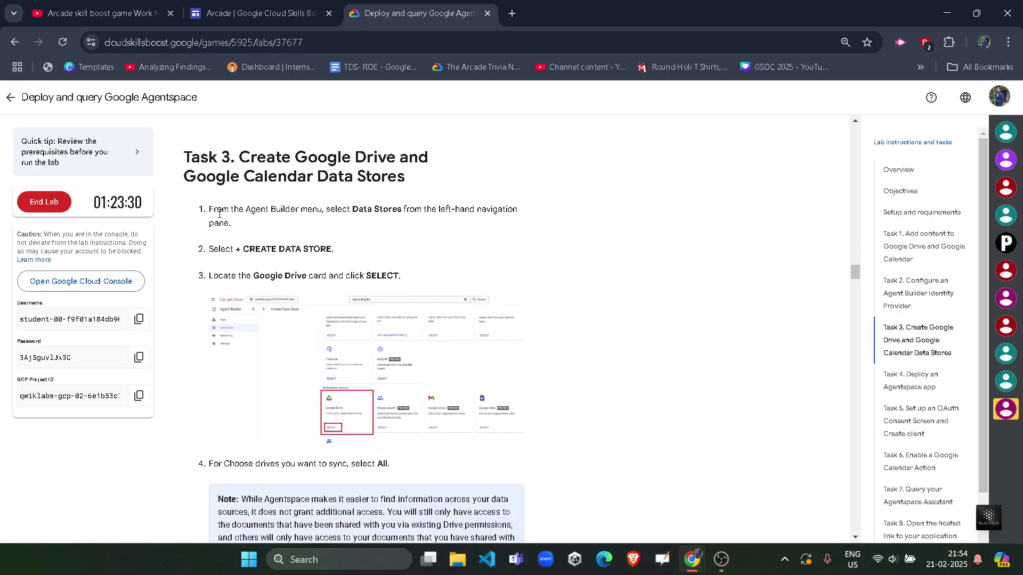
{"action": "left_click_drag", "start_coordinate": [219, 213], "coordinate": [388, 213]}
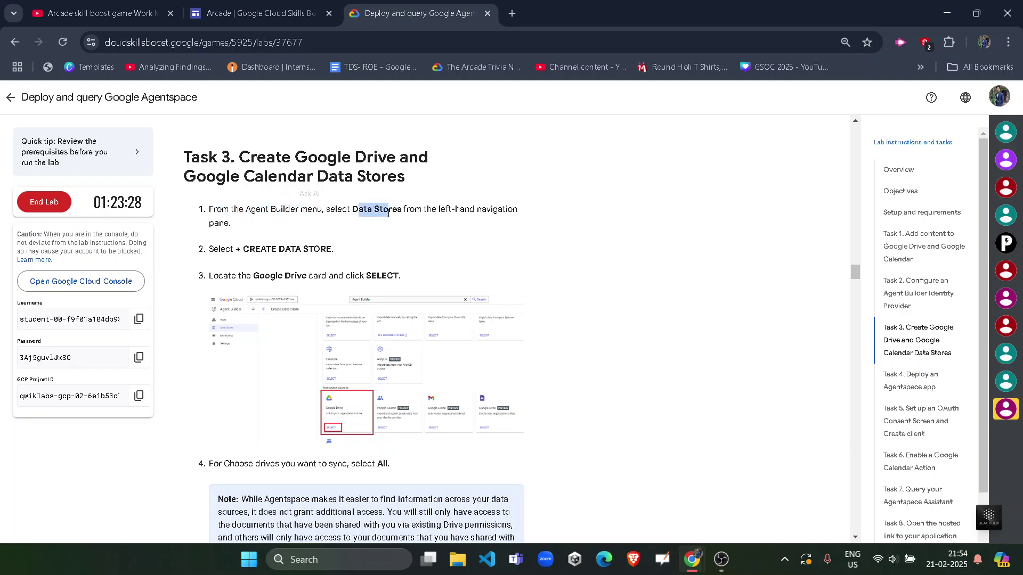
{"action": "left_click", "coordinate": [270, 266]}
{"action": "left_click_drag", "start_coordinate": [251, 247], "coordinate": [335, 249]}
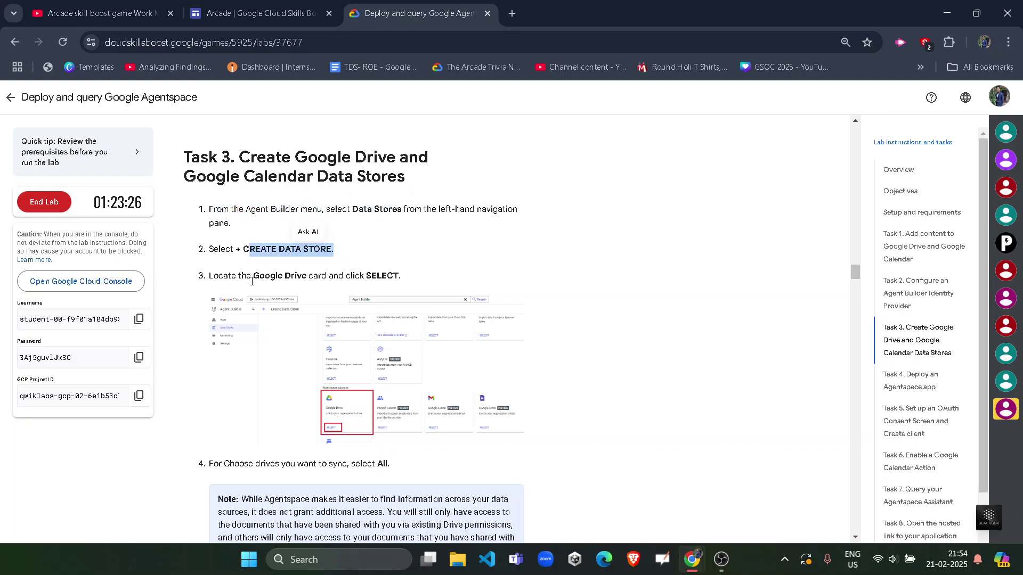
{"action": "left_click_drag", "start_coordinate": [259, 277], "coordinate": [361, 277]}
{"action": "left_click", "coordinate": [384, 297]}
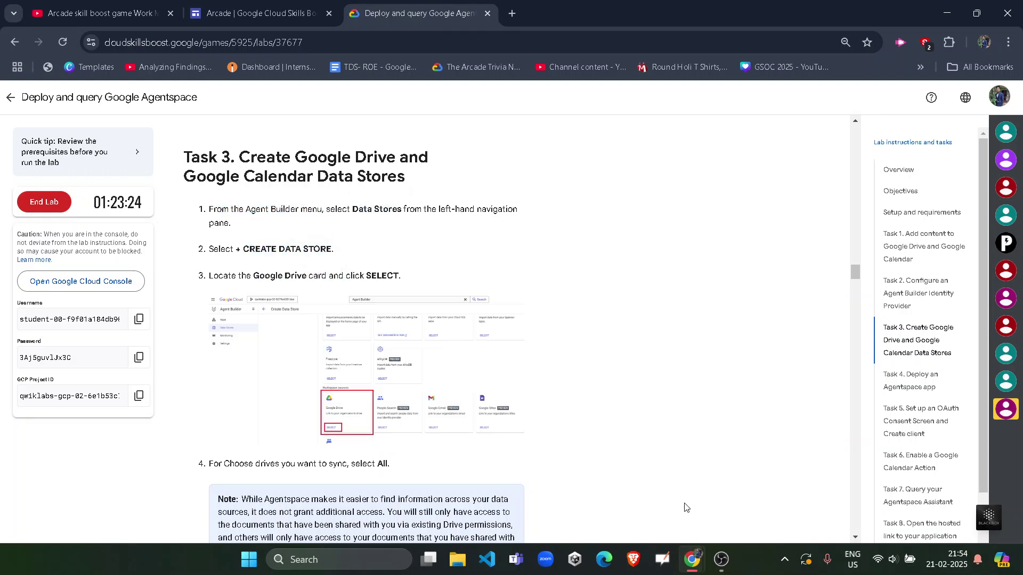
Step: Start a new data store in Agent Builder in the incognito window, with Google Drive as its source
{"action": "mouse_move", "coordinate": [692, 562]}
{"action": "left_click", "coordinate": [728, 489]}
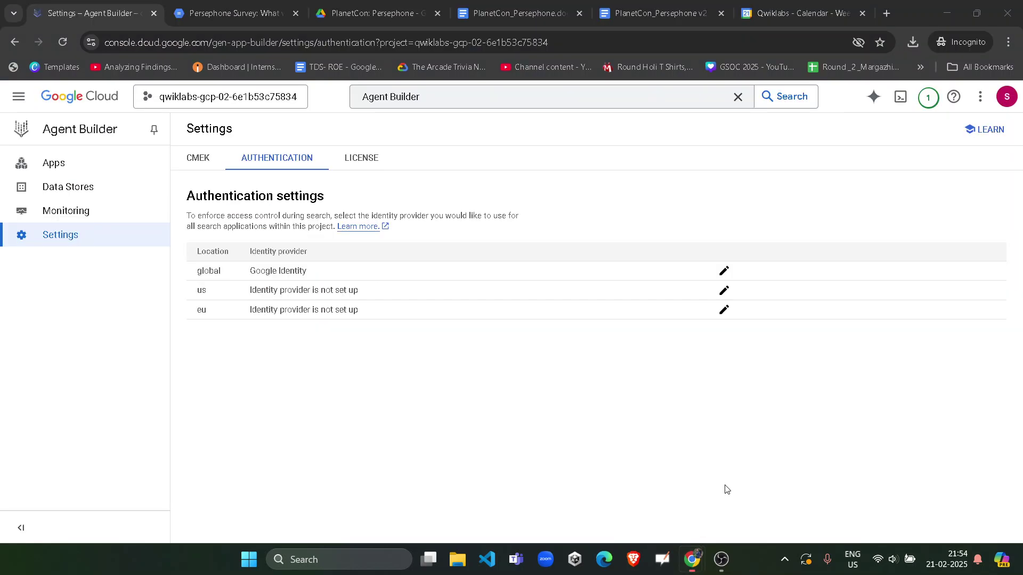
{"action": "left_click", "coordinate": [88, 188]}
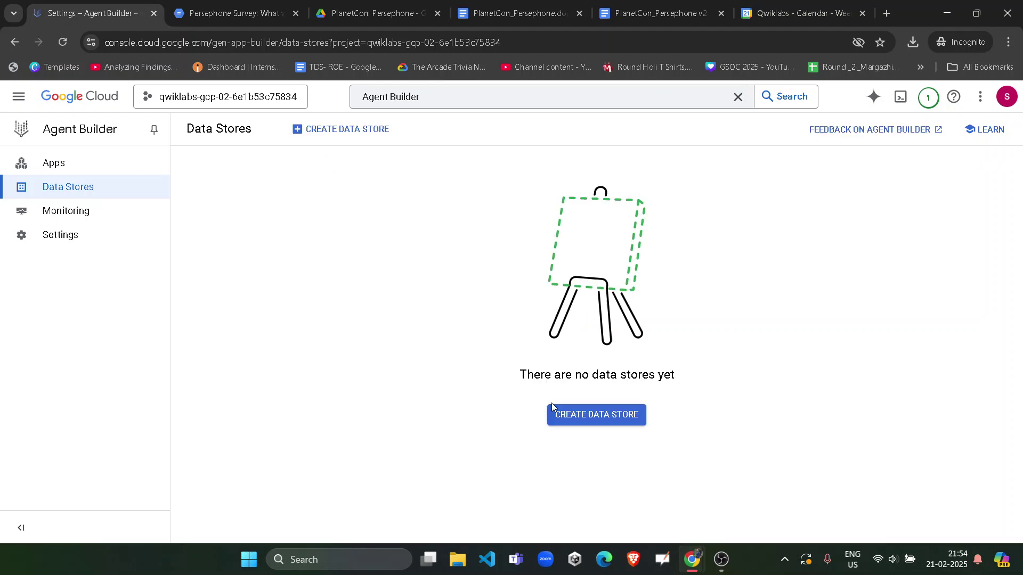
{"action": "left_click", "coordinate": [565, 419]}
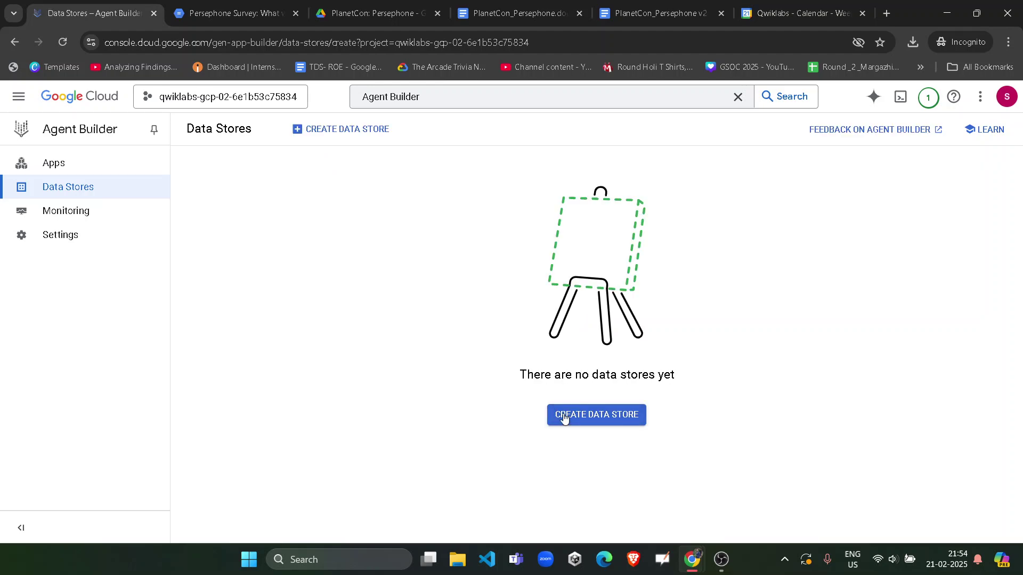
{"action": "scroll", "coordinate": [509, 402], "scroll_direction": "down", "scroll_amount": 1}
{"action": "scroll", "coordinate": [509, 402], "scroll_direction": "down", "scroll_amount": 12}
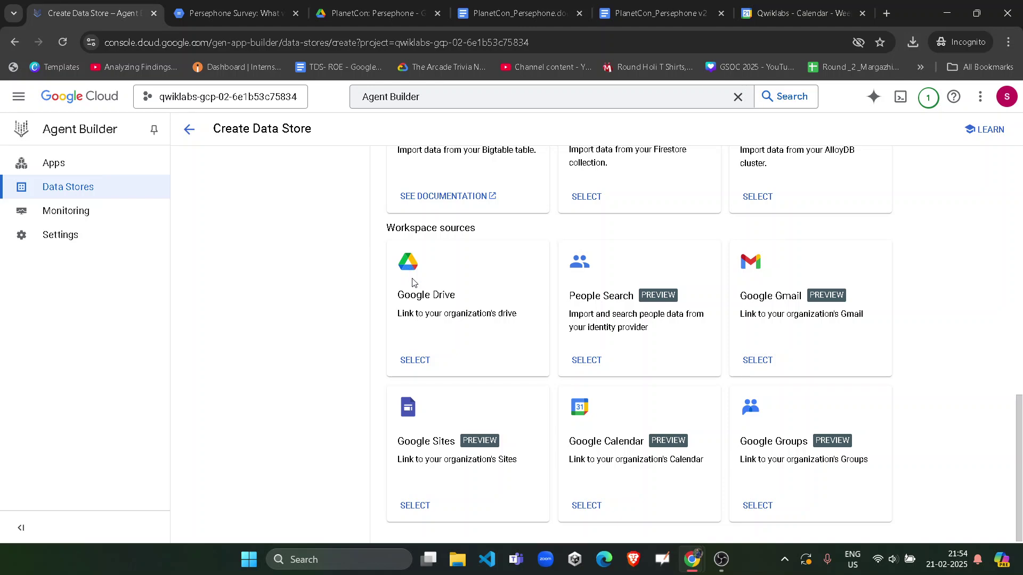
{"action": "left_click", "coordinate": [415, 360]}
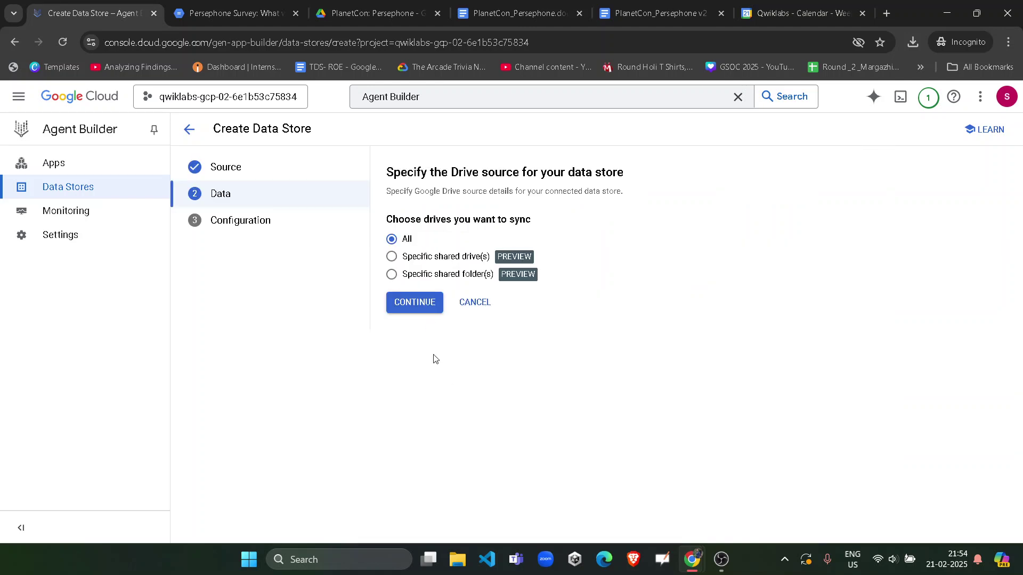
Step: Review steps 4 to 7 of Task 3 in the lab instructions and copy the data store name google-drive
{"action": "mouse_move", "coordinate": [692, 560]}
{"action": "left_click", "coordinate": [650, 517]}
{"action": "scroll", "coordinate": [336, 350], "scroll_direction": "down", "scroll_amount": 3}
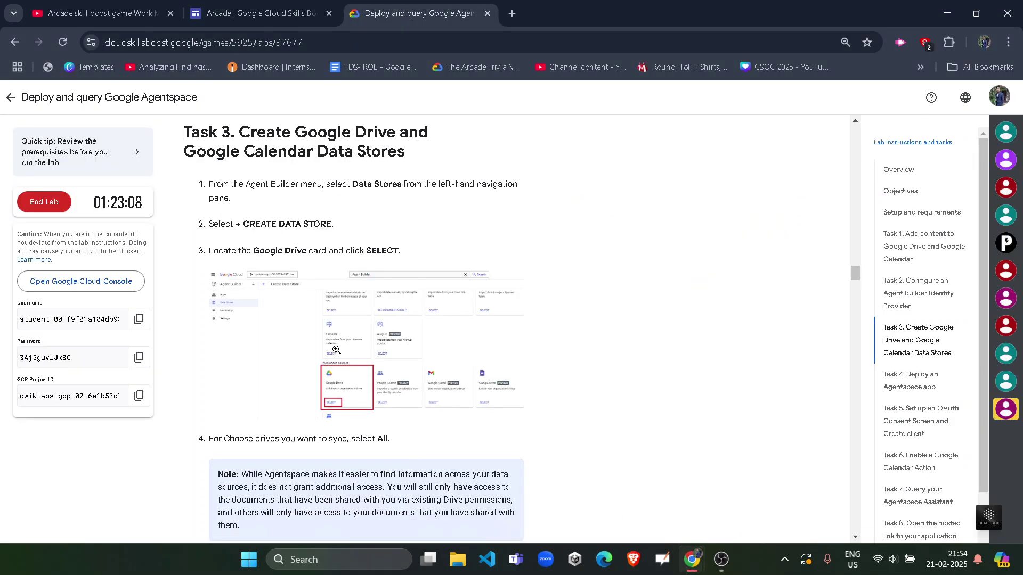
{"action": "scroll", "coordinate": [336, 350], "scroll_direction": "down", "scroll_amount": 3}
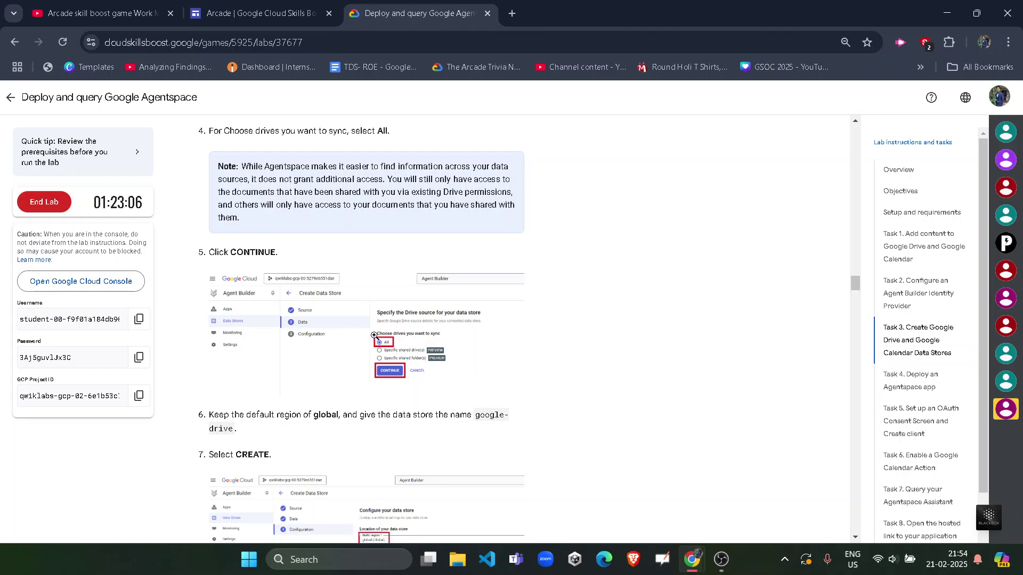
{"action": "scroll", "coordinate": [232, 252], "scroll_direction": "down", "scroll_amount": 4}
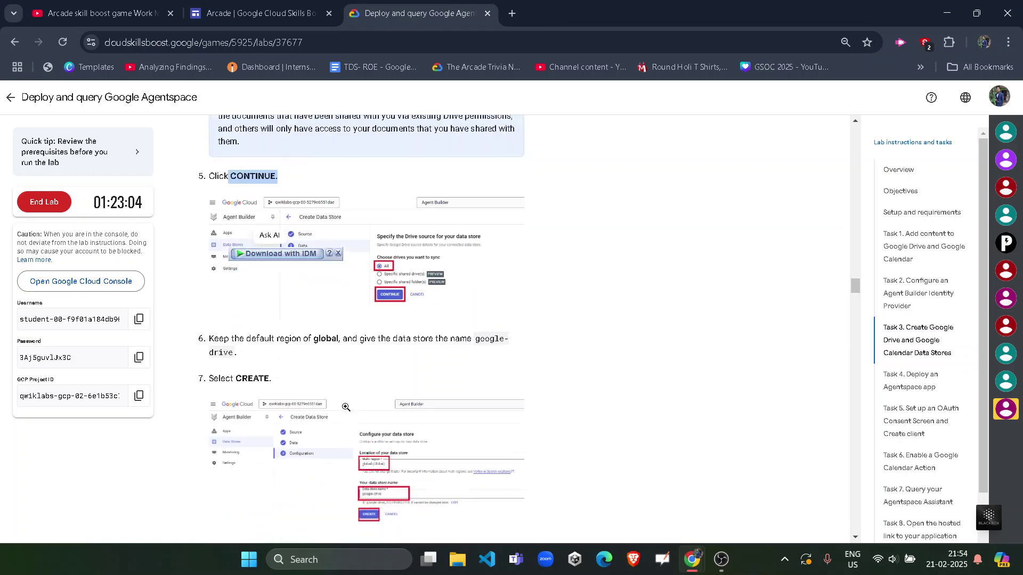
{"action": "left_click_drag", "start_coordinate": [480, 218], "coordinate": [234, 231]}
{"action": "key", "text": "ctrl+c"}
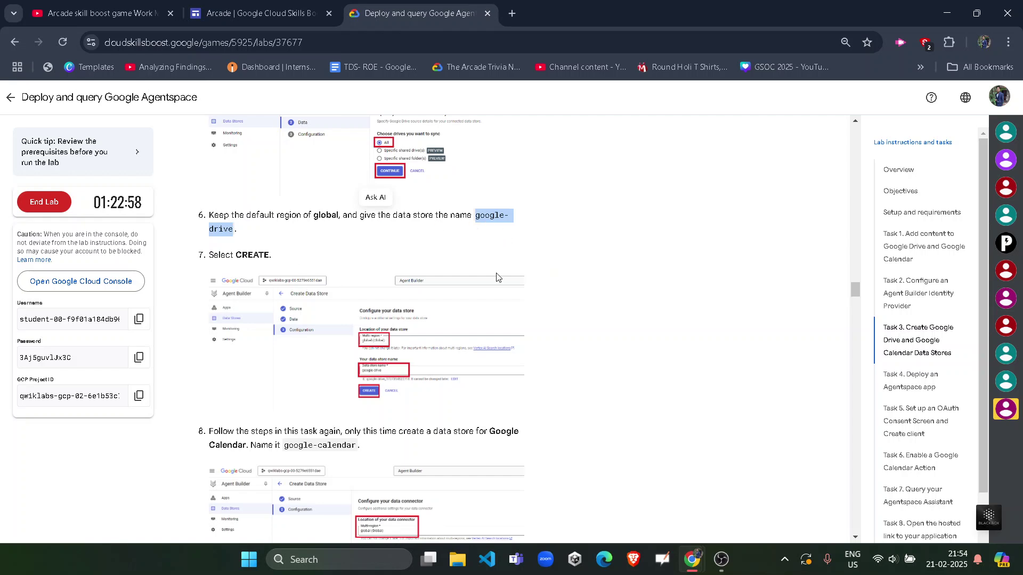
Step: Create the Google Drive data store in the incognito window, syncing all drives in the global region, named google-drive
{"action": "mouse_move", "coordinate": [692, 560]}
{"action": "left_click", "coordinate": [746, 487]}
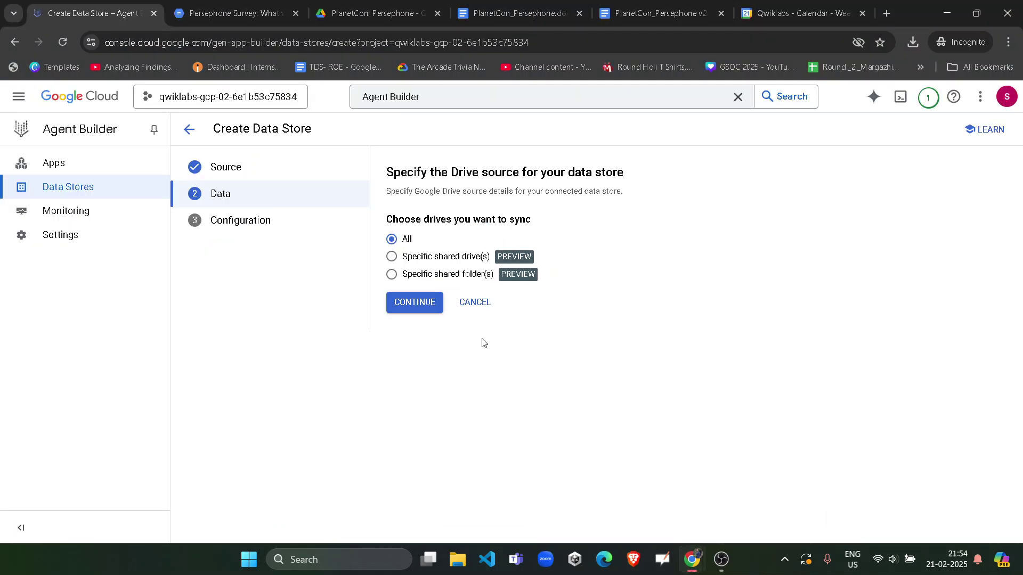
{"action": "left_click", "coordinate": [414, 303]}
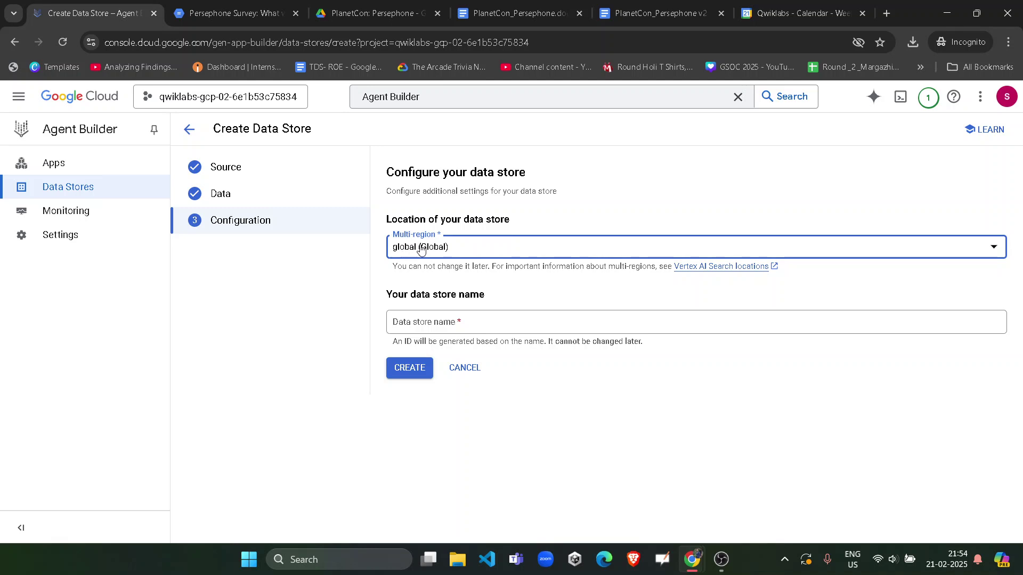
{"action": "left_click", "coordinate": [438, 322]}
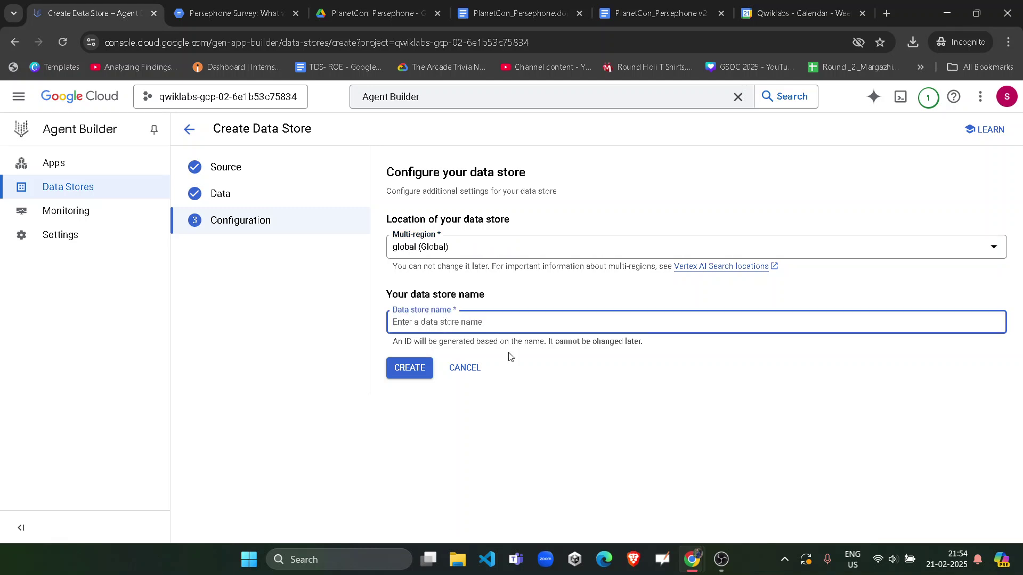
{"action": "key", "text": "ctrl+v"}
{"action": "left_click", "coordinate": [417, 376]}
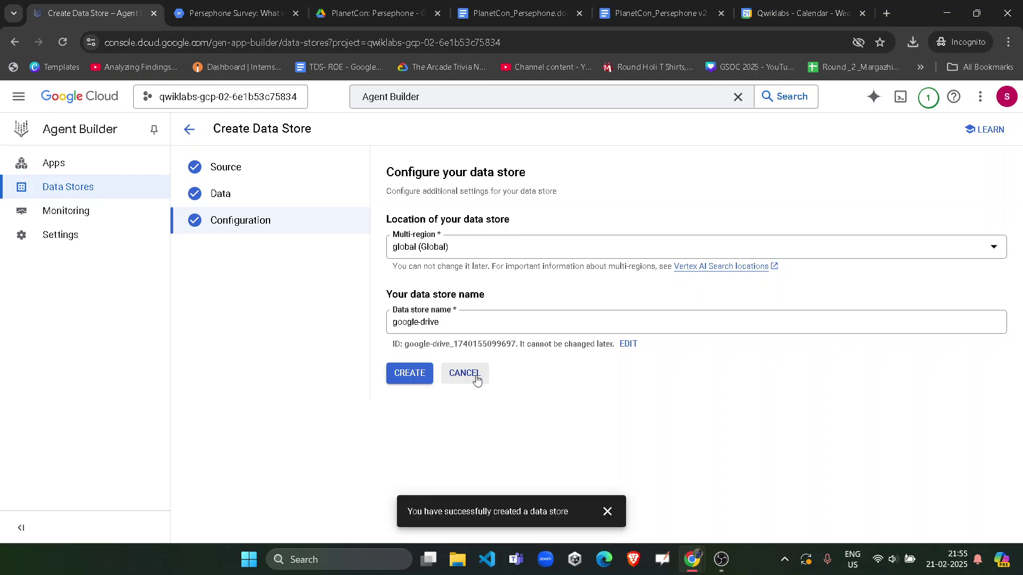
{"action": "left_click", "coordinate": [607, 513]}
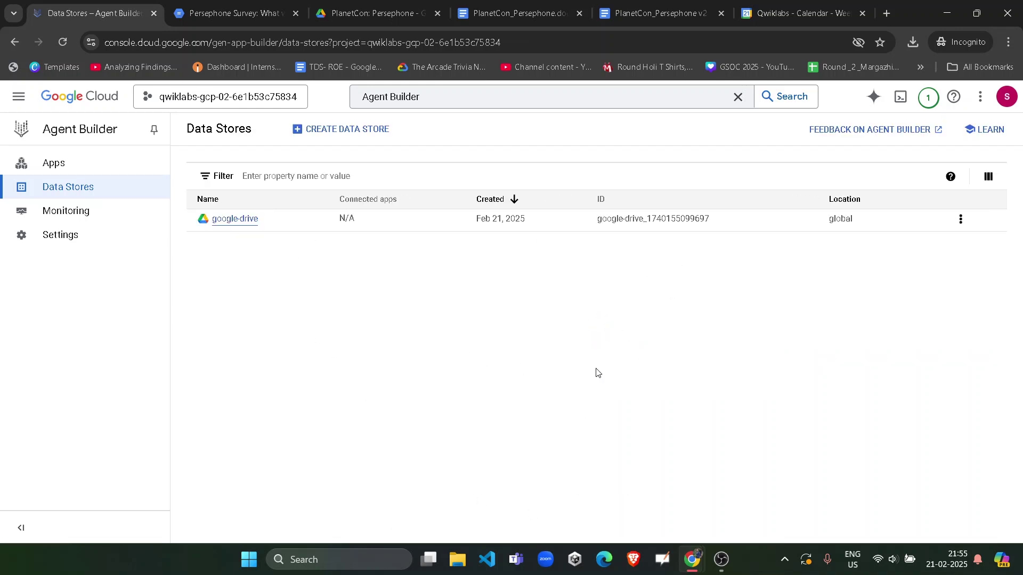
Step: Start another data store with Google Calendar as its source
{"action": "left_click", "coordinate": [388, 130]}
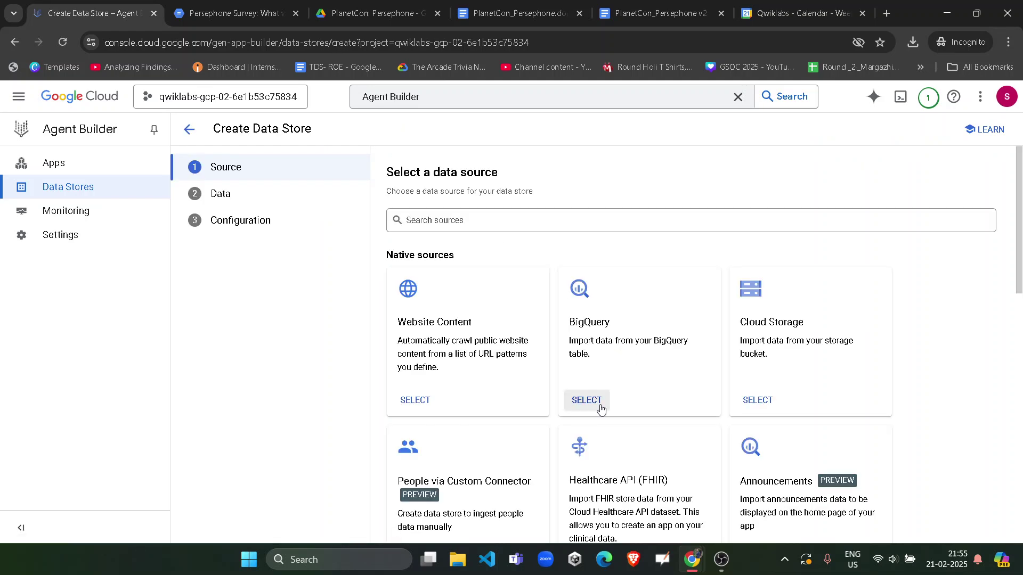
{"action": "scroll", "coordinate": [600, 408], "scroll_direction": "down", "scroll_amount": 12}
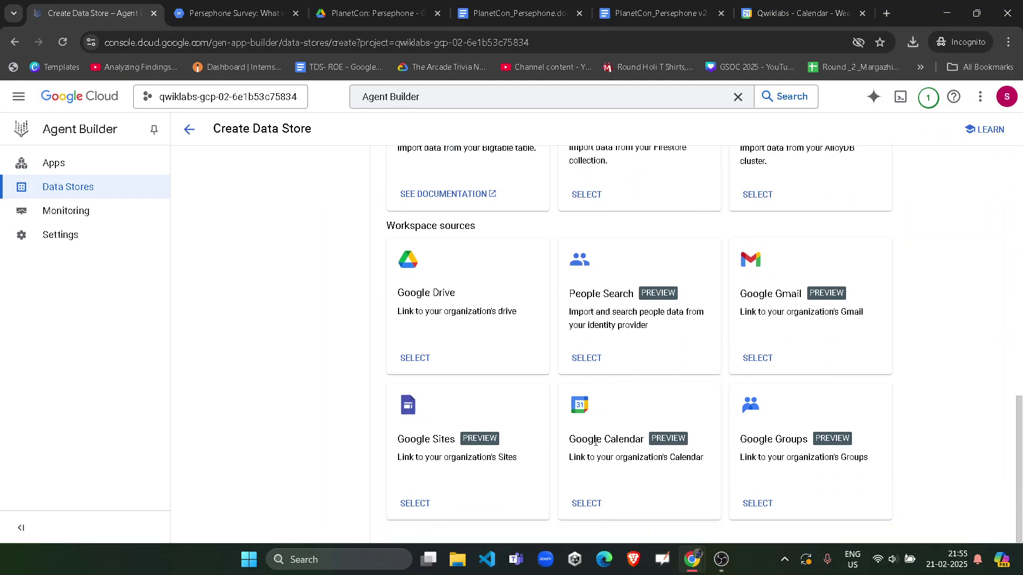
{"action": "left_click", "coordinate": [606, 503]}
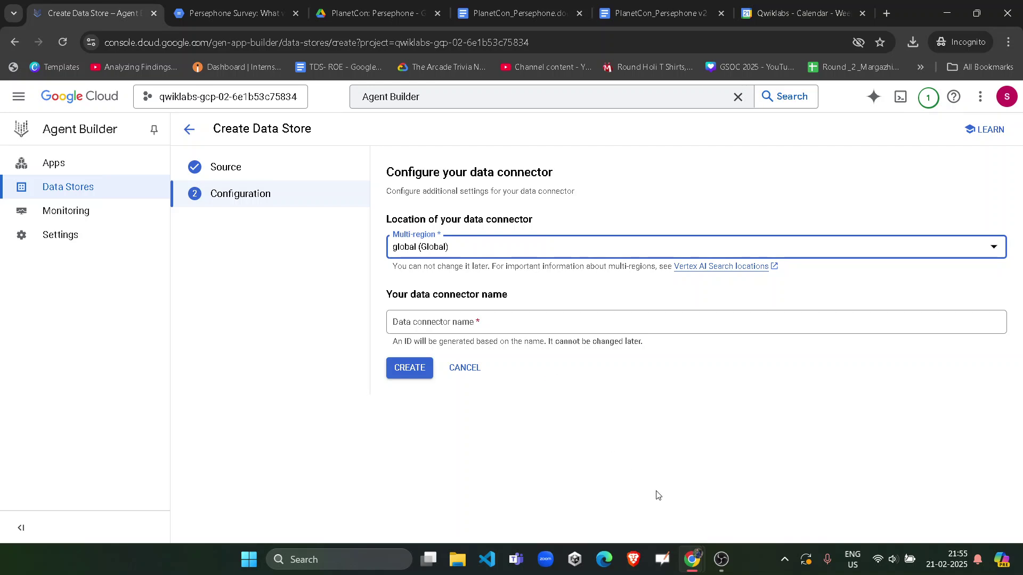
Step: Copy the data store name google-calendar from step 8 of Task 3 in the lab instructions
{"action": "mouse_move", "coordinate": [692, 559]}
{"action": "left_click", "coordinate": [621, 491]}
{"action": "scroll", "coordinate": [288, 257], "scroll_direction": "down", "scroll_amount": 4}
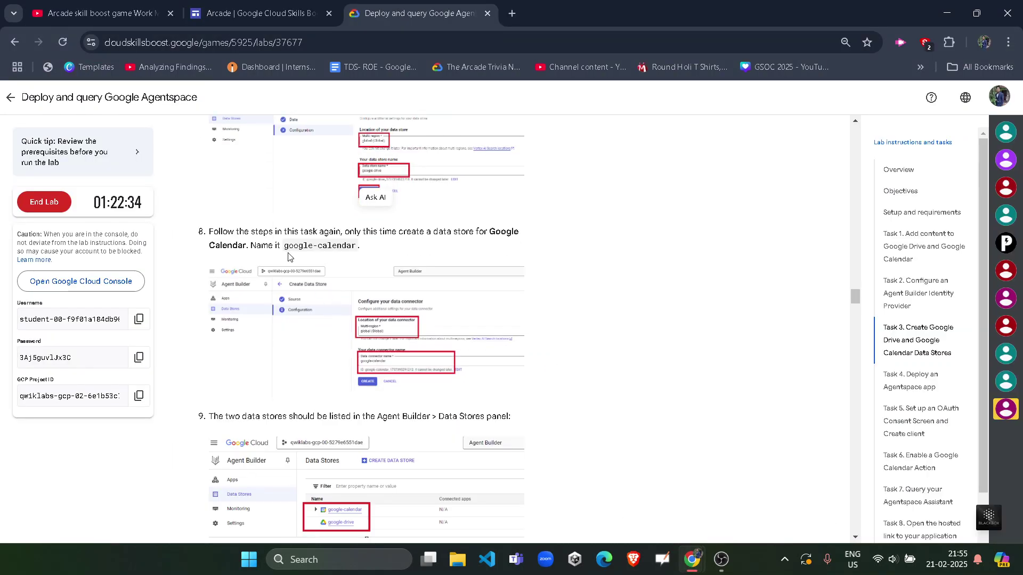
{"action": "left_click_drag", "start_coordinate": [288, 249], "coordinate": [357, 246]}
{"action": "key", "text": "ctrl+c"}
{"action": "left_click", "coordinate": [289, 246]}
Step: Name the Google Calendar data connector google-calendar in the incognito window and create it in the global region
{"action": "mouse_move", "coordinate": [692, 558]}
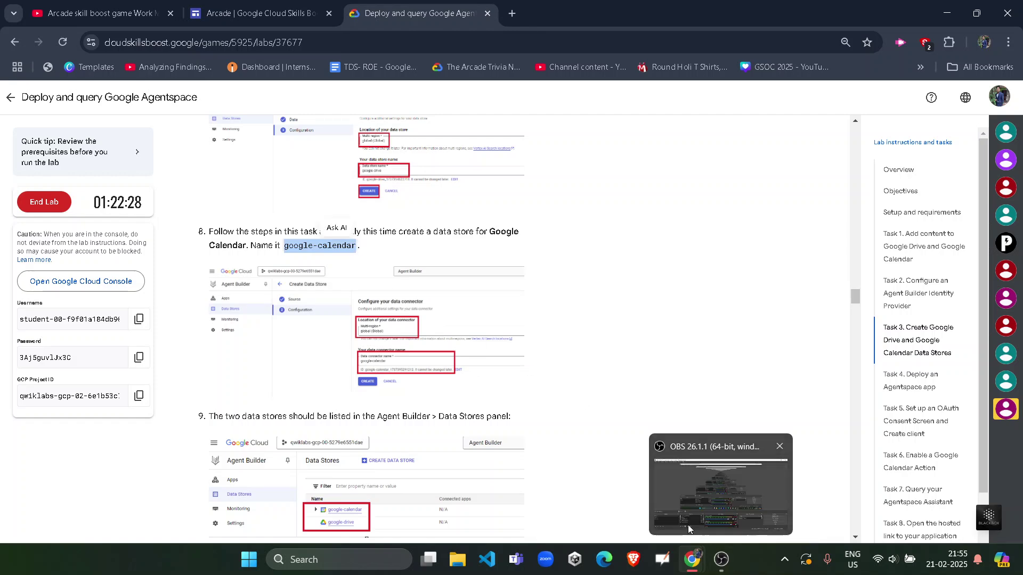
{"action": "left_click", "coordinate": [703, 480]}
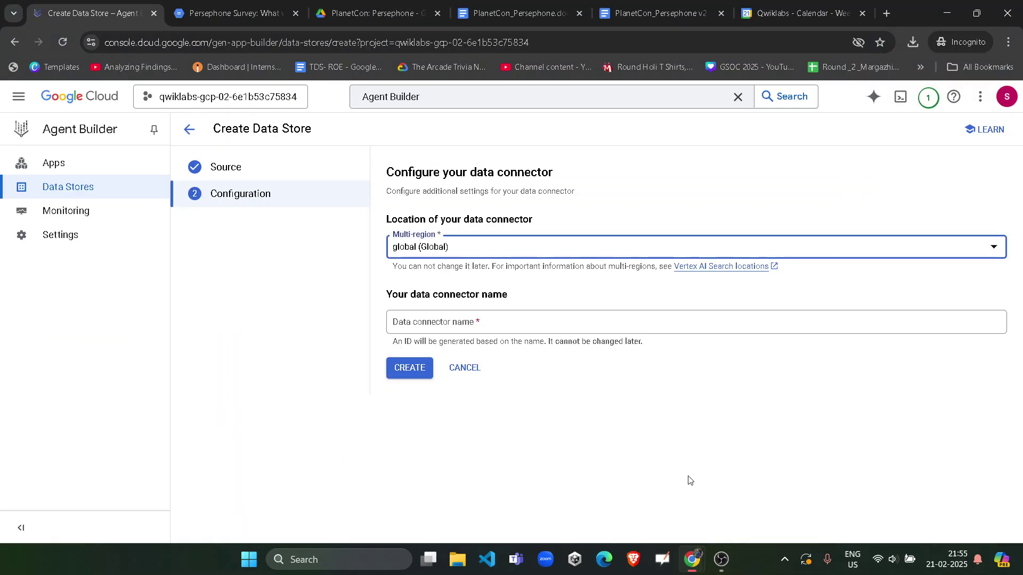
{"action": "left_click", "coordinate": [488, 321]}
{"action": "key", "text": "ctrl+v"}
{"action": "left_click", "coordinate": [412, 373]}
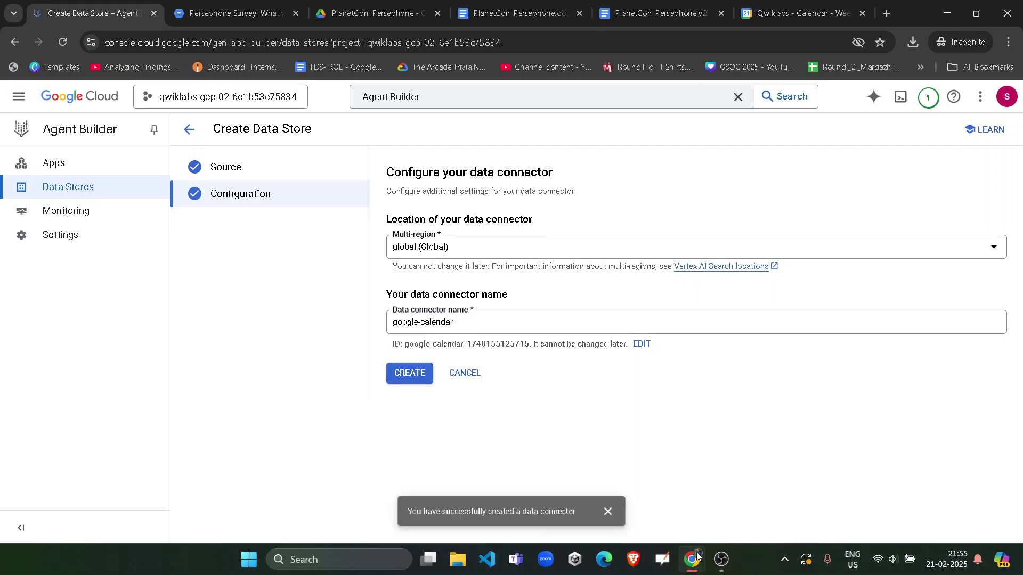
Step: Switch to the lab instructions and check the progress of the Google Drive and Google Calendar data stores objective
{"action": "mouse_move", "coordinate": [691, 558]}
{"action": "left_click", "coordinate": [630, 508]}
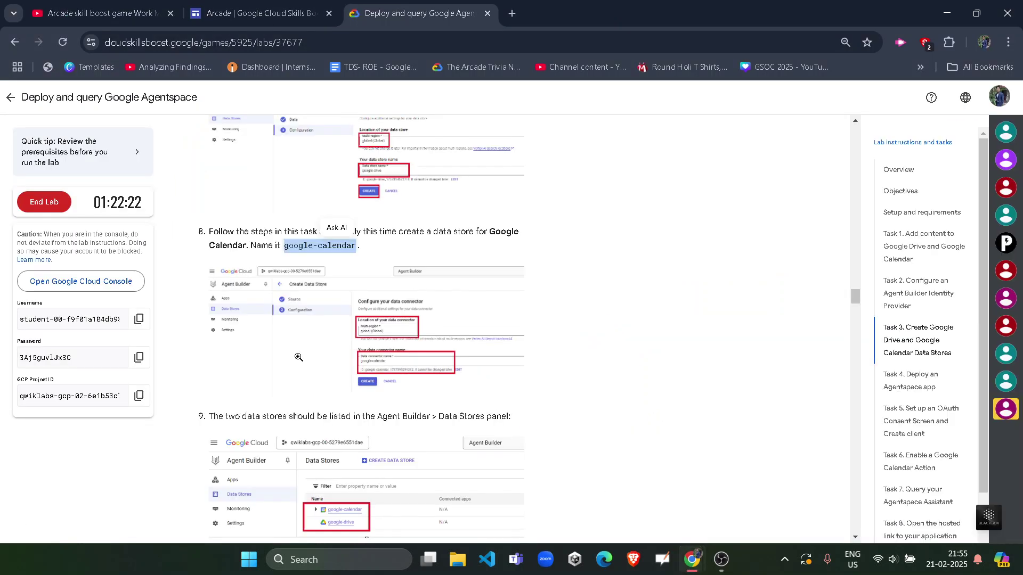
{"action": "scroll", "coordinate": [298, 357], "scroll_direction": "down", "scroll_amount": 3}
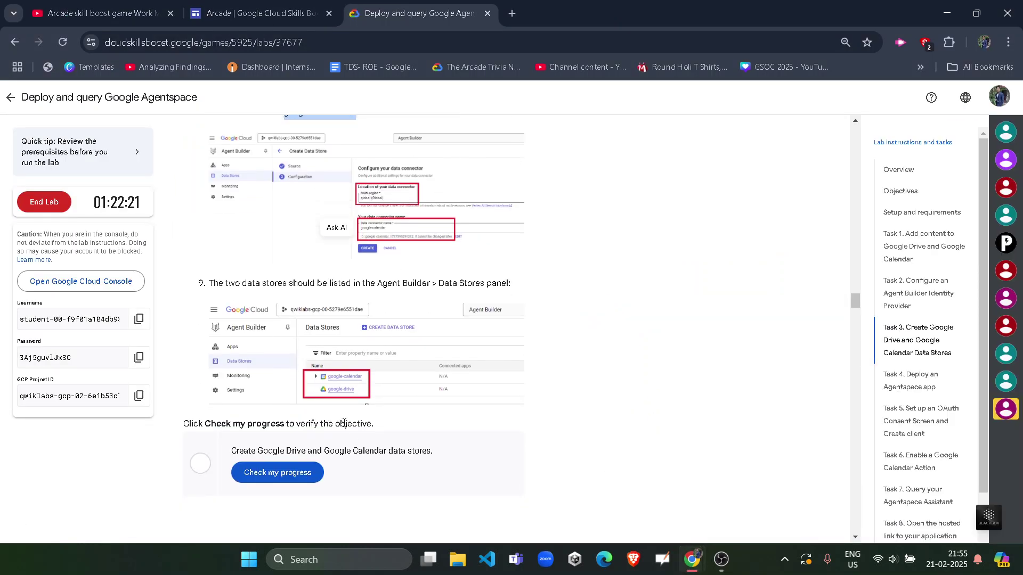
{"action": "left_click", "coordinate": [287, 472]}
{"action": "scroll", "coordinate": [312, 429], "scroll_direction": "down", "scroll_amount": 3}
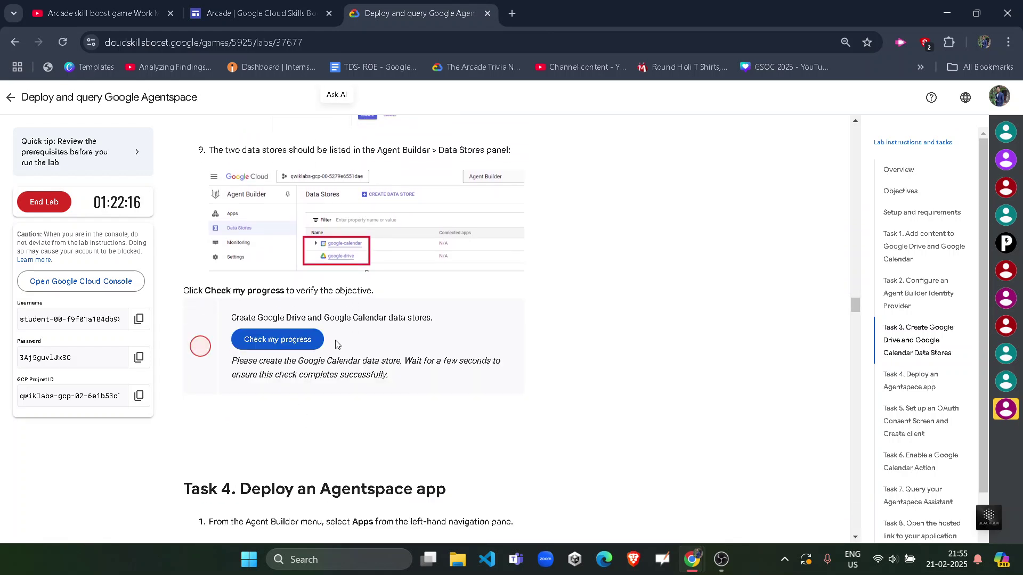
Step: Recheck the progress of the Google Drive and Google Calendar data stores objective in Task 3
{"action": "left_click", "coordinate": [318, 341]}
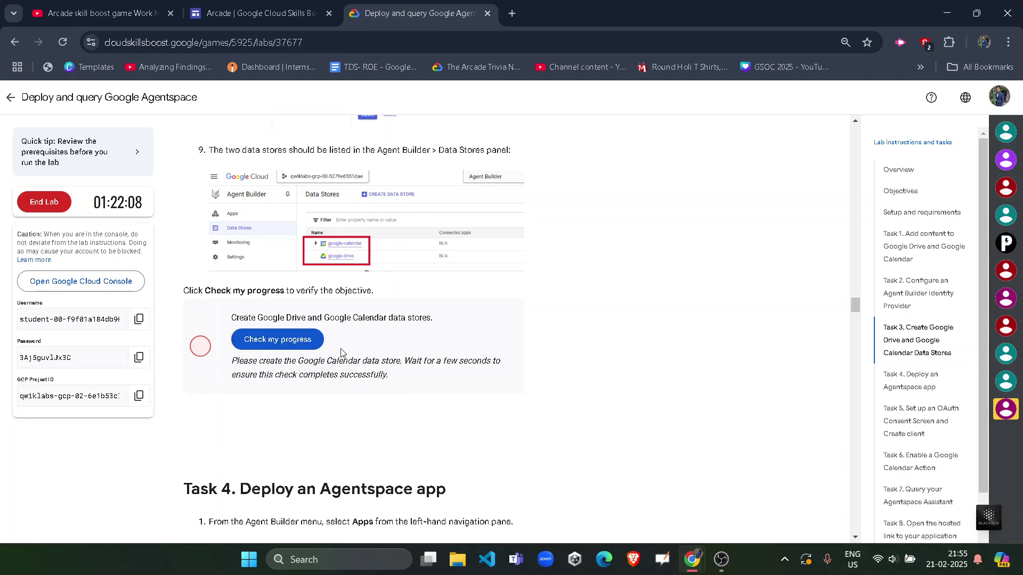
{"action": "left_click", "coordinate": [321, 346]}
{"action": "left_click_drag", "start_coordinate": [403, 361], "coordinate": [530, 368]}
{"action": "left_click_drag", "start_coordinate": [263, 389], "coordinate": [367, 400]}
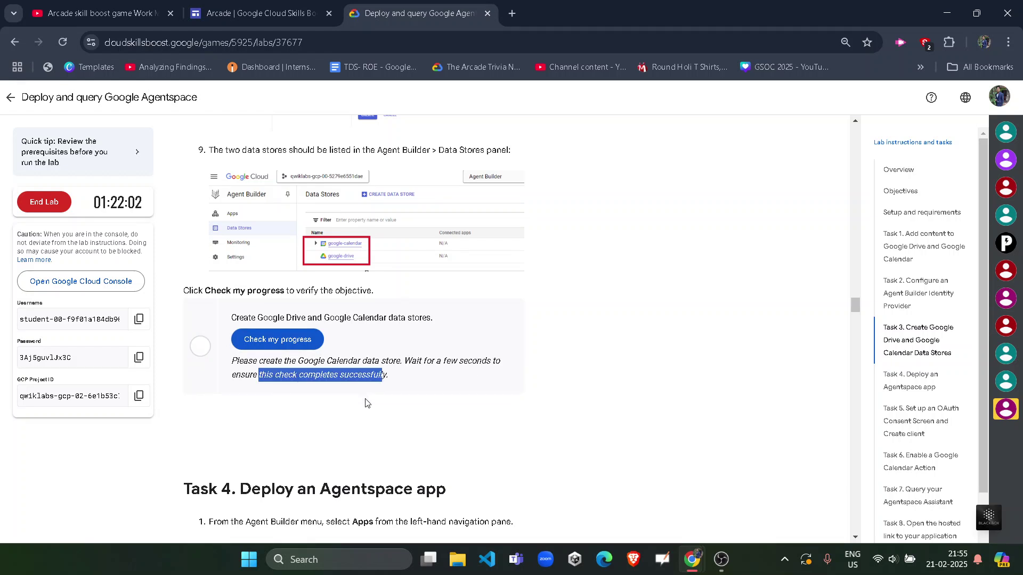
{"action": "left_click", "coordinate": [276, 343]}
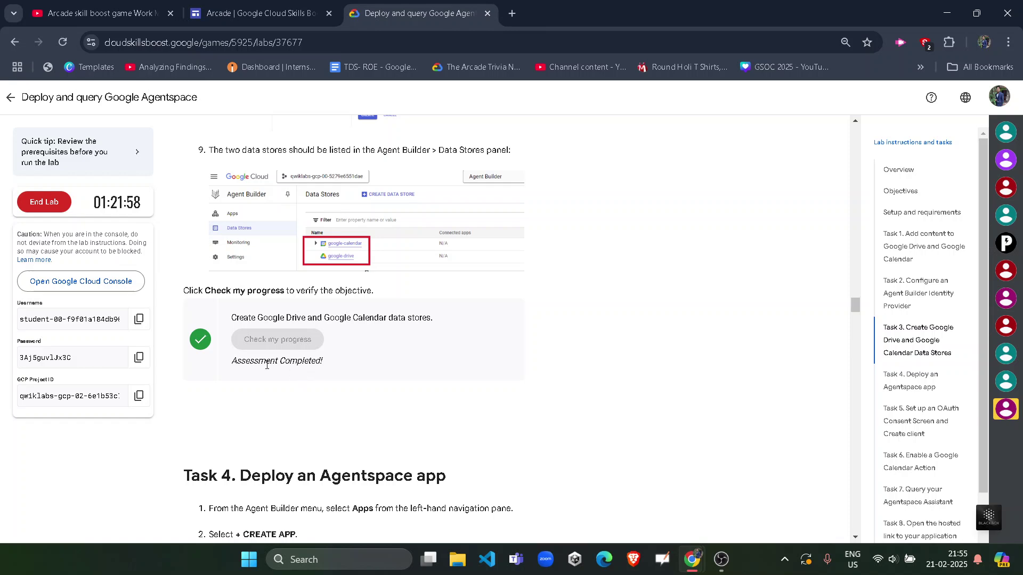
Step: Read the Task 4 instructions on creating and naming an Enterprise Search and assistant app
{"action": "scroll", "coordinate": [286, 381], "scroll_direction": "down", "scroll_amount": 6}
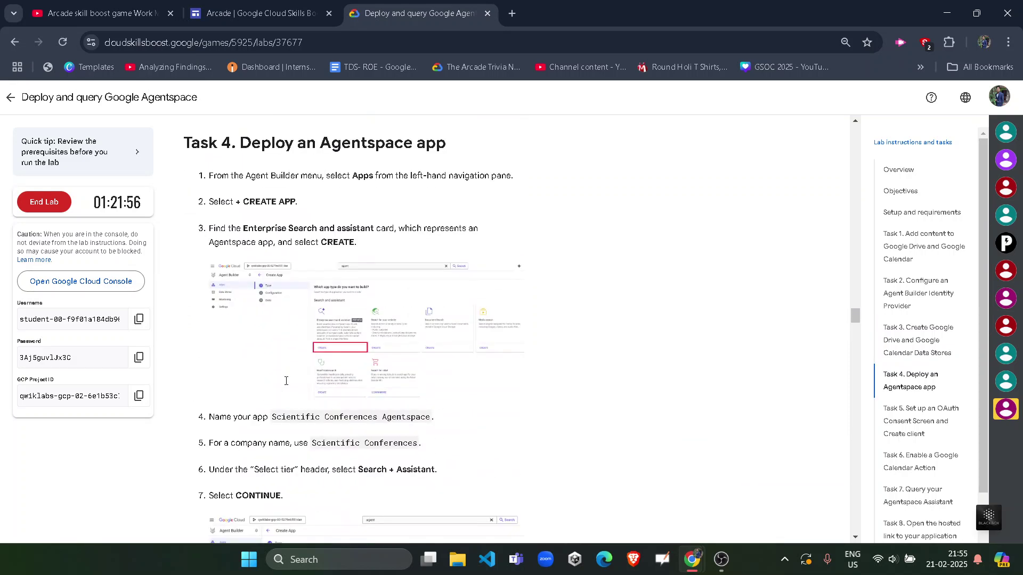
{"action": "scroll", "coordinate": [286, 381], "scroll_direction": "up", "scroll_amount": 1}
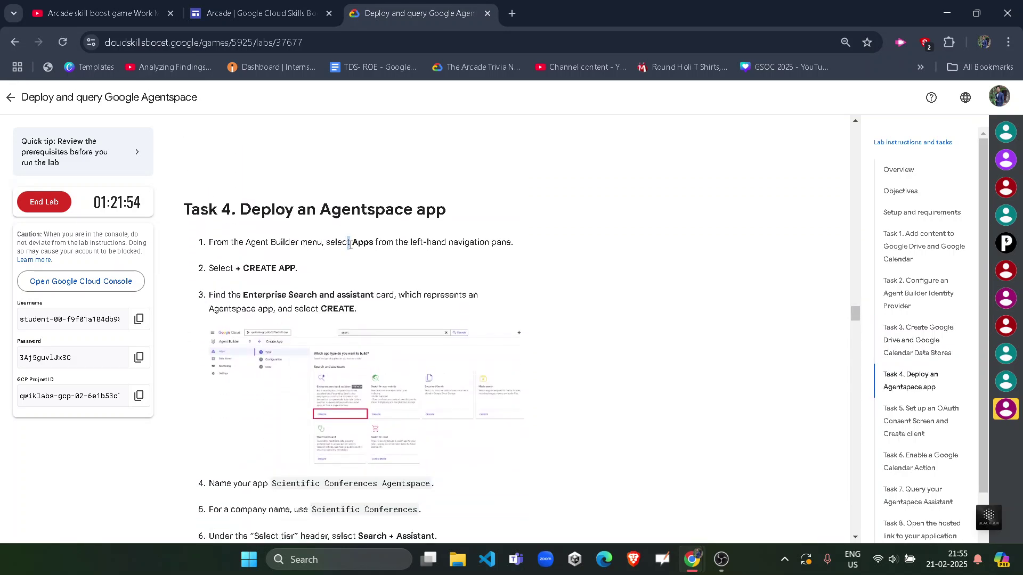
{"action": "double_click", "coordinate": [350, 245]}
{"action": "left_click_drag", "start_coordinate": [244, 268], "coordinate": [296, 269]}
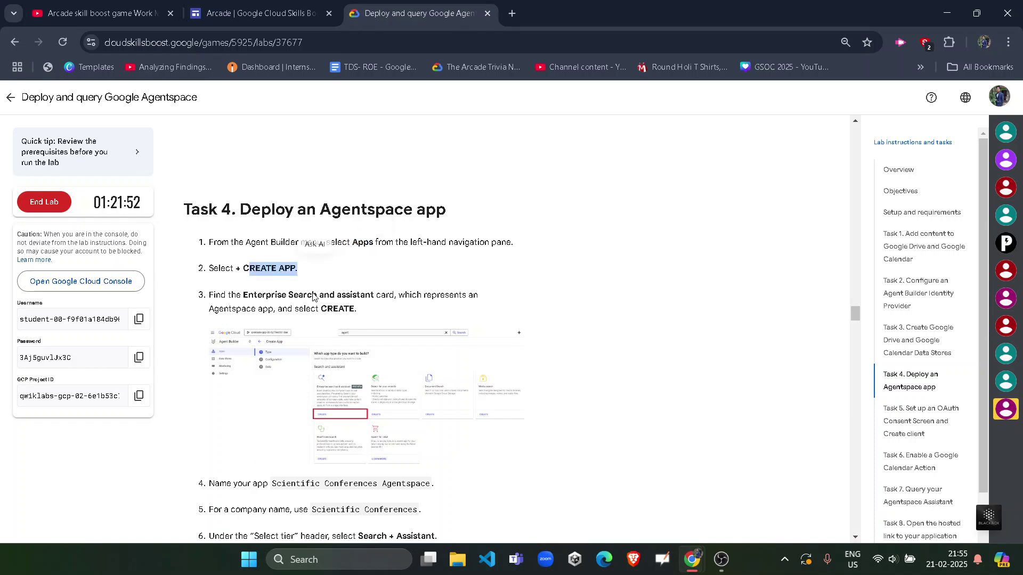
{"action": "left_click_drag", "start_coordinate": [244, 296], "coordinate": [436, 318]}
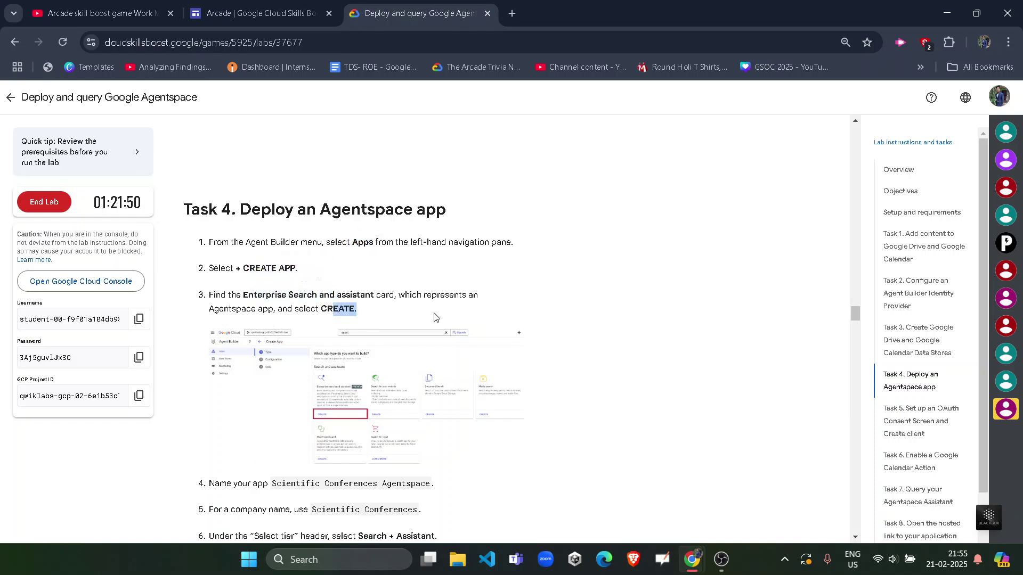
{"action": "left_click", "coordinate": [531, 393]}
{"action": "scroll", "coordinate": [531, 394], "scroll_direction": "down", "scroll_amount": 3}
Step: Switch to Agent Builder in the incognito window and start creating an Enterprise search and assistant app
{"action": "mouse_move", "coordinate": [692, 558]}
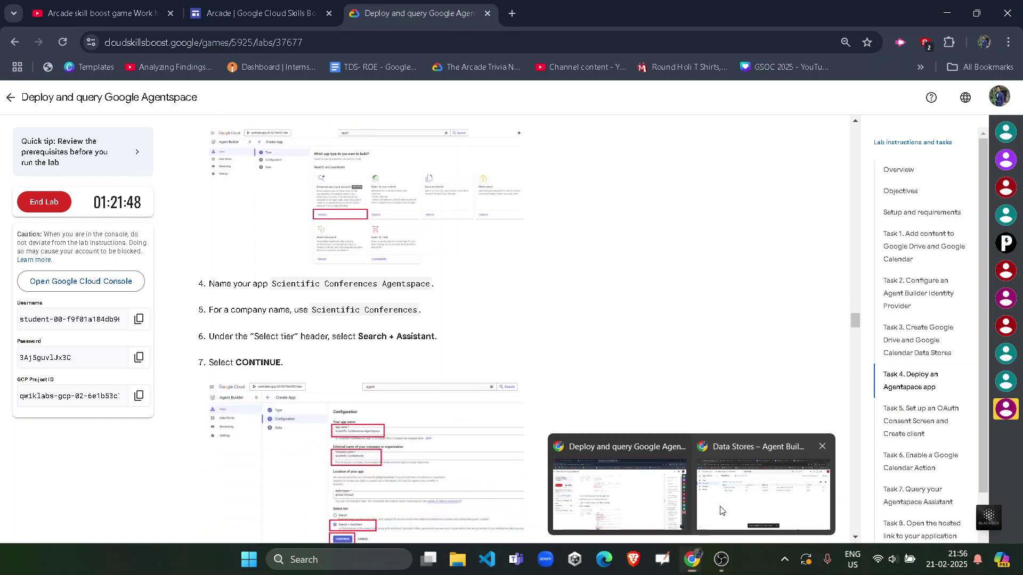
{"action": "left_click", "coordinate": [762, 491]}
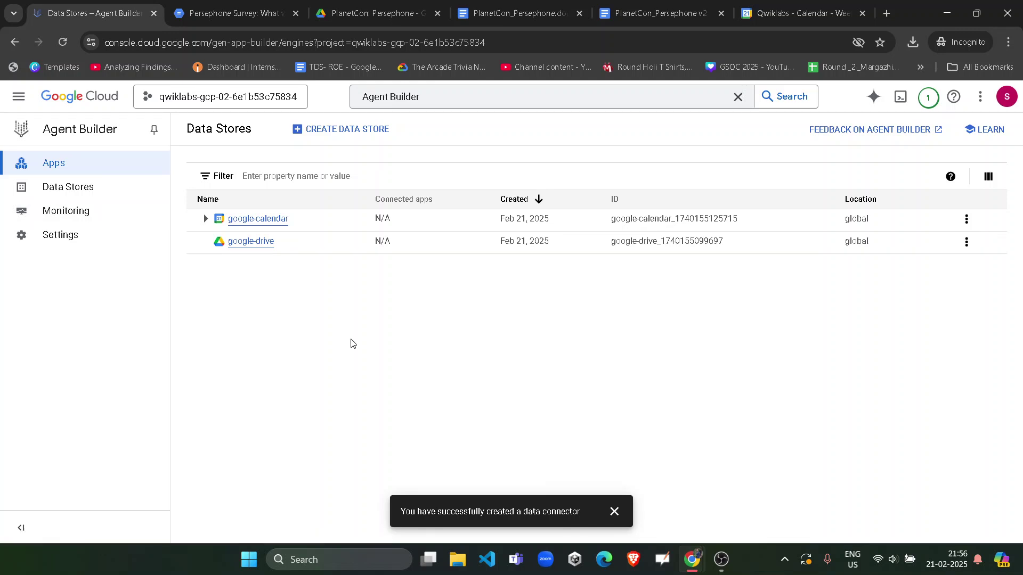
{"action": "left_click", "coordinate": [620, 514]}
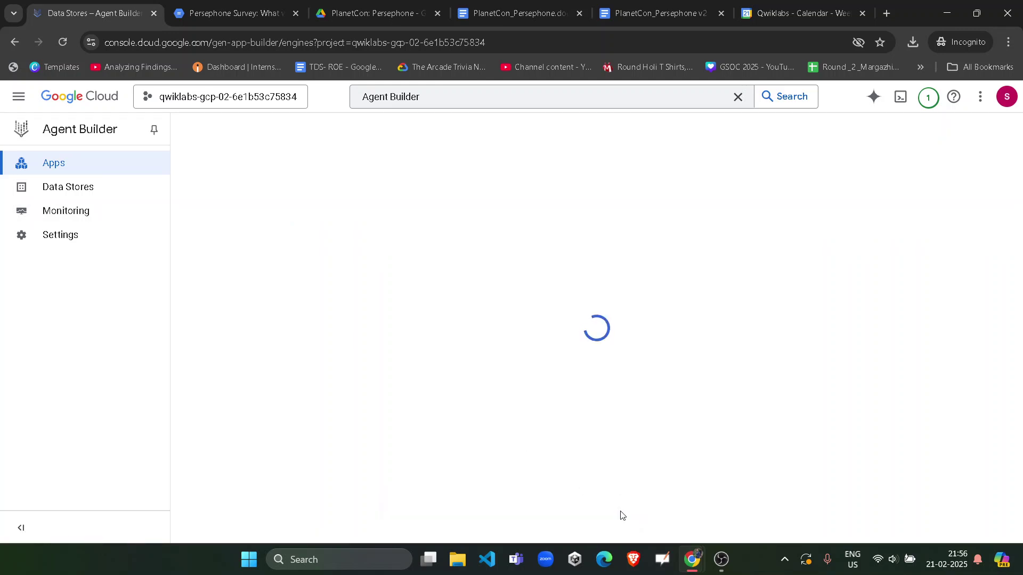
{"action": "left_click", "coordinate": [598, 413]}
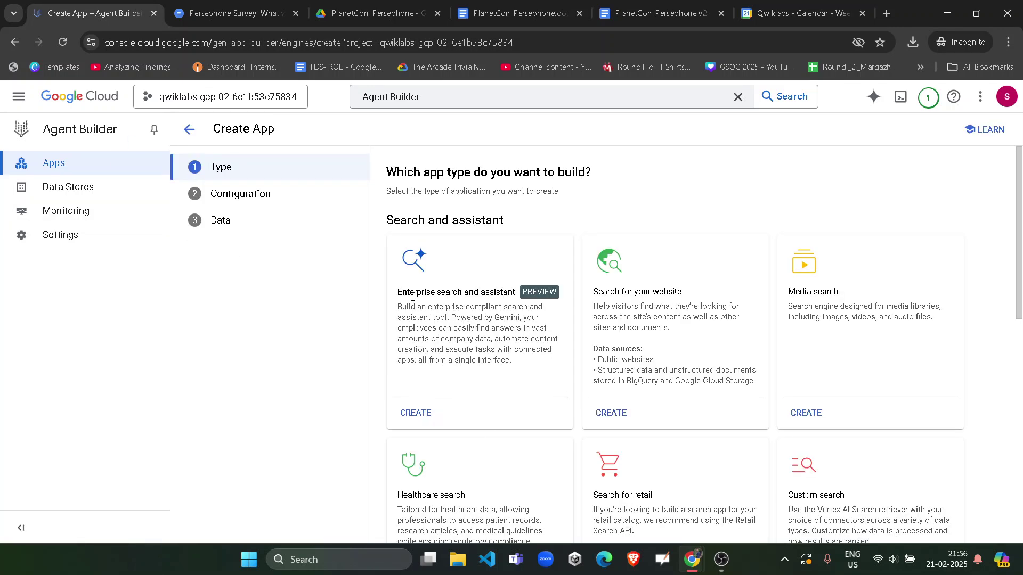
{"action": "left_click_drag", "start_coordinate": [410, 297], "coordinate": [570, 296]}
{"action": "left_click", "coordinate": [428, 427]}
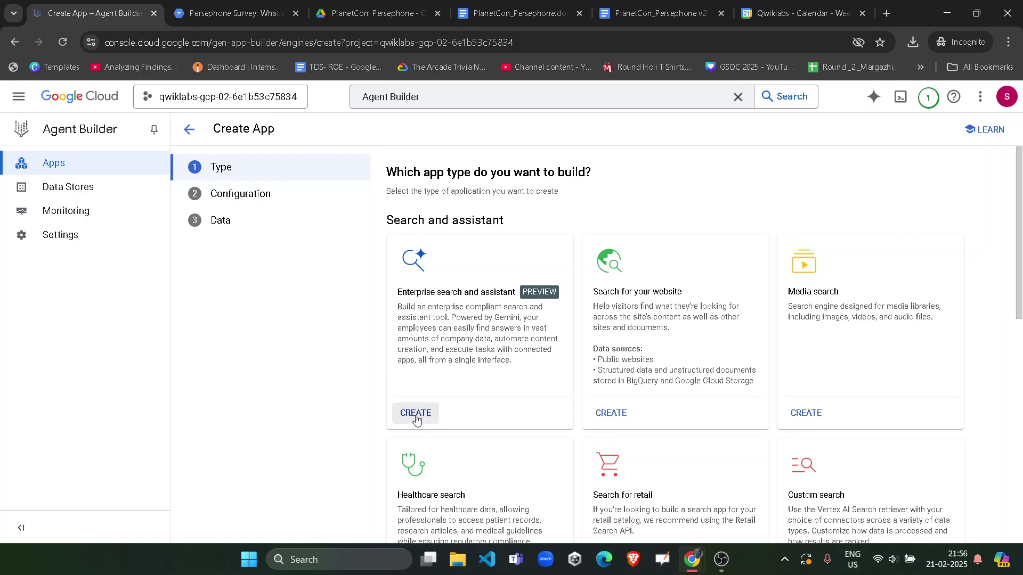
{"action": "left_click", "coordinate": [416, 414]}
Step: Copy the app name from step 4 of Task 4 and name the new app Scientific Conferences Agentspace
{"action": "left_click_drag", "start_coordinate": [546, 244], "coordinate": [346, 231]}
{"action": "key", "text": "BackSpace"}
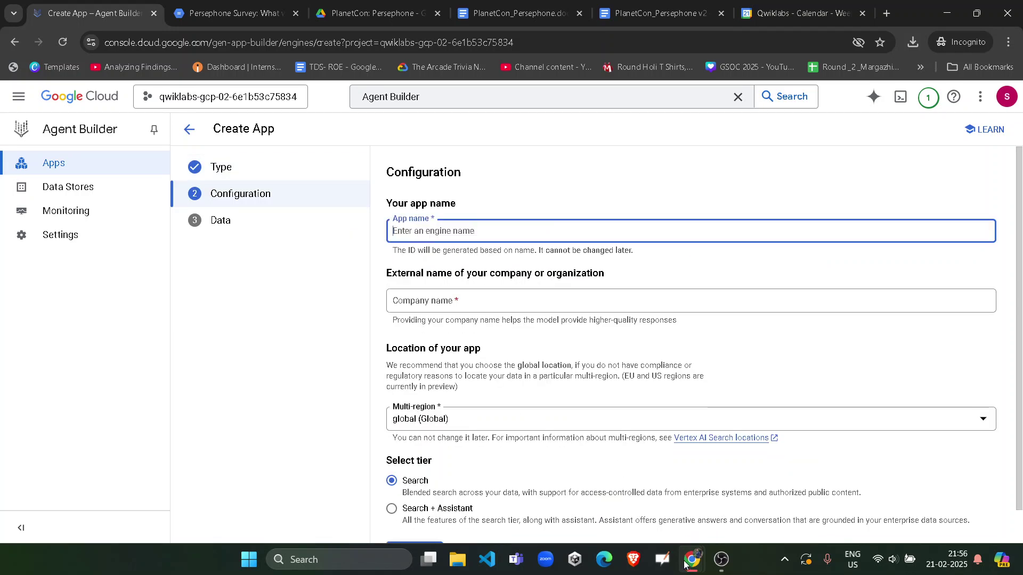
{"action": "left_click", "coordinate": [618, 479]}
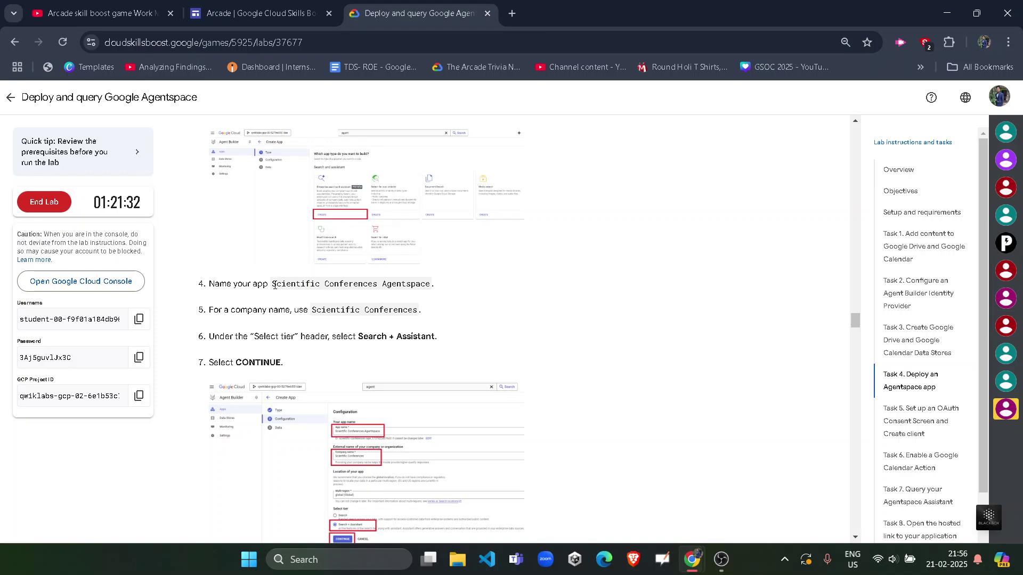
{"action": "left_click_drag", "start_coordinate": [270, 284], "coordinate": [416, 283]}
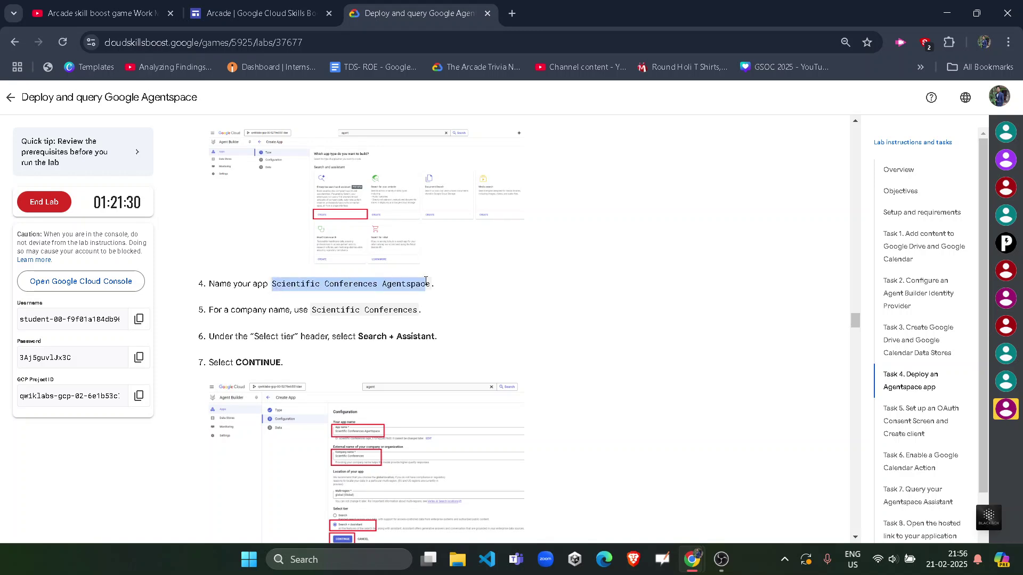
{"action": "key", "text": "ctrl+c"}
{"action": "left_click", "coordinate": [783, 512]}
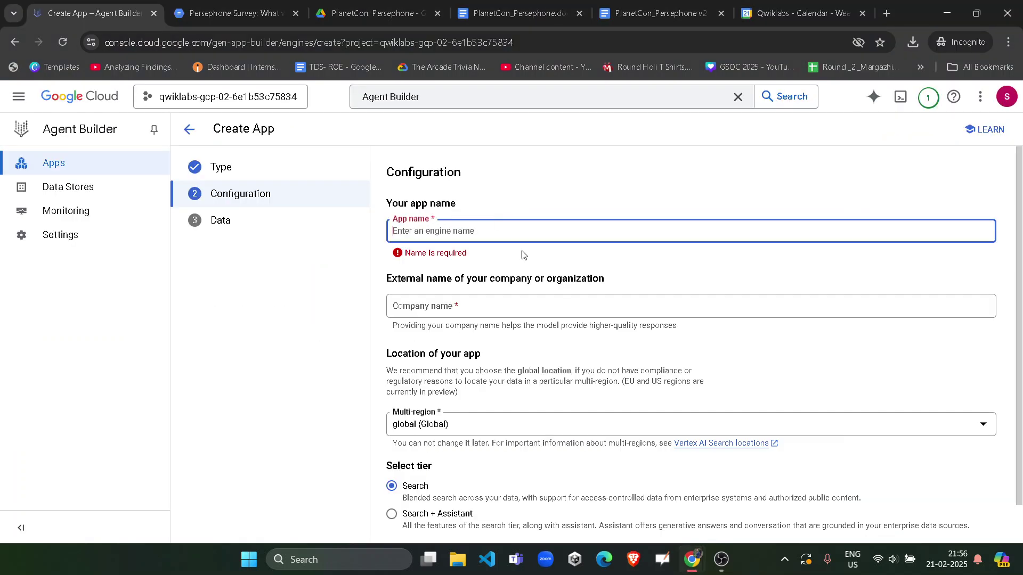
{"action": "key", "text": "ctrl+v"}
Step: Set the company name to Scientific Conferences, copied from the lab instructions, and continue with the Search + Assistant tier
{"action": "mouse_move", "coordinate": [692, 560]}
{"action": "left_click", "coordinate": [586, 470]}
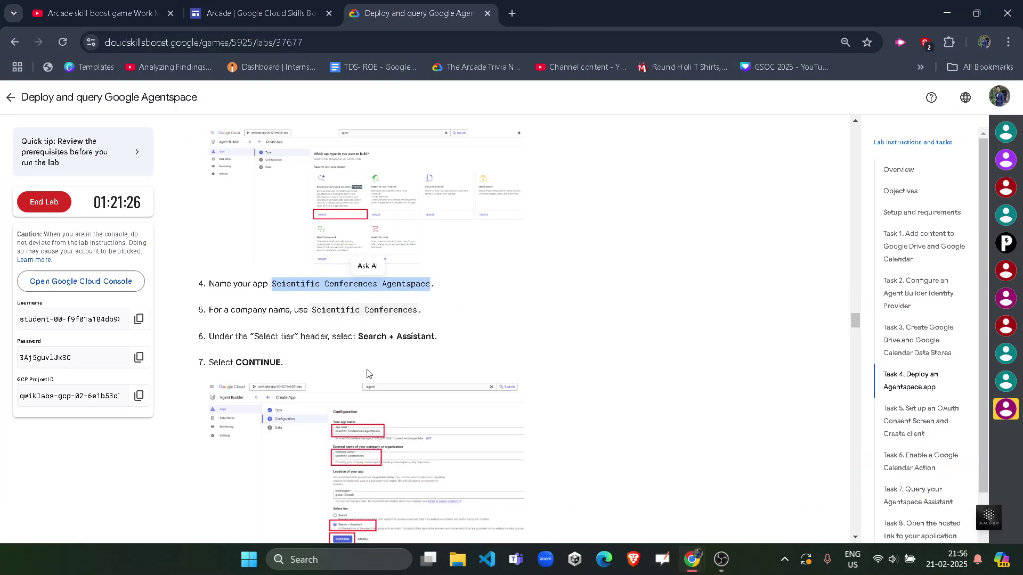
{"action": "left_click_drag", "start_coordinate": [313, 311], "coordinate": [419, 311]}
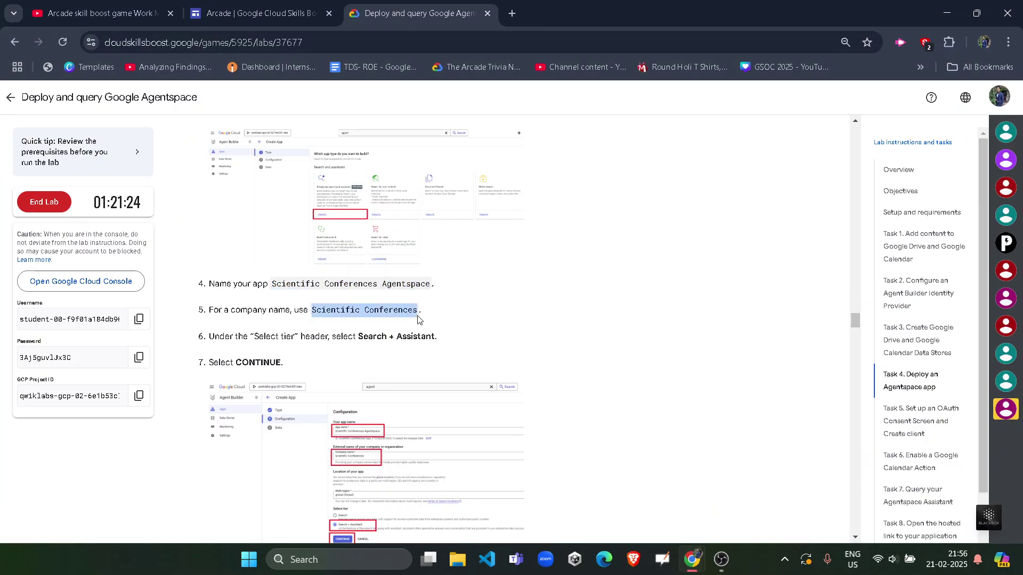
{"action": "key", "text": "ctrl+c"}
{"action": "mouse_move", "coordinate": [692, 560]}
{"action": "left_click", "coordinate": [688, 493]}
{"action": "left_click", "coordinate": [520, 304]}
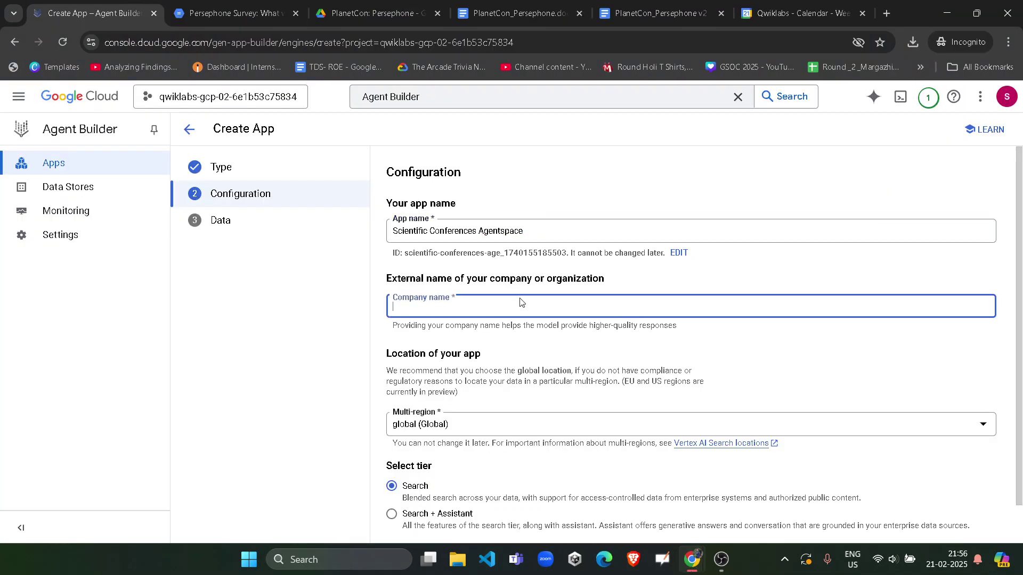
{"action": "key", "text": "ctrl+v"}
{"action": "scroll", "coordinate": [548, 375], "scroll_direction": "down", "scroll_amount": 1}
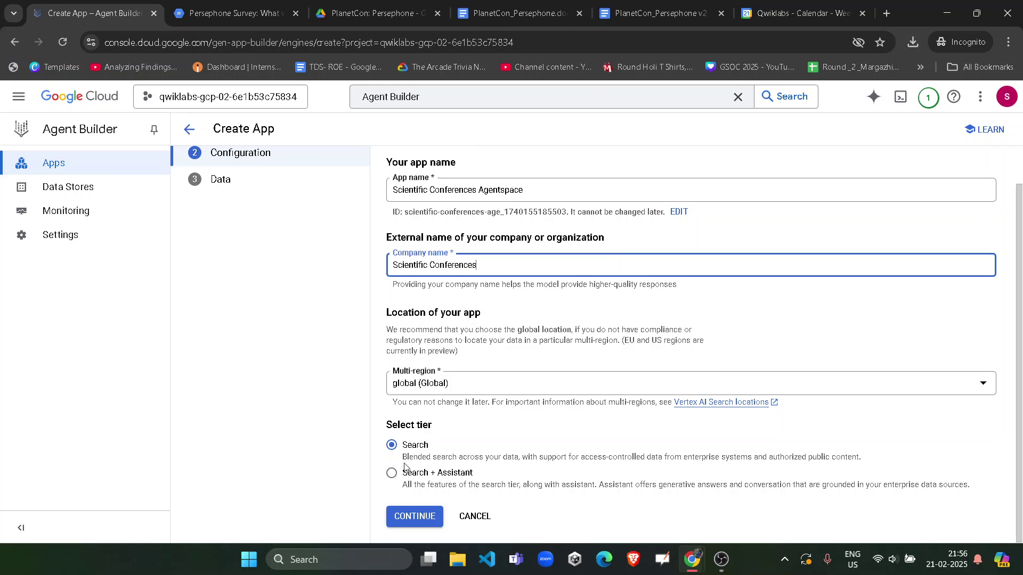
{"action": "left_click", "coordinate": [407, 478]}
{"action": "left_click", "coordinate": [431, 519]}
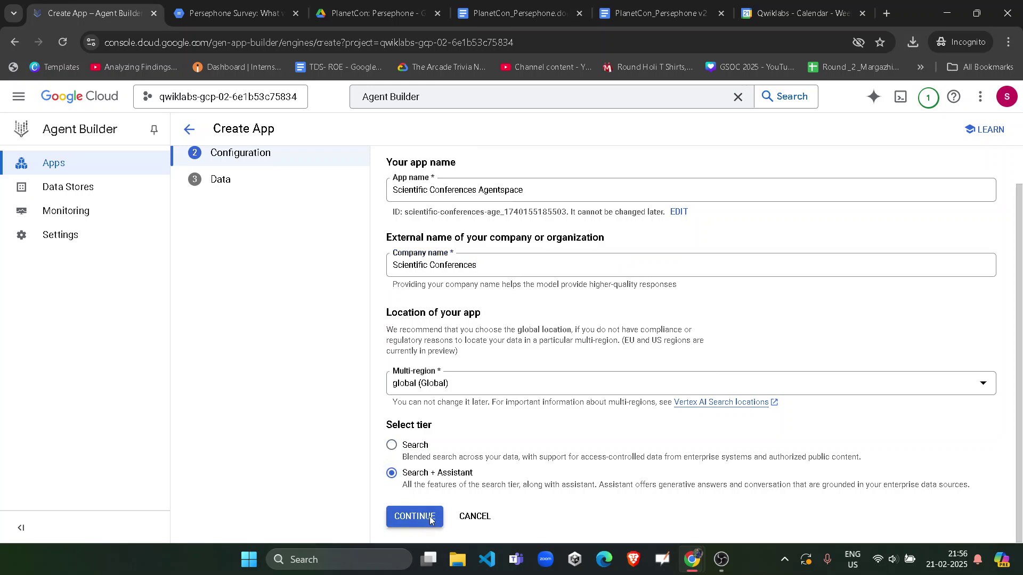
Step: Connect the google-calendar and google-drive data stores and create the app
{"action": "left_click", "coordinate": [405, 261]}
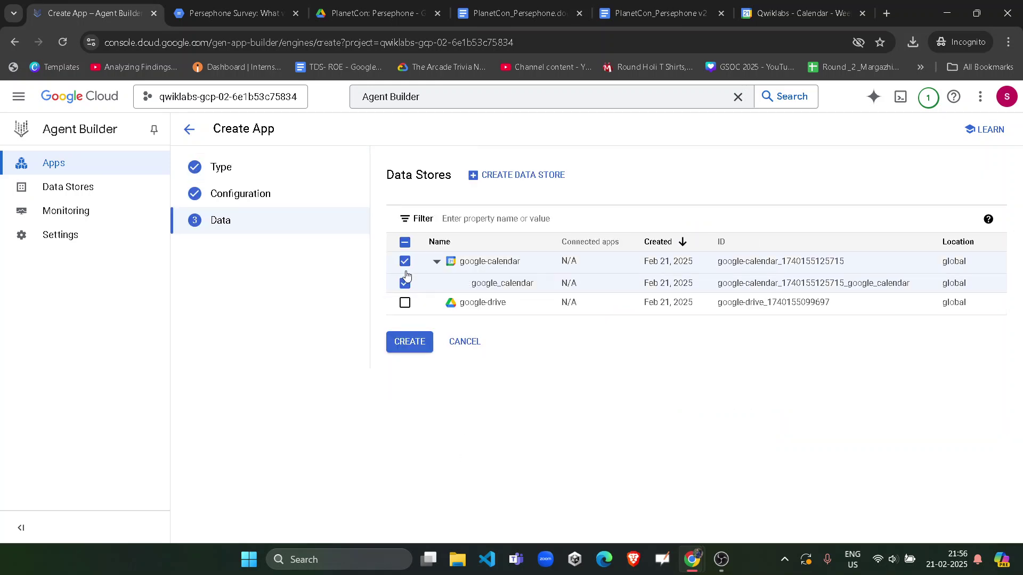
{"action": "left_click", "coordinate": [405, 303]}
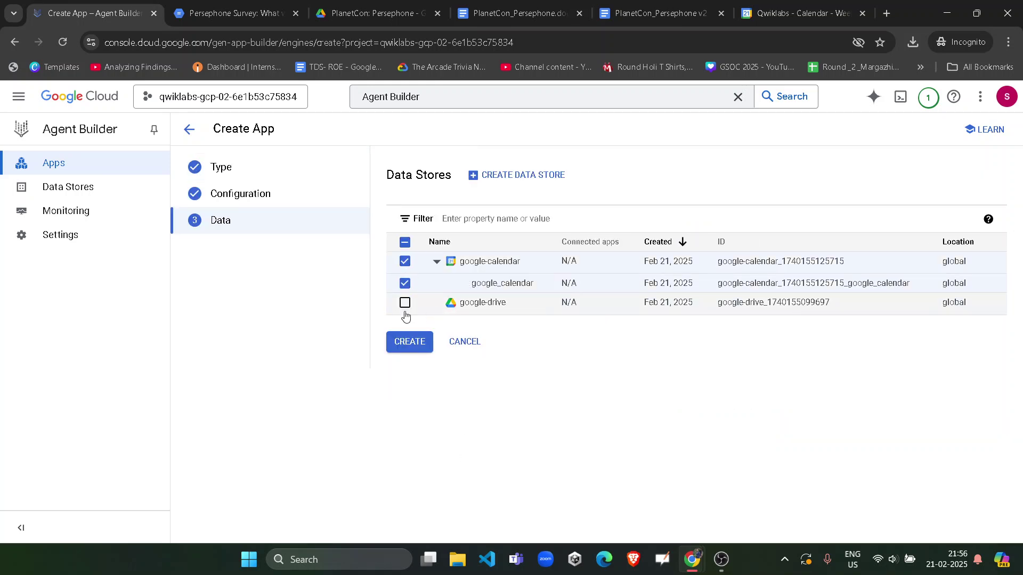
{"action": "left_click", "coordinate": [410, 342]}
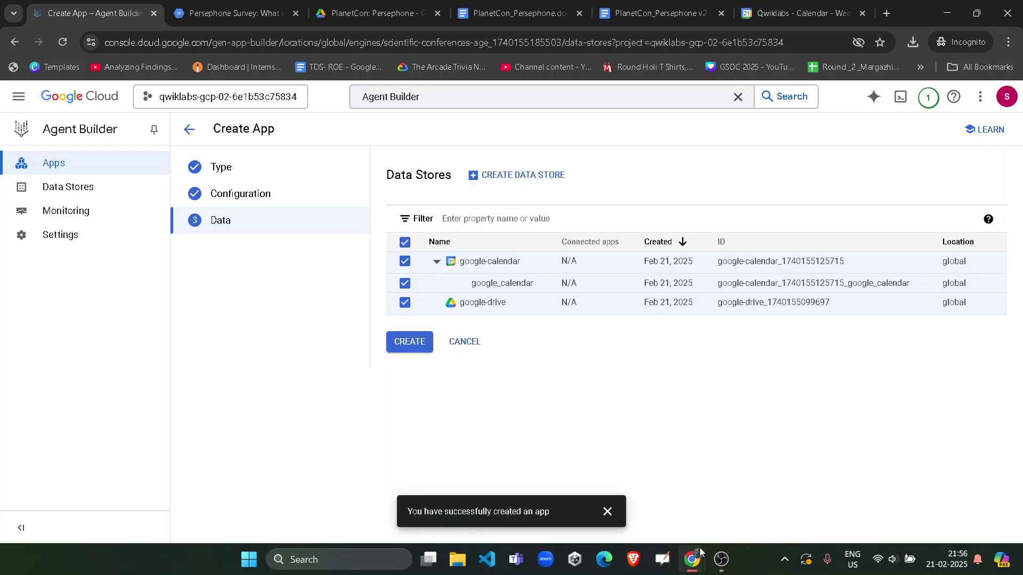
Step: Return to the lab instructions and check the Deploy an Agentspace app objective, repeating the check until it completes
{"action": "key", "text": "alt+Tab"}
{"action": "scroll", "coordinate": [277, 313], "scroll_direction": "down", "scroll_amount": 10}
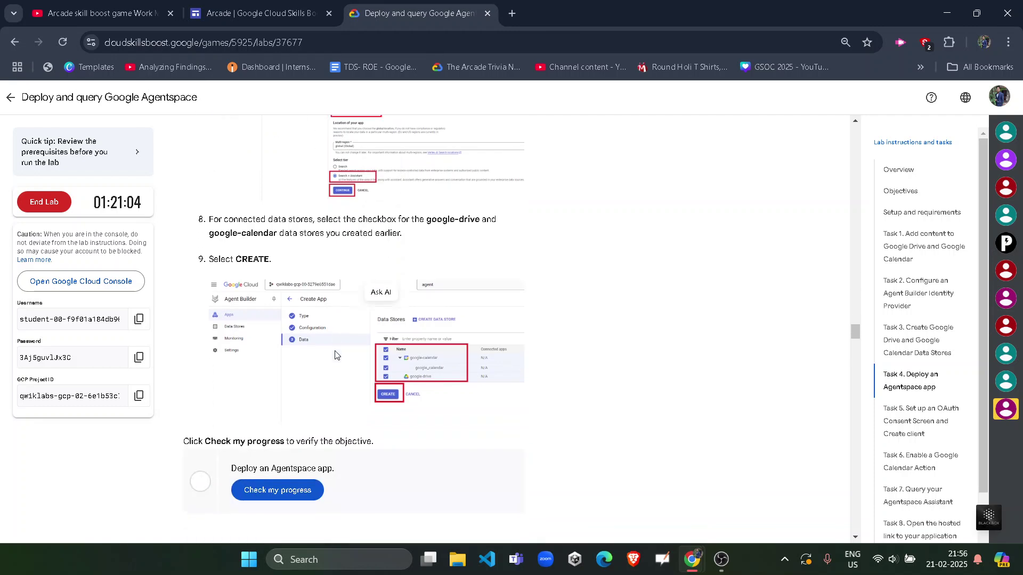
{"action": "left_click", "coordinate": [277, 312]}
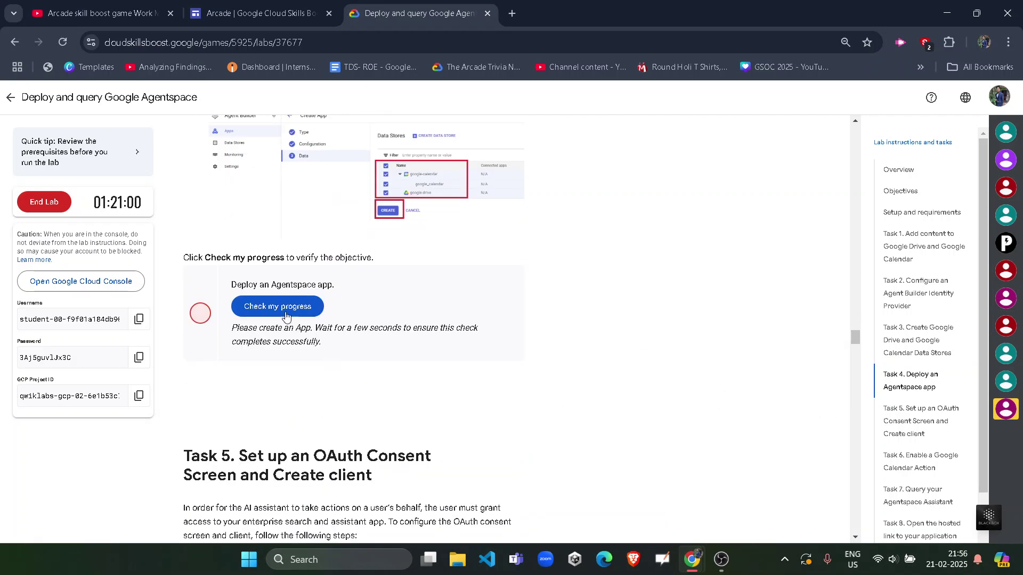
{"action": "left_click", "coordinate": [277, 304]}
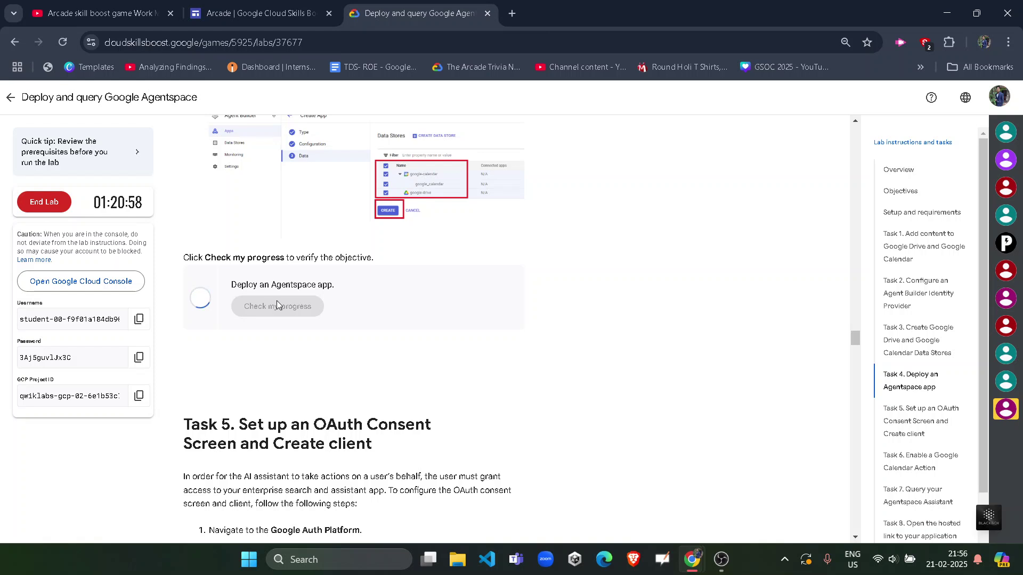
{"action": "left_click", "coordinate": [276, 300]}
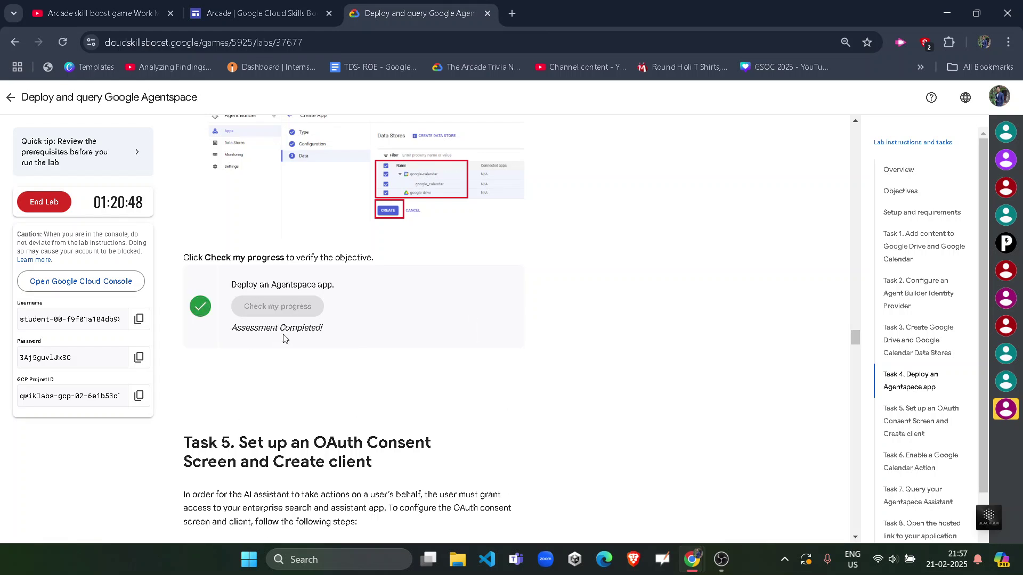
{"action": "left_click_drag", "start_coordinate": [232, 328], "coordinate": [382, 397]}
{"action": "left_click", "coordinate": [381, 397]}
Step: Following step 1 of Task 5, search the Cloud console for Google Auth Platform and open it in a separate tab
{"action": "scroll", "coordinate": [347, 412], "scroll_direction": "down", "scroll_amount": 6}
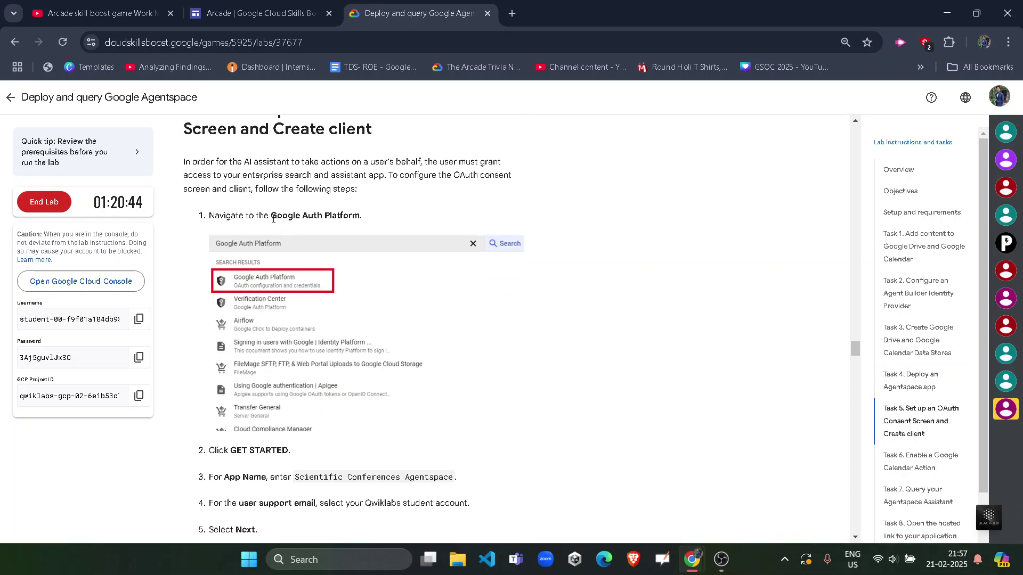
{"action": "left_click_drag", "start_coordinate": [272, 216], "coordinate": [345, 221]}
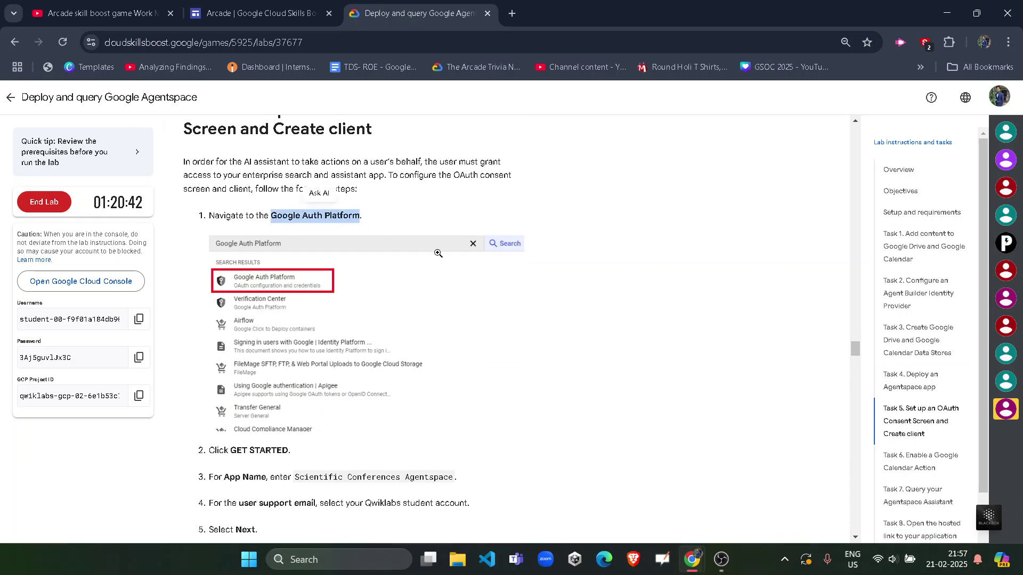
{"action": "mouse_move", "coordinate": [693, 558]}
{"action": "left_click", "coordinate": [729, 509]}
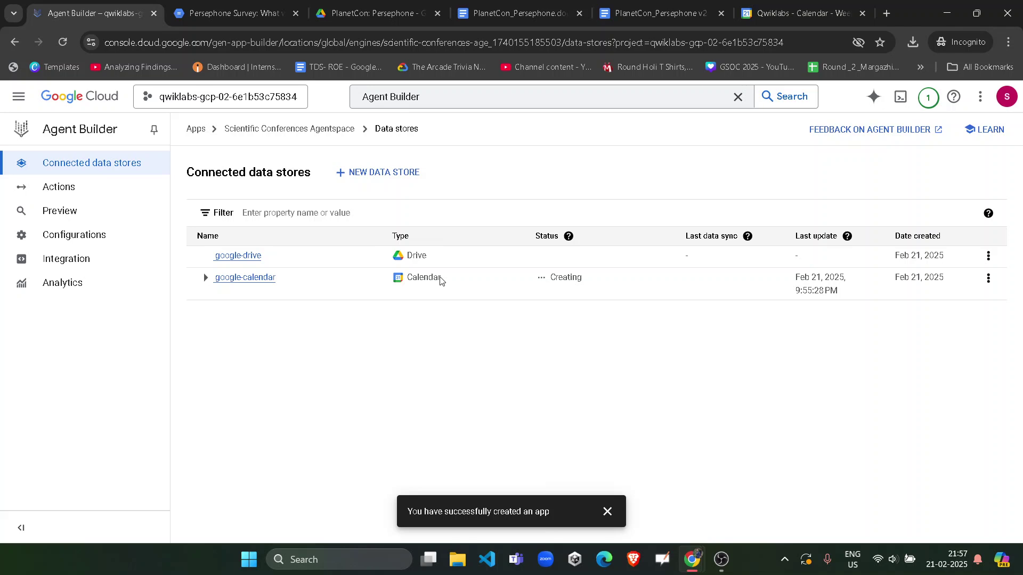
{"action": "left_click", "coordinate": [440, 105]}
{"action": "left_click_drag", "start_coordinate": [419, 96], "coordinate": [361, 102]}
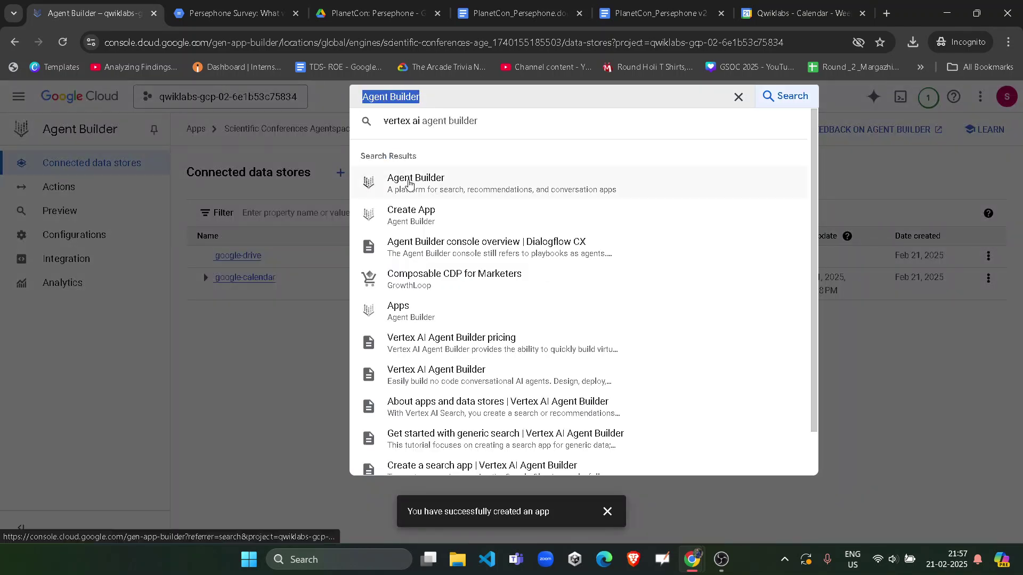
{"action": "type", "text": "Google Auth Platform"}
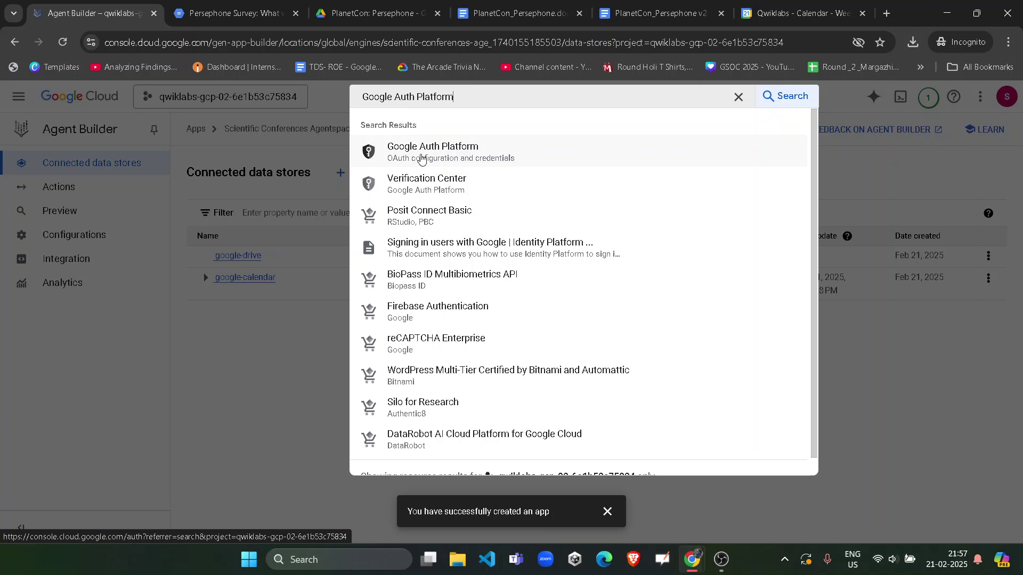
{"action": "middle_click", "coordinate": [421, 158]}
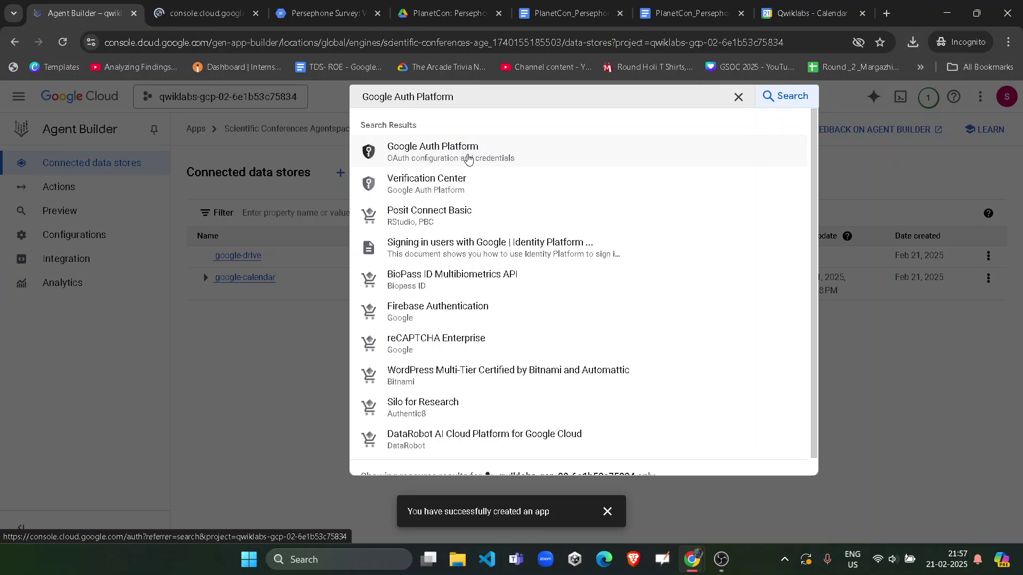
{"action": "left_click", "coordinate": [212, 15]}
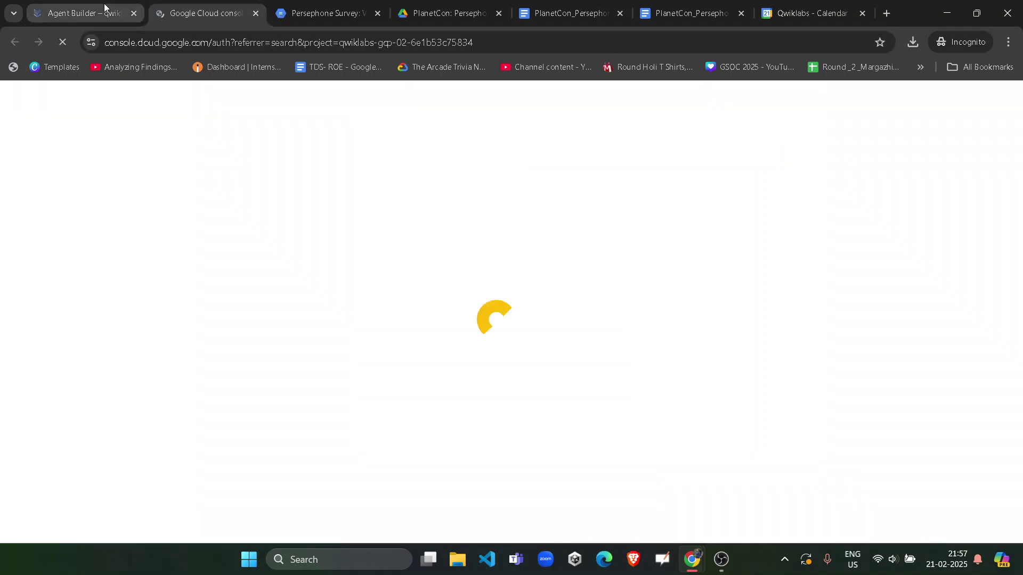
Step: Clear the leftover Google Auth Platform search on the Agent Builder page and return to the auth page
{"action": "left_click", "coordinate": [102, 12]}
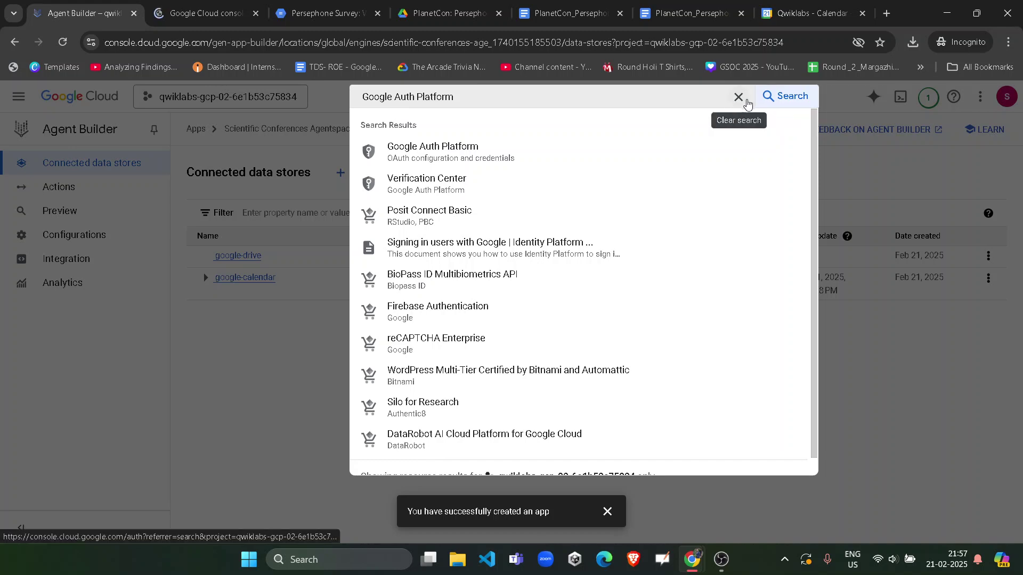
{"action": "left_click", "coordinate": [738, 97]}
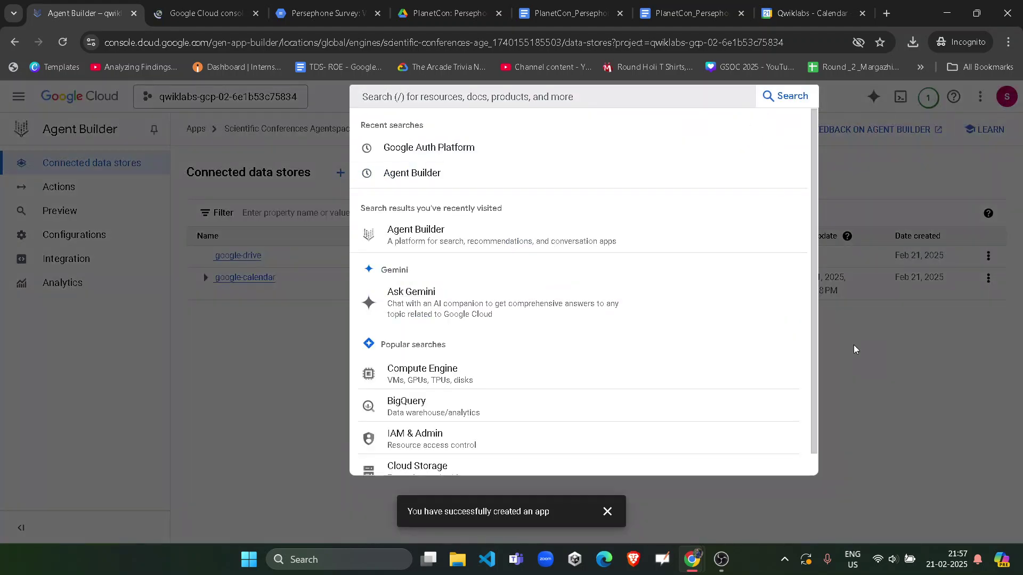
{"action": "left_click", "coordinate": [856, 350]}
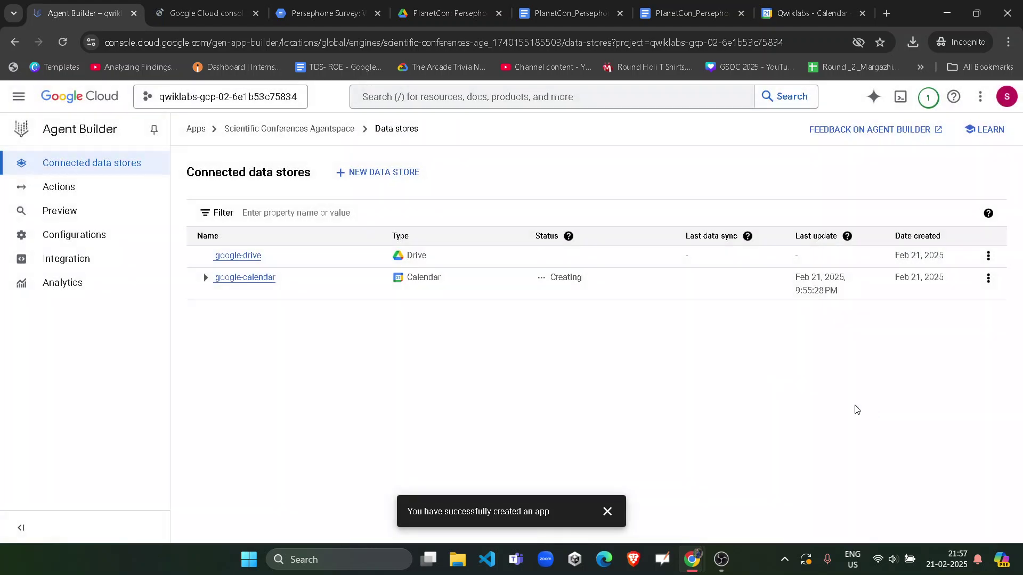
{"action": "left_click", "coordinate": [234, 15]}
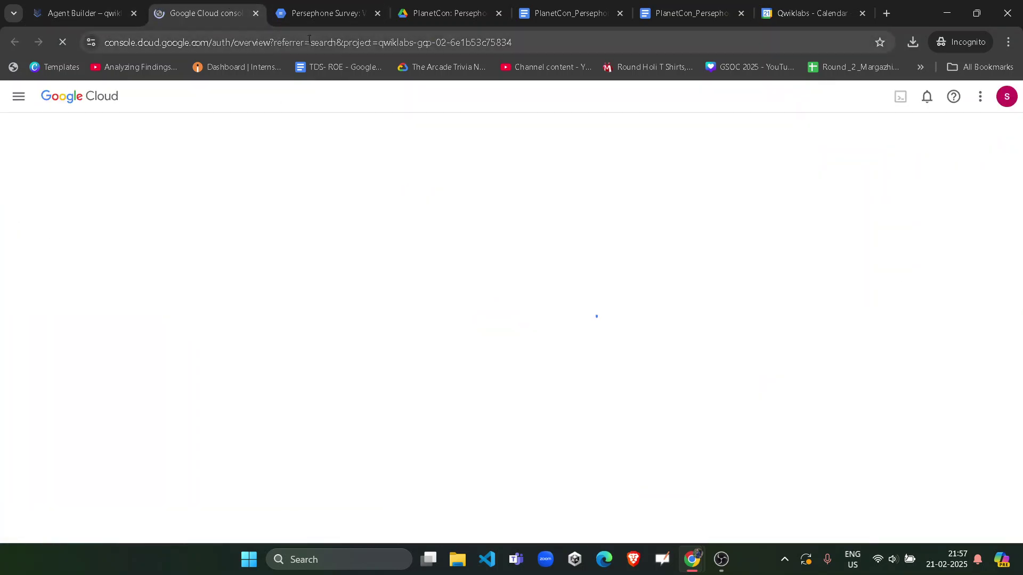
Step: Get started with the Google Auth Platform configuration and set the app name to Scientific Conferences Agentspace, copied from the lab instructions
{"action": "key", "text": "alt+Tab"}
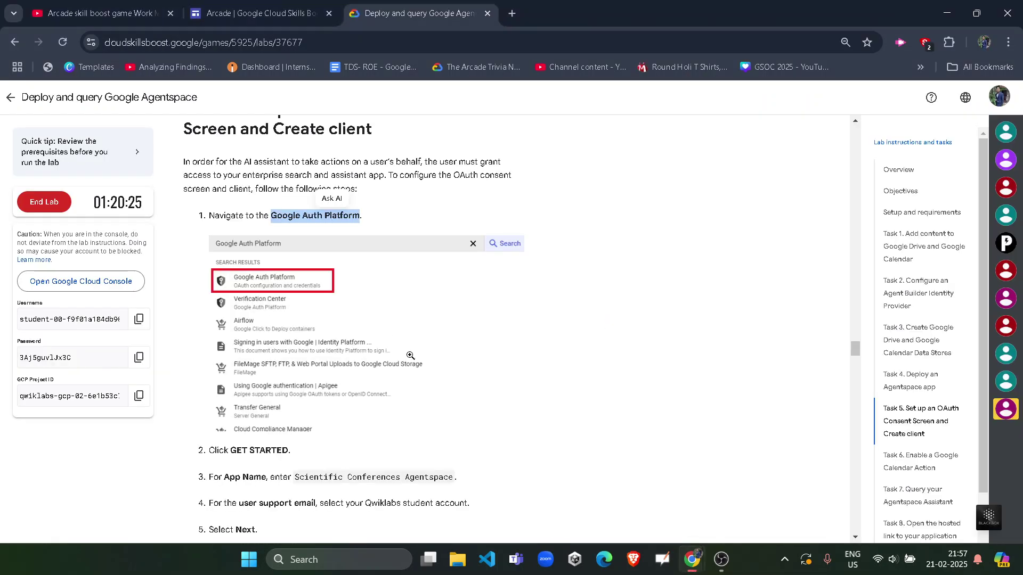
{"action": "scroll", "coordinate": [313, 293], "scroll_direction": "down", "scroll_amount": 3}
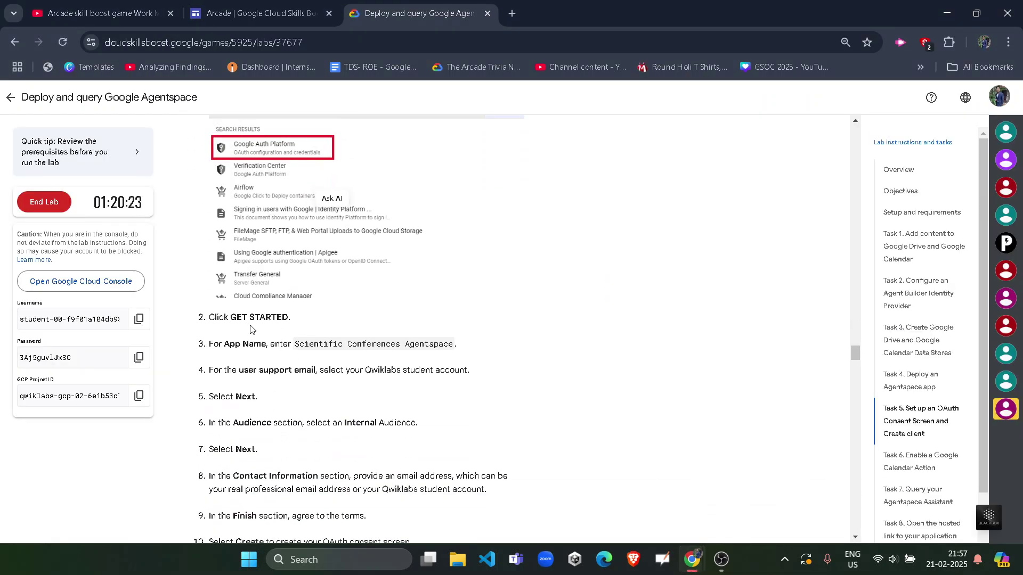
{"action": "left_click_drag", "start_coordinate": [237, 317], "coordinate": [453, 346]}
{"action": "key", "text": "ctrl+c"}
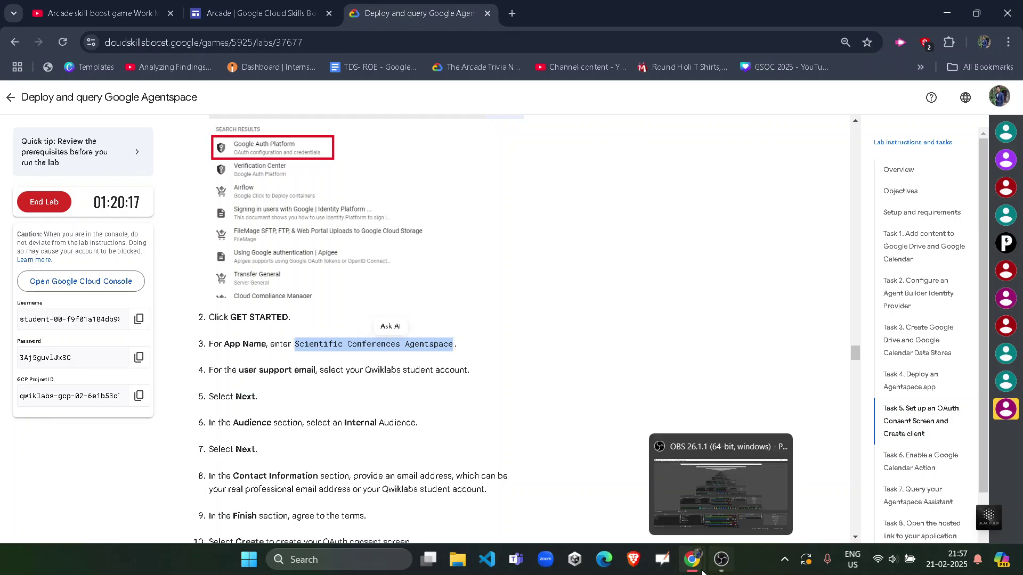
{"action": "mouse_move", "coordinate": [692, 560]}
{"action": "left_click", "coordinate": [723, 511]}
{"action": "left_click", "coordinate": [616, 461]}
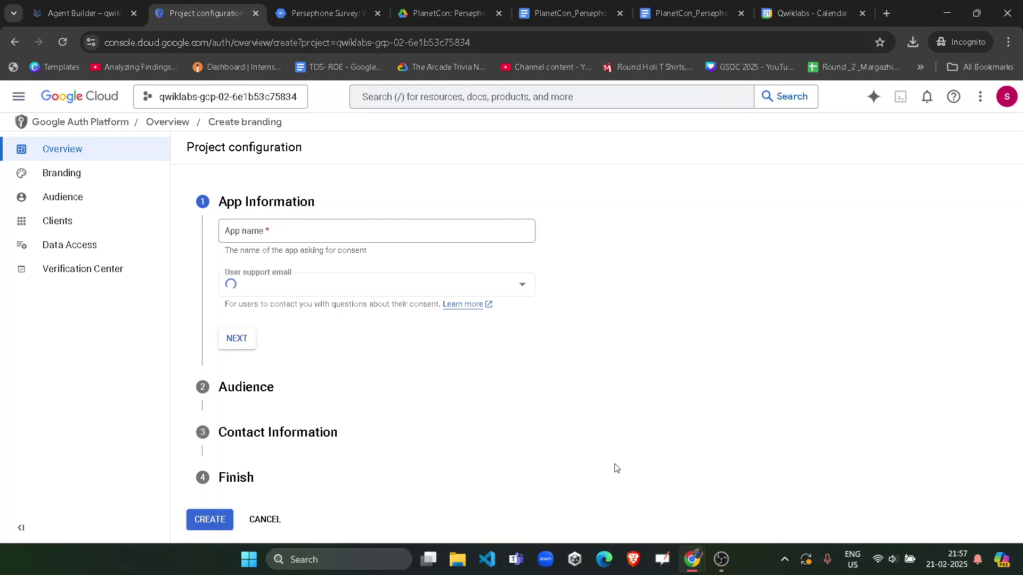
{"action": "left_click", "coordinate": [357, 230]}
{"action": "key", "text": "ctrl+v"}
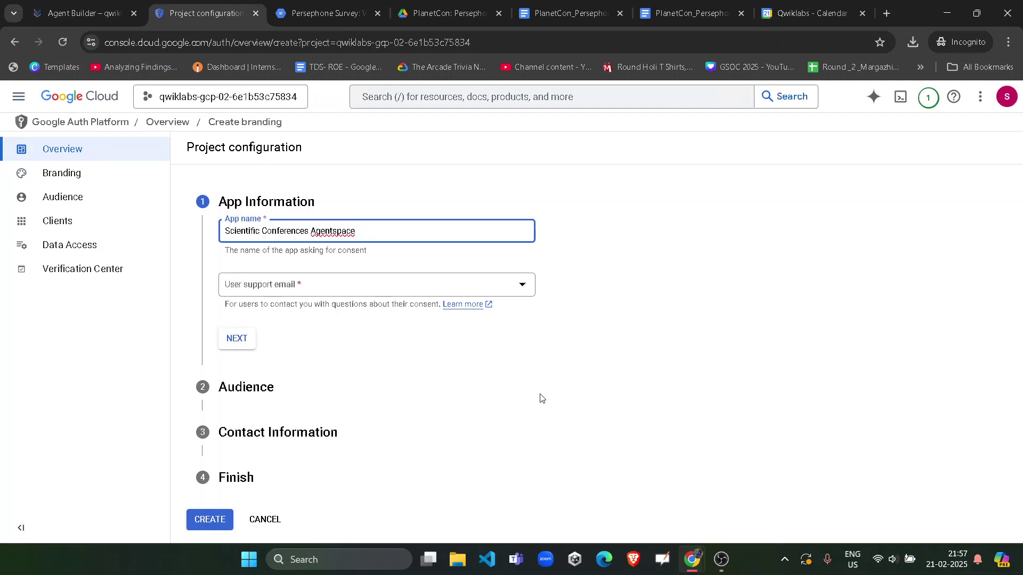
Step: Select the Qwiklabs student account as the user support email and continue to the Audience section
{"action": "left_click", "coordinate": [476, 290]}
{"action": "left_click", "coordinate": [275, 294]}
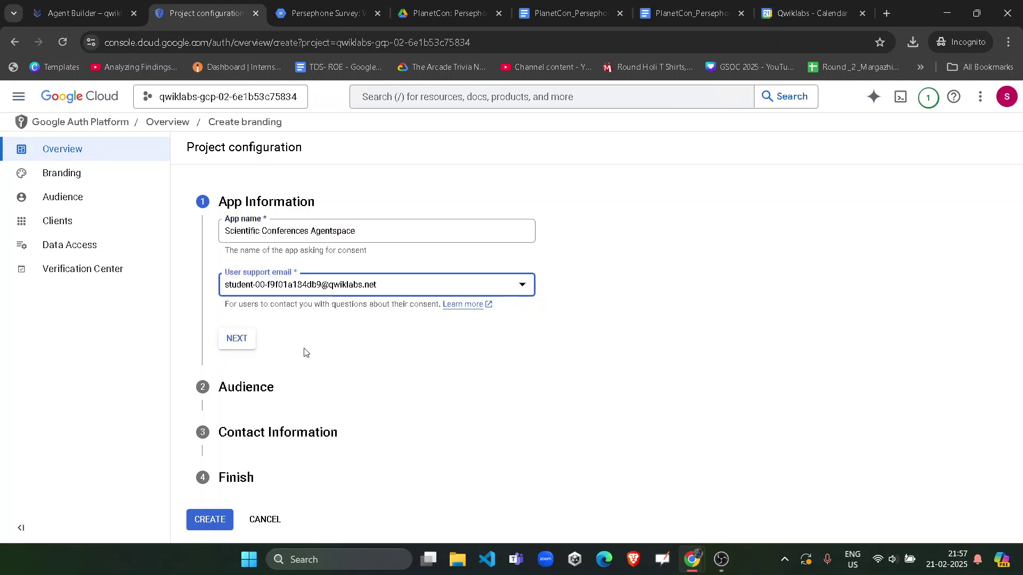
{"action": "left_click", "coordinate": [237, 337]}
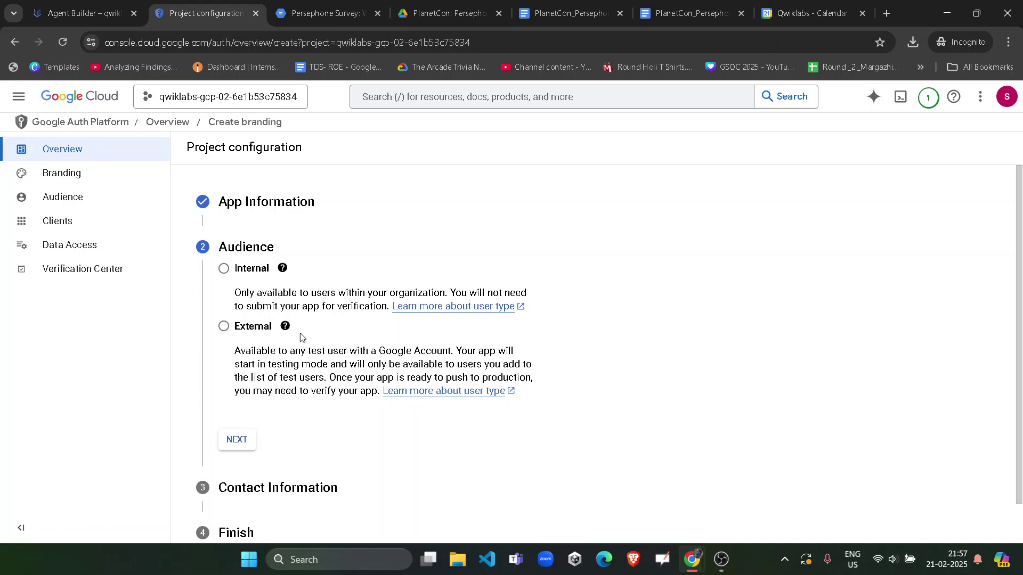
Step: Choose the Internal audience and check the choice against step 6 of the lab instructions
{"action": "left_click", "coordinate": [237, 265]}
{"action": "scroll", "coordinate": [441, 434], "scroll_direction": "down", "scroll_amount": 1}
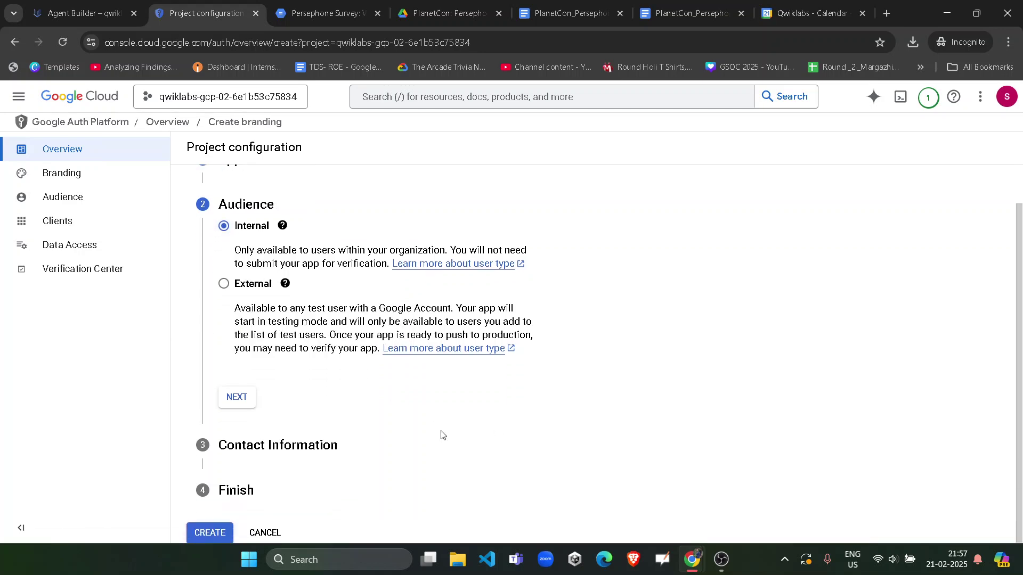
{"action": "left_click", "coordinate": [691, 560]}
{"action": "left_click", "coordinate": [611, 494]}
{"action": "scroll", "coordinate": [333, 329], "scroll_direction": "down", "scroll_amount": 3}
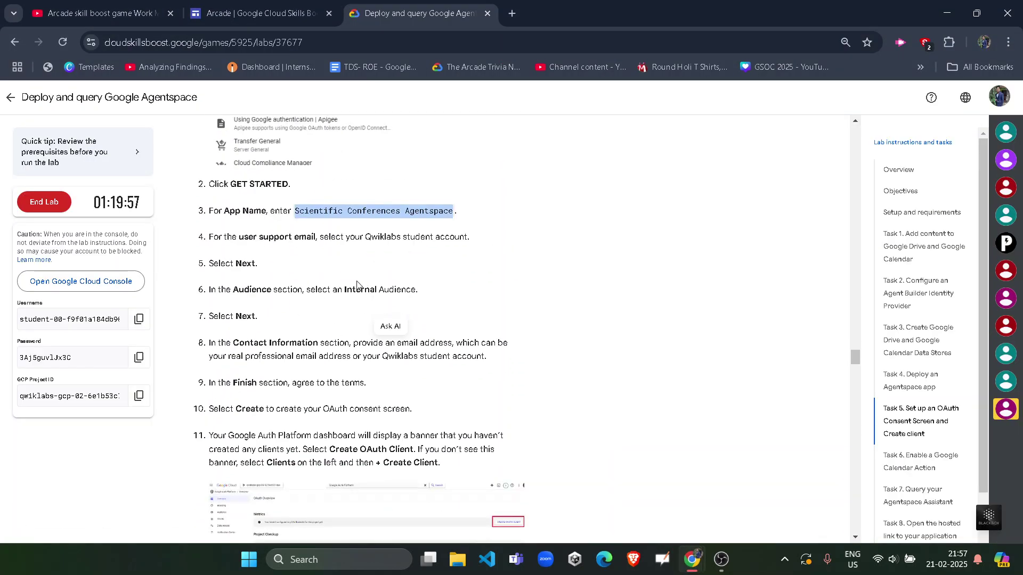
{"action": "left_click_drag", "start_coordinate": [345, 289], "coordinate": [419, 290]}
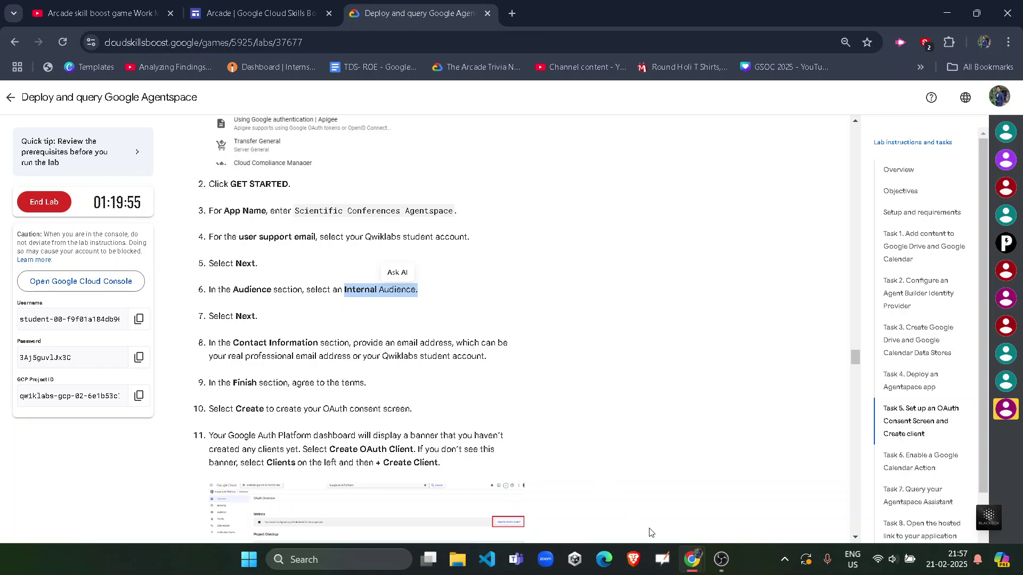
{"action": "left_click", "coordinate": [690, 558]}
{"action": "left_click", "coordinate": [349, 371]}
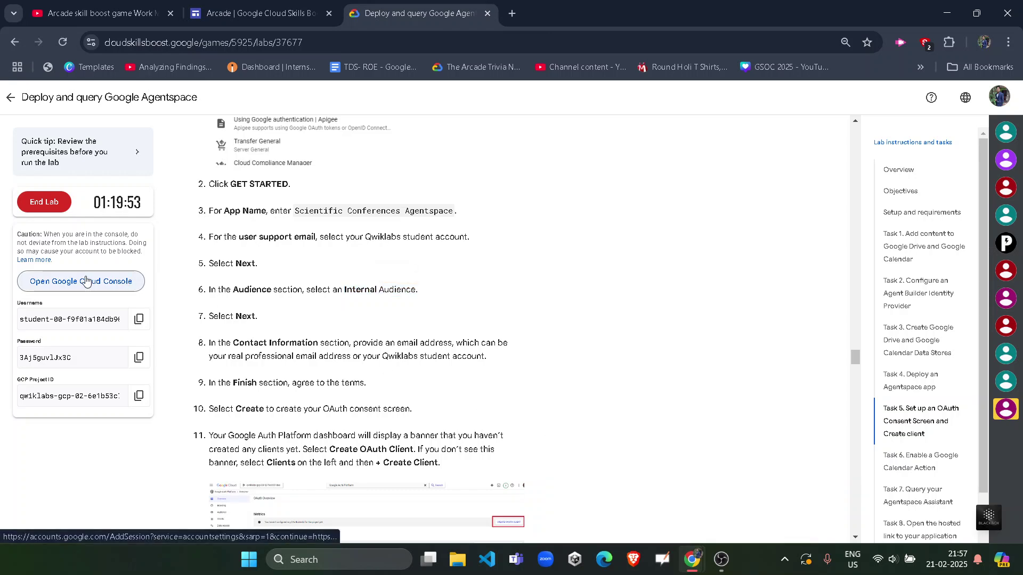
Step: Copy the student username from the lab page, continue past Audience and enter it as the contact email address
{"action": "left_click", "coordinate": [138, 319]}
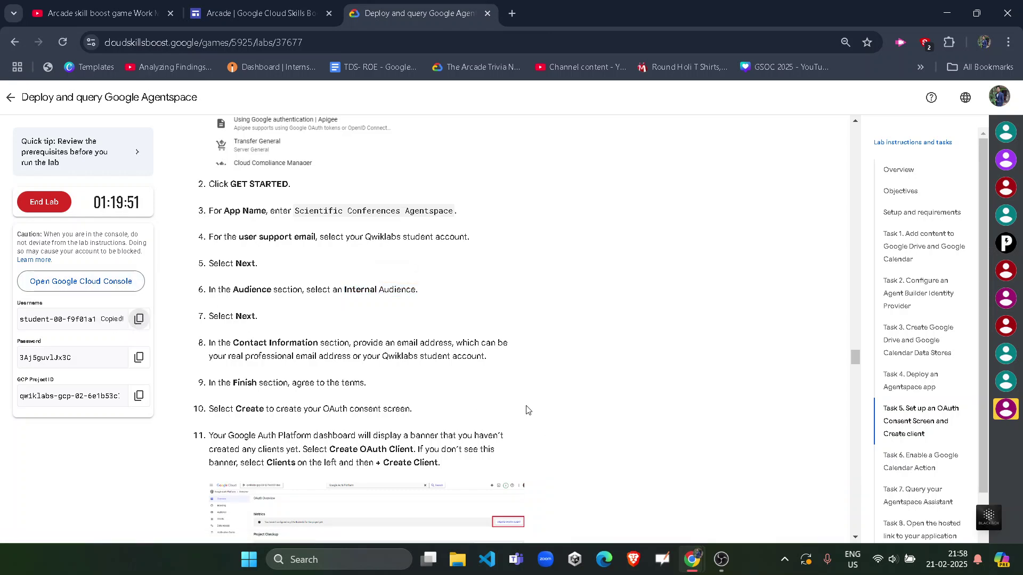
{"action": "left_click", "coordinate": [691, 560]}
{"action": "left_click", "coordinate": [762, 482]}
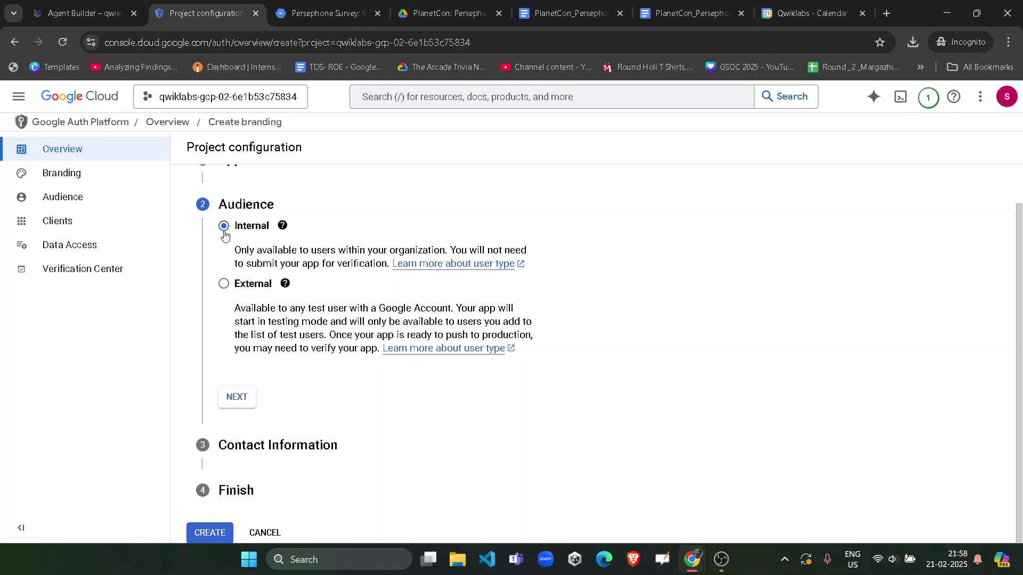
{"action": "left_click", "coordinate": [249, 404]}
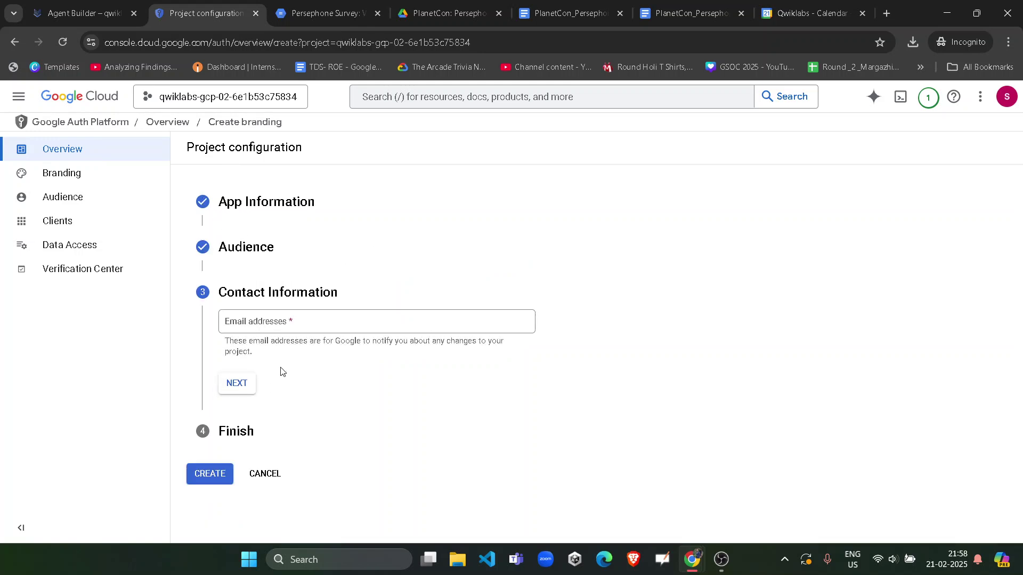
{"action": "left_click", "coordinate": [263, 326]}
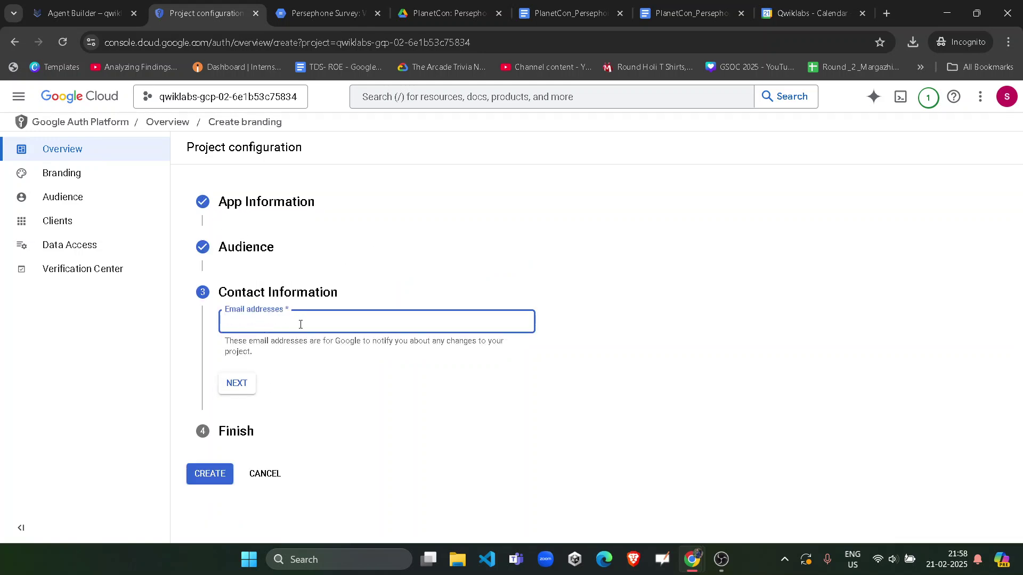
{"action": "key", "text": "ctrl+v"}
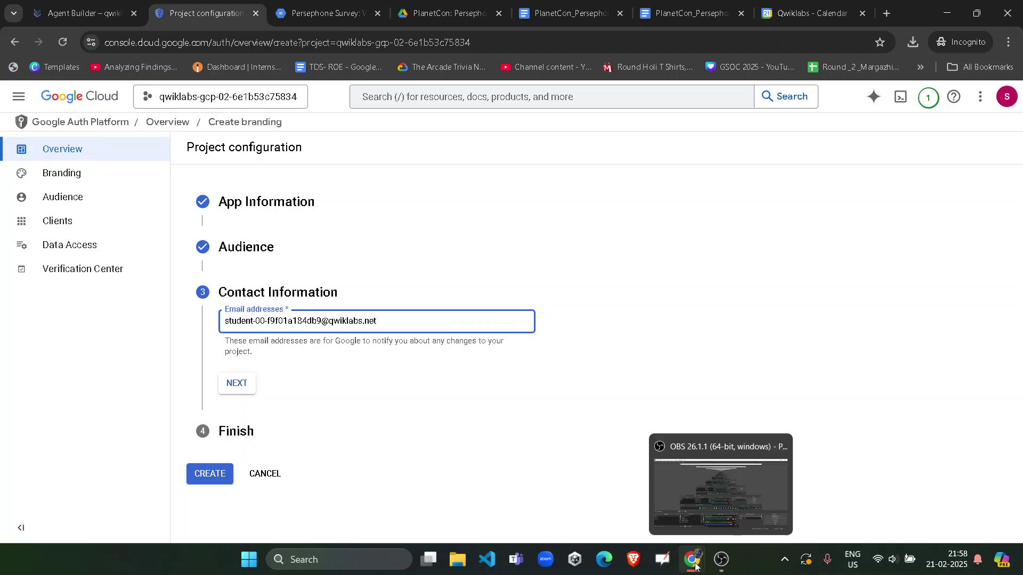
Step: Compare the contact email with the username on the lab page and continue to the Finish section
{"action": "key", "text": "alt+Tab"}
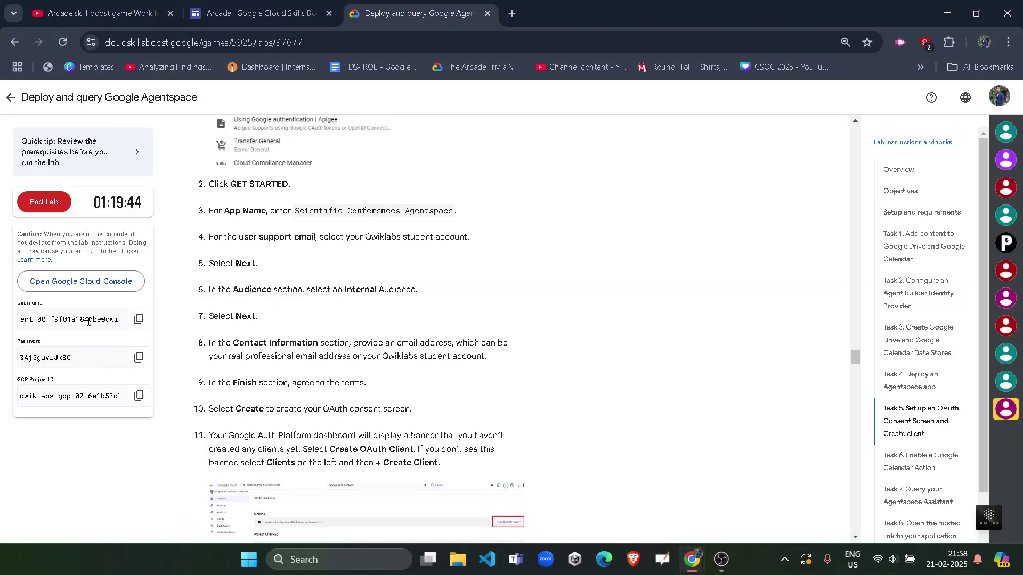
{"action": "triple_click", "coordinate": [107, 319]}
{"action": "left_click", "coordinate": [169, 344]}
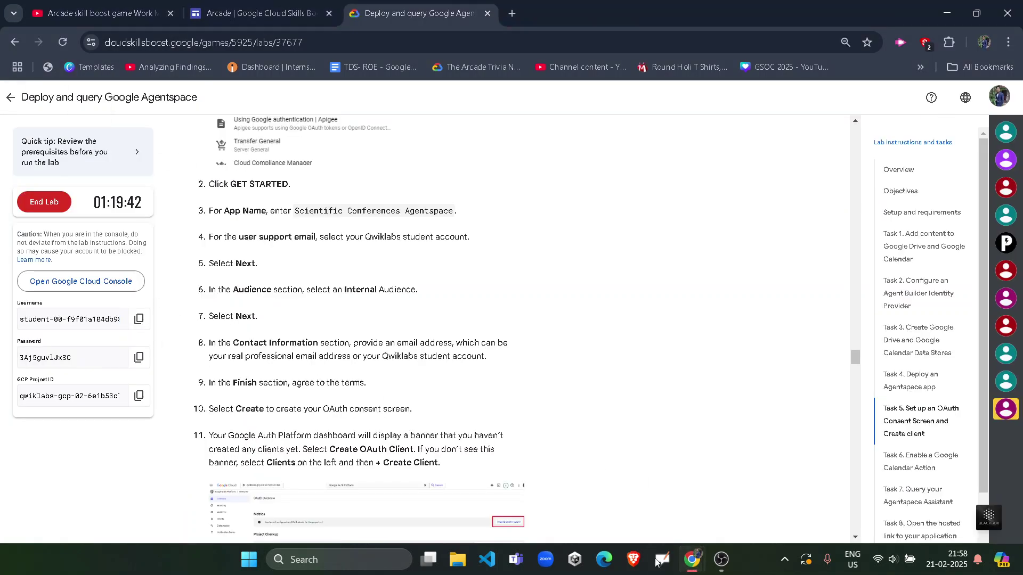
{"action": "left_click", "coordinate": [617, 474]}
{"action": "left_click", "coordinate": [236, 385]}
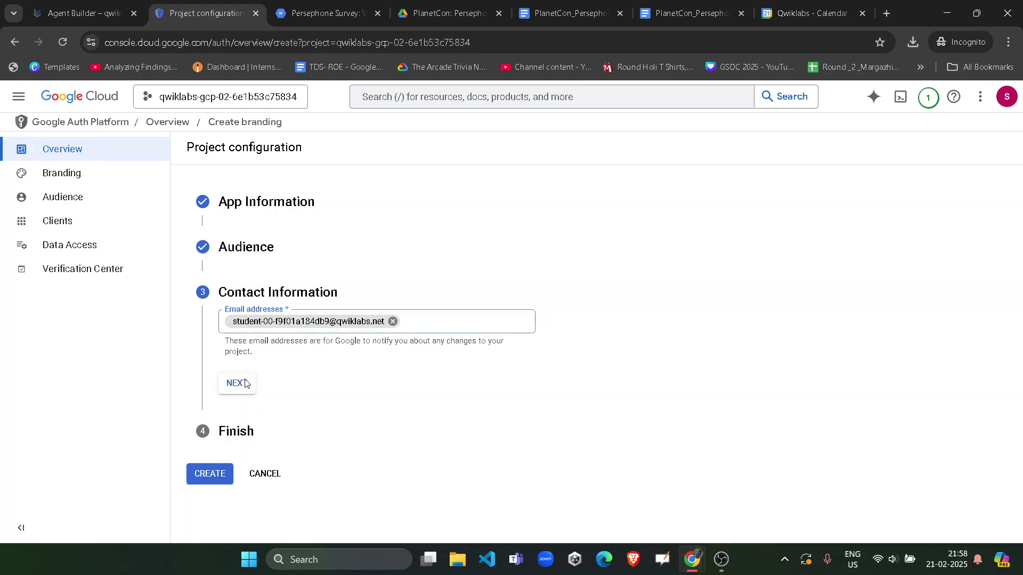
Step: Agree to the Google API Services: User Data Policy and create the OAuth configuration
{"action": "left_click", "coordinate": [224, 359]}
{"action": "left_click", "coordinate": [250, 392]}
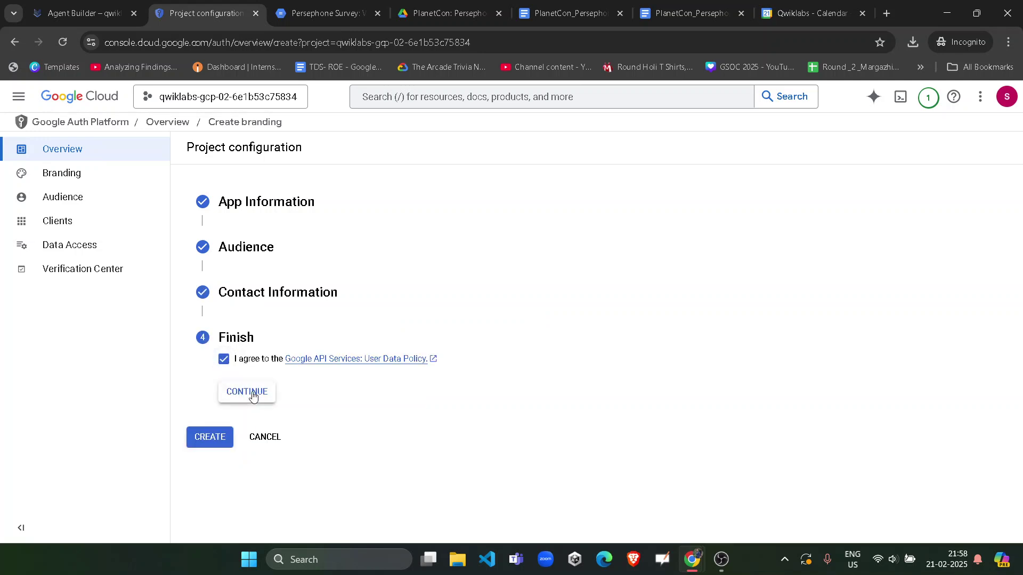
{"action": "left_click", "coordinate": [215, 384]}
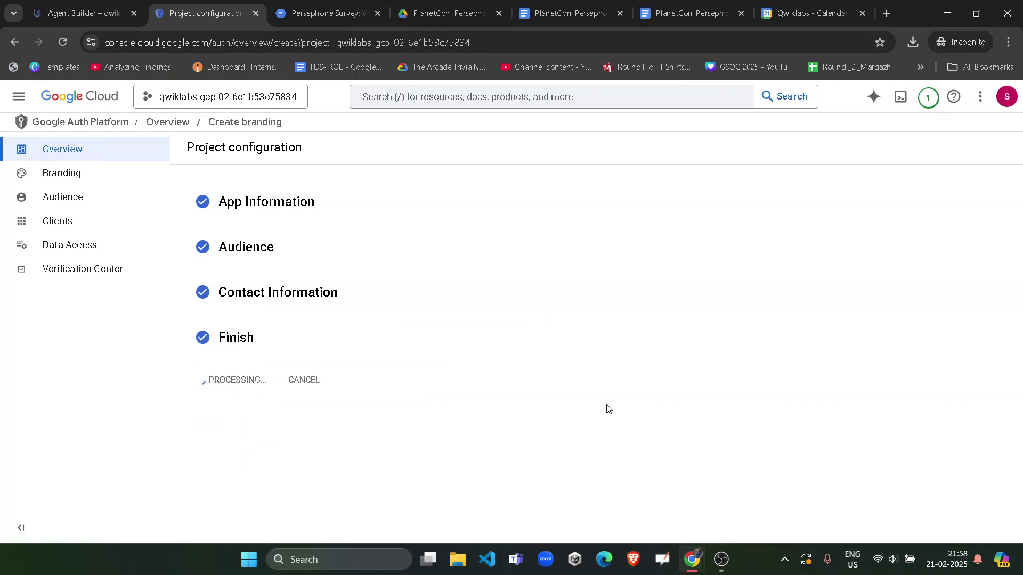
Step: Read the lab instructions from step 9 onward on finishing the consent screen and creating the OAuth client, and return to the console
{"action": "mouse_move", "coordinate": [693, 559]}
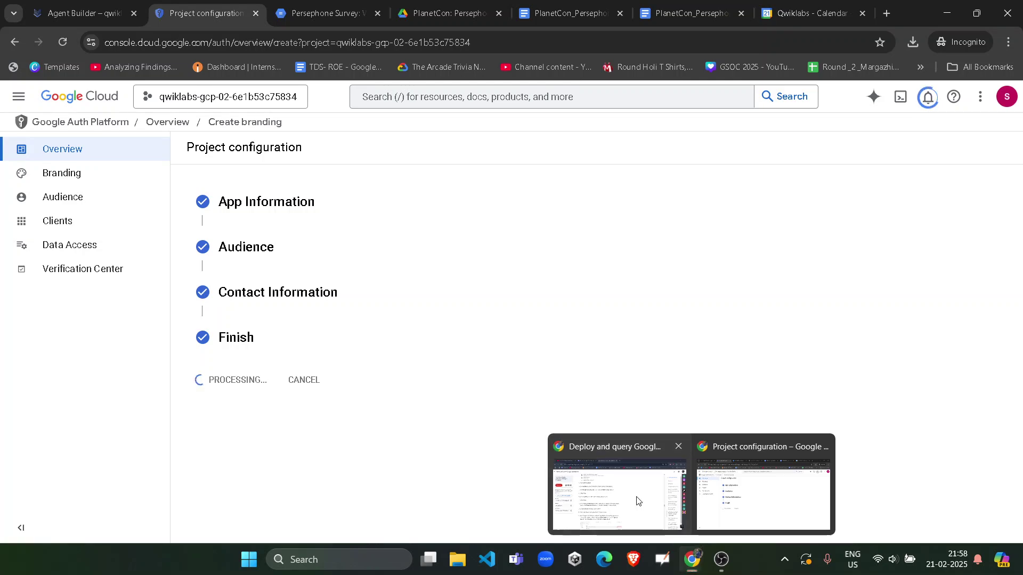
{"action": "left_click", "coordinate": [617, 474]}
{"action": "left_click_drag", "start_coordinate": [260, 381], "coordinate": [345, 382]}
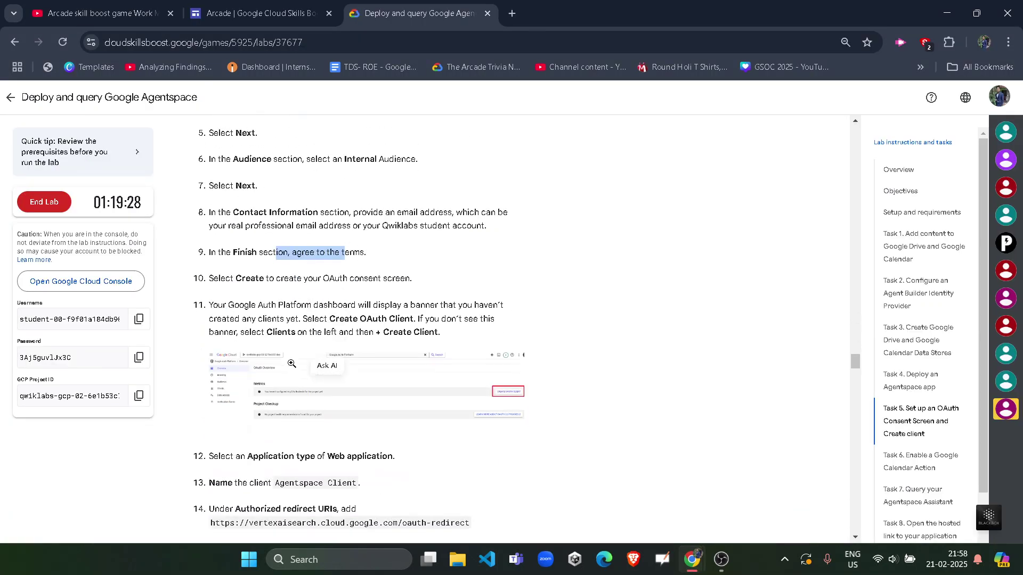
{"action": "scroll", "coordinate": [346, 383], "scroll_direction": "down", "scroll_amount": 3}
{"action": "left_click_drag", "start_coordinate": [250, 275], "coordinate": [400, 276]}
{"action": "scroll", "coordinate": [427, 312], "scroll_direction": "down", "scroll_amount": 3}
{"action": "left_click", "coordinate": [552, 298]}
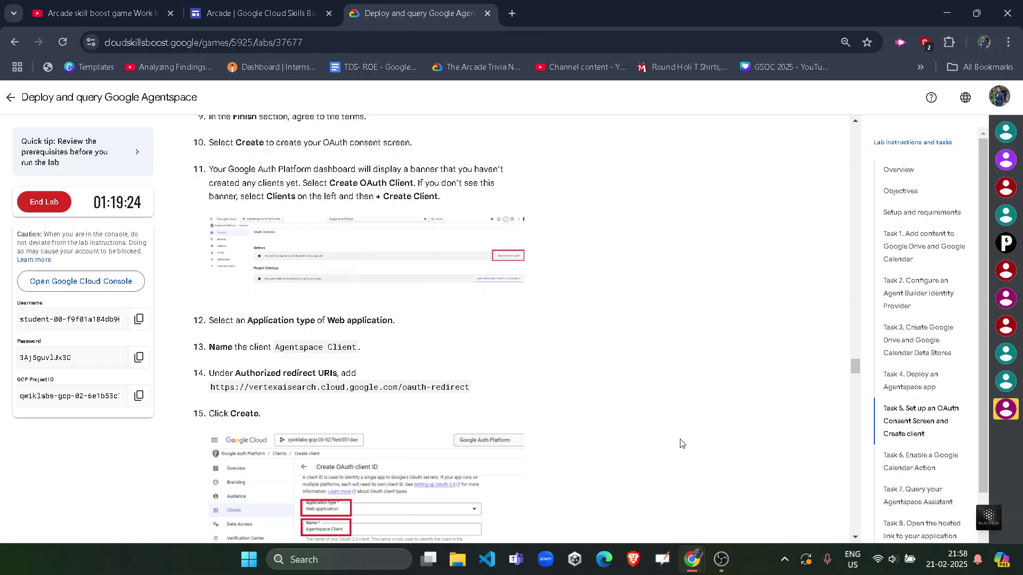
{"action": "mouse_move", "coordinate": [692, 559]}
{"action": "left_click", "coordinate": [754, 515]}
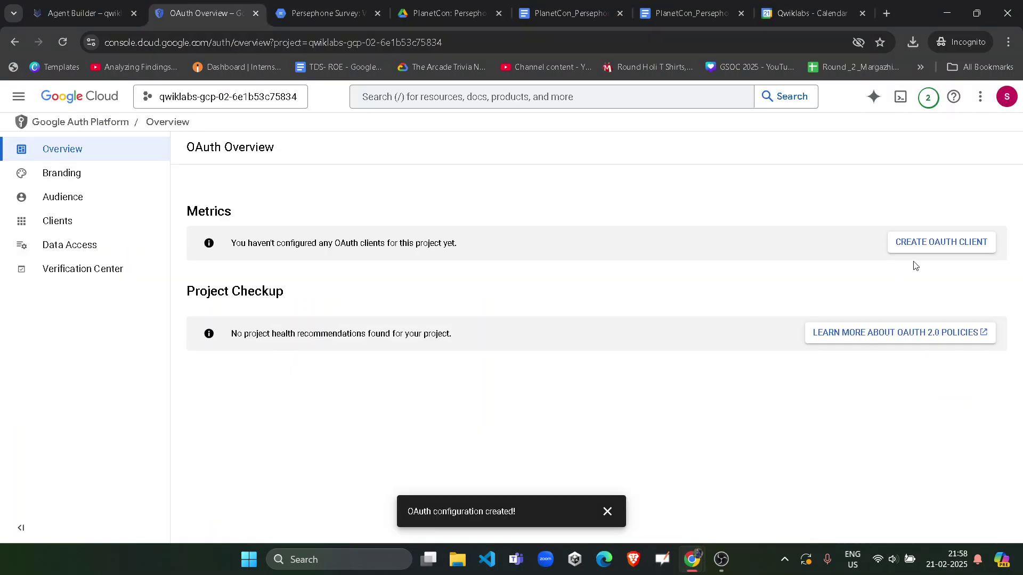
Step: Start a new OAuth client, dismiss the creation notice and set the application type to Web application
{"action": "left_click", "coordinate": [951, 244]}
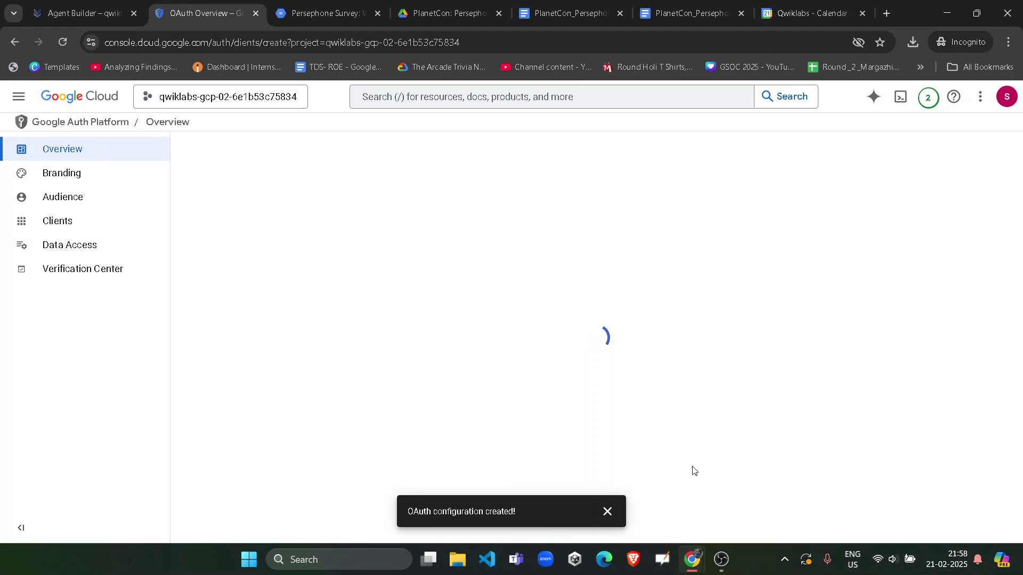
{"action": "left_click", "coordinate": [608, 511]}
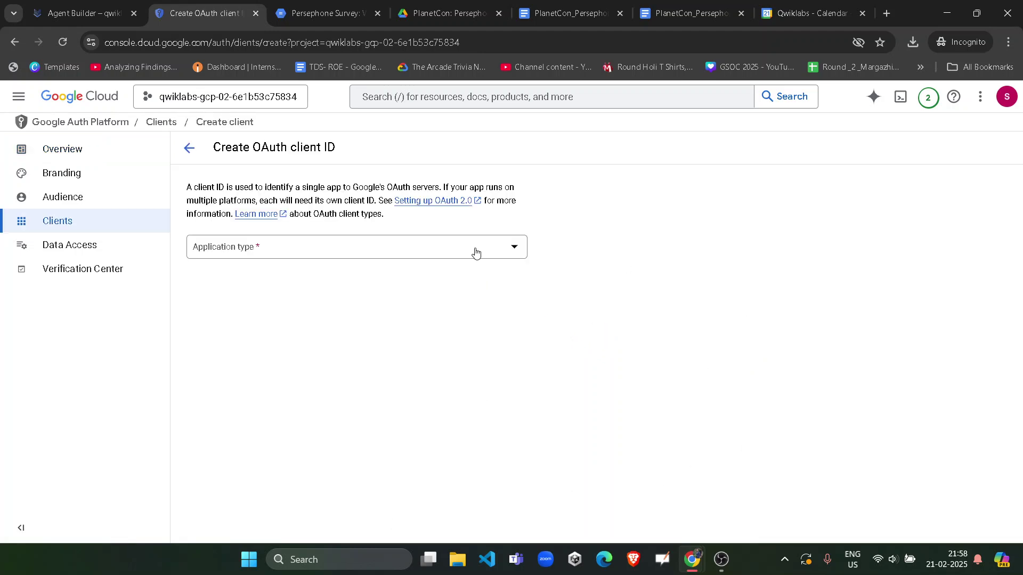
{"action": "left_click", "coordinate": [476, 252]}
{"action": "left_click", "coordinate": [299, 258]}
Step: Replace the default client name with Agentspace Client, copied from step 13 of the lab instructions
{"action": "left_click_drag", "start_coordinate": [241, 286], "coordinate": [146, 296]}
{"action": "key", "text": "BackSpace"}
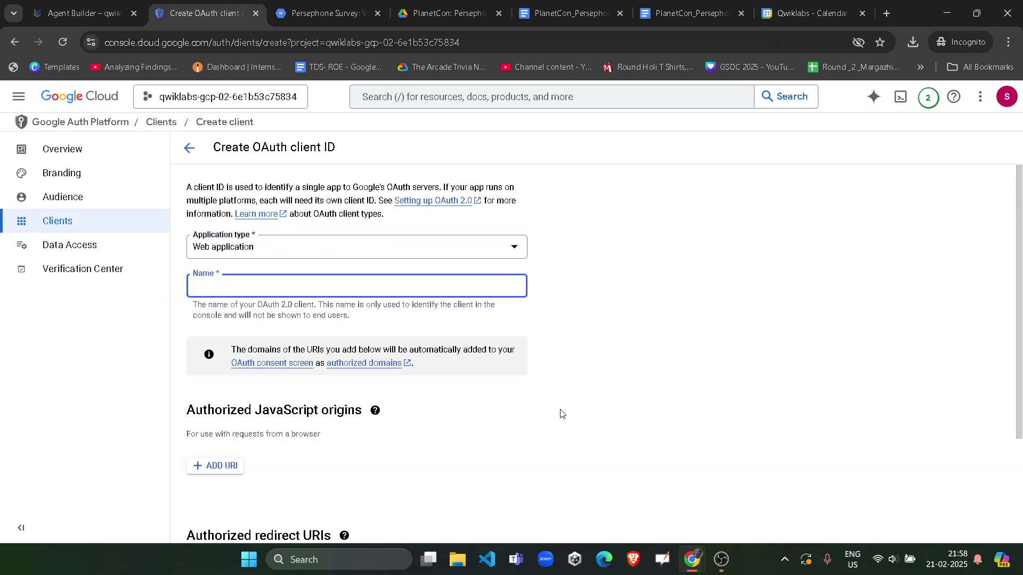
{"action": "left_click", "coordinate": [617, 487]}
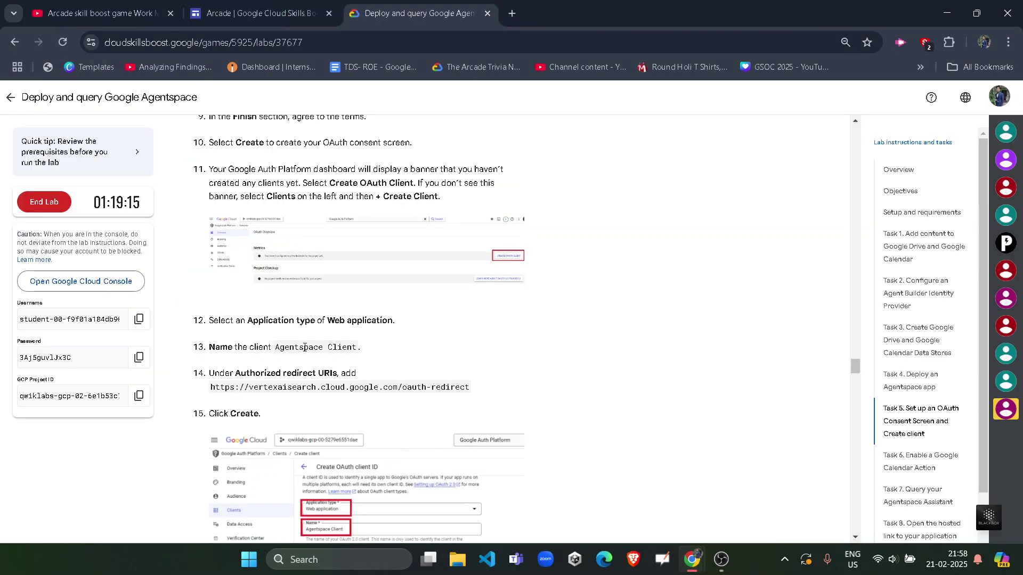
{"action": "left_click_drag", "start_coordinate": [276, 351], "coordinate": [358, 351]}
{"action": "key", "text": "ctrl+c"}
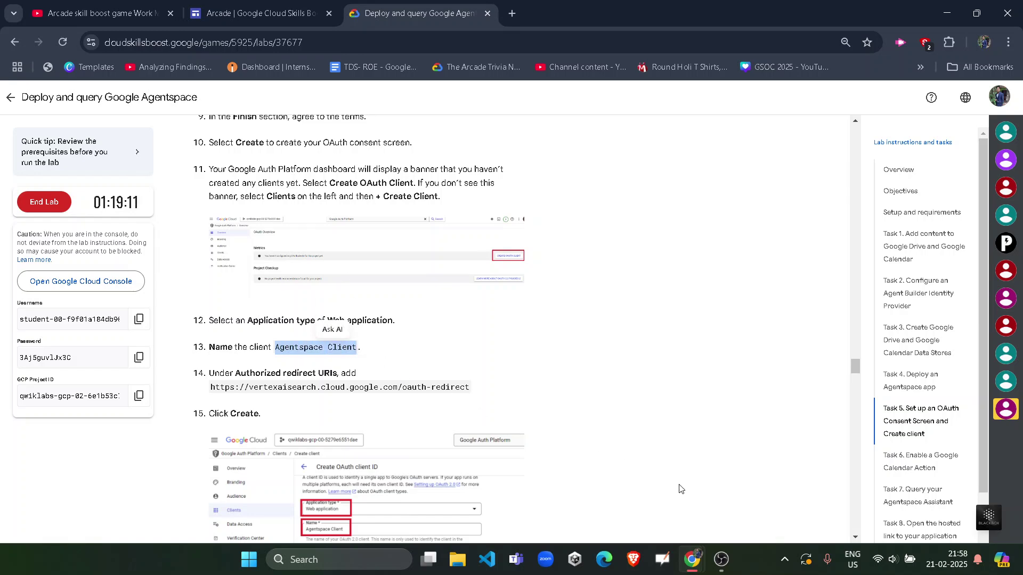
{"action": "left_click", "coordinate": [759, 493]}
{"action": "key", "text": "ctrl+v"}
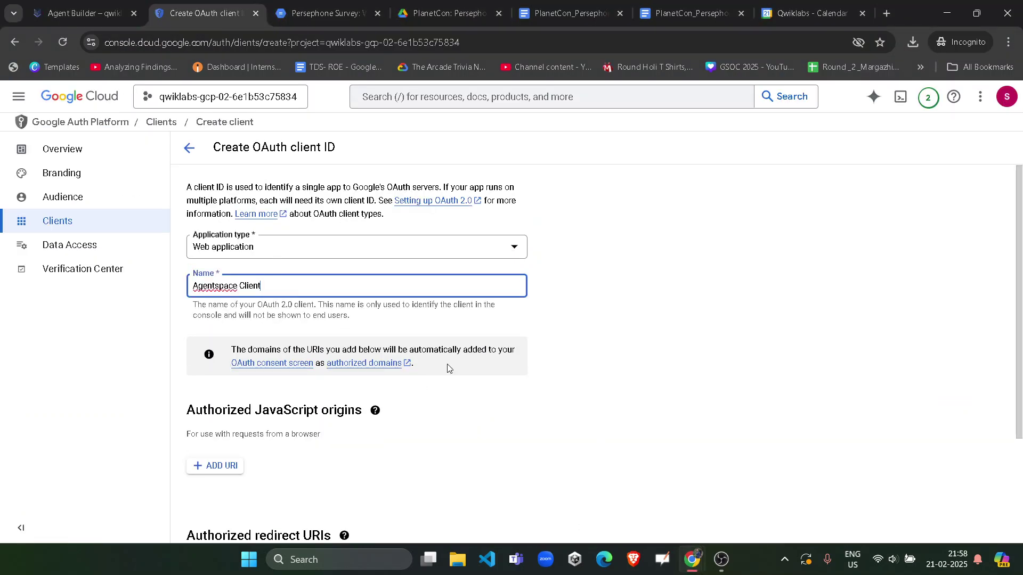
Step: Add an empty entry under the new OAuth client's Authorized redirect URIs
{"action": "scroll", "coordinate": [501, 373], "scroll_direction": "down", "scroll_amount": 3}
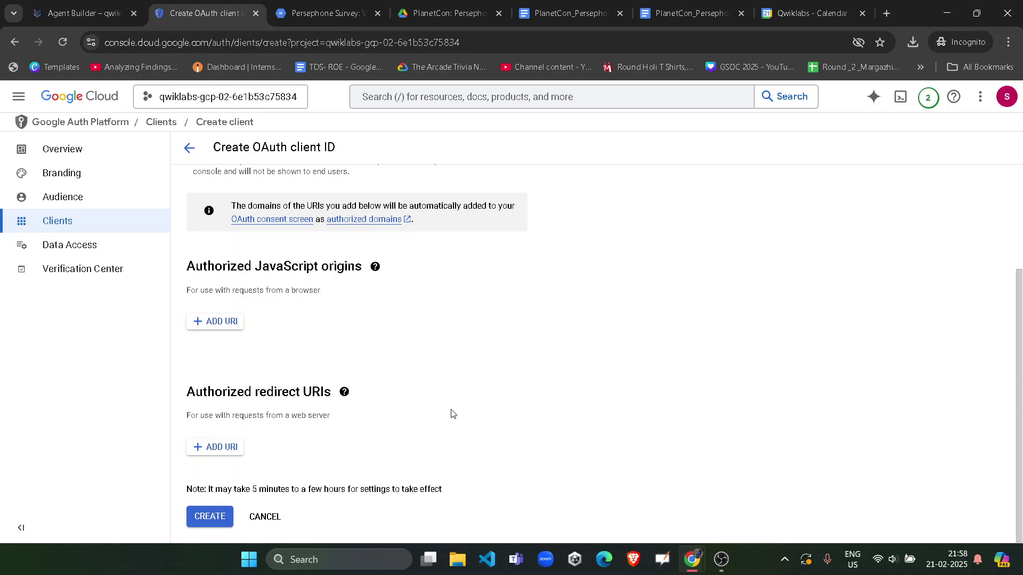
{"action": "left_click_drag", "start_coordinate": [218, 398], "coordinate": [316, 393]}
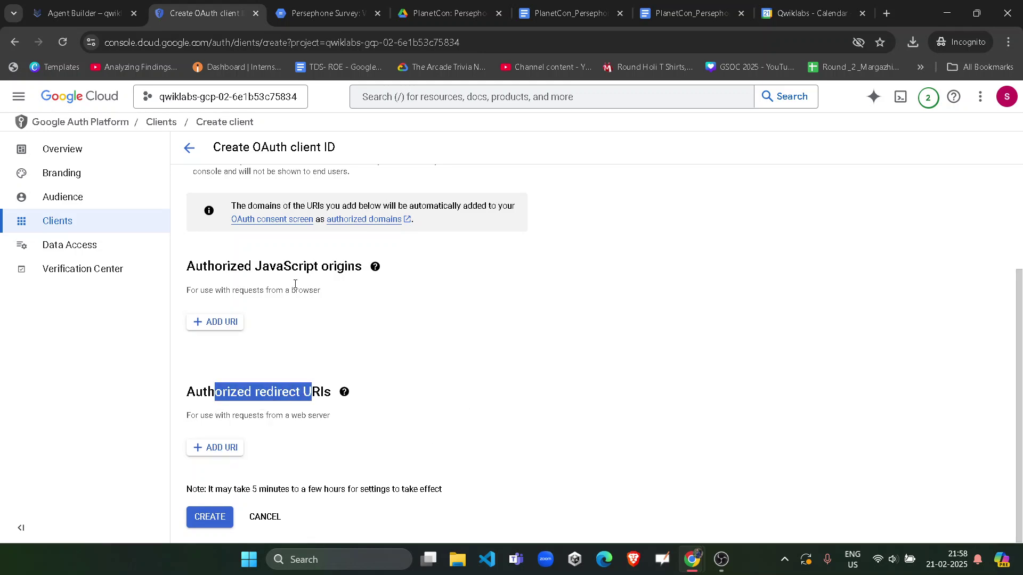
{"action": "left_click_drag", "start_coordinate": [266, 272], "coordinate": [304, 272]}
{"action": "left_click_drag", "start_coordinate": [266, 393], "coordinate": [312, 394]}
{"action": "left_click", "coordinate": [482, 409]}
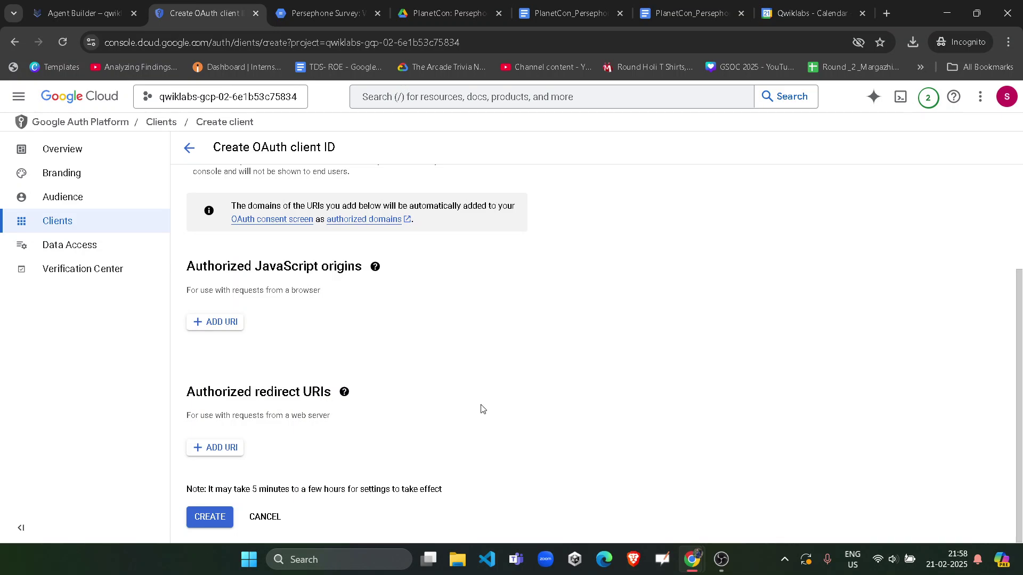
{"action": "left_click", "coordinate": [213, 450]}
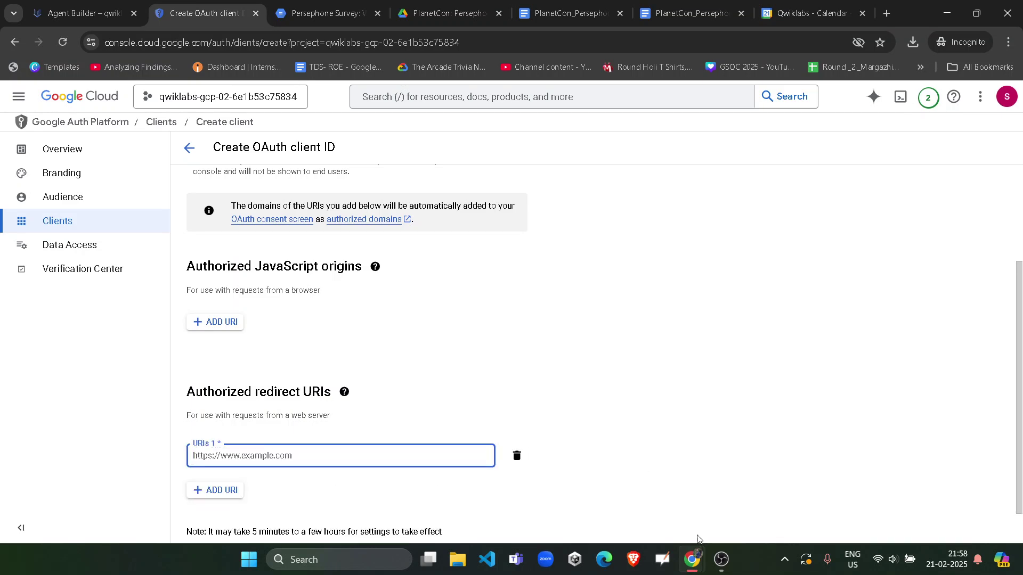
{"action": "left_click", "coordinate": [617, 481]}
{"action": "scroll", "coordinate": [229, 320], "scroll_direction": "down", "scroll_amount": 1}
{"action": "left_click_drag", "start_coordinate": [211, 320], "coordinate": [472, 256]}
{"action": "key", "text": "ctrl+c"}
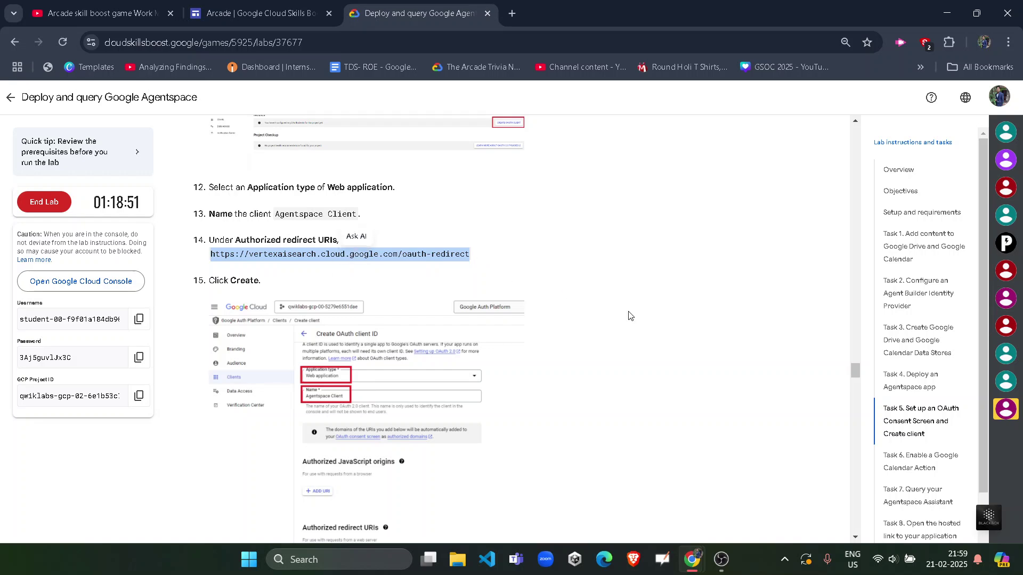
{"action": "mouse_move", "coordinate": [691, 559]}
{"action": "left_click", "coordinate": [772, 491]}
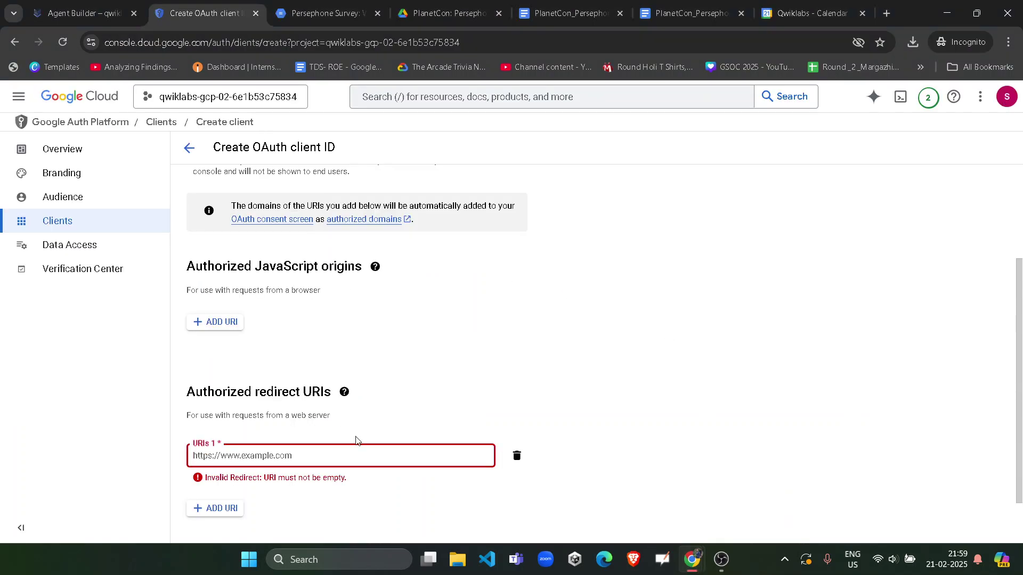
{"action": "key", "text": "ctrl+v"}
{"action": "scroll", "coordinate": [541, 386], "scroll_direction": "down", "scroll_amount": 1}
{"action": "left_click", "coordinate": [191, 520]}
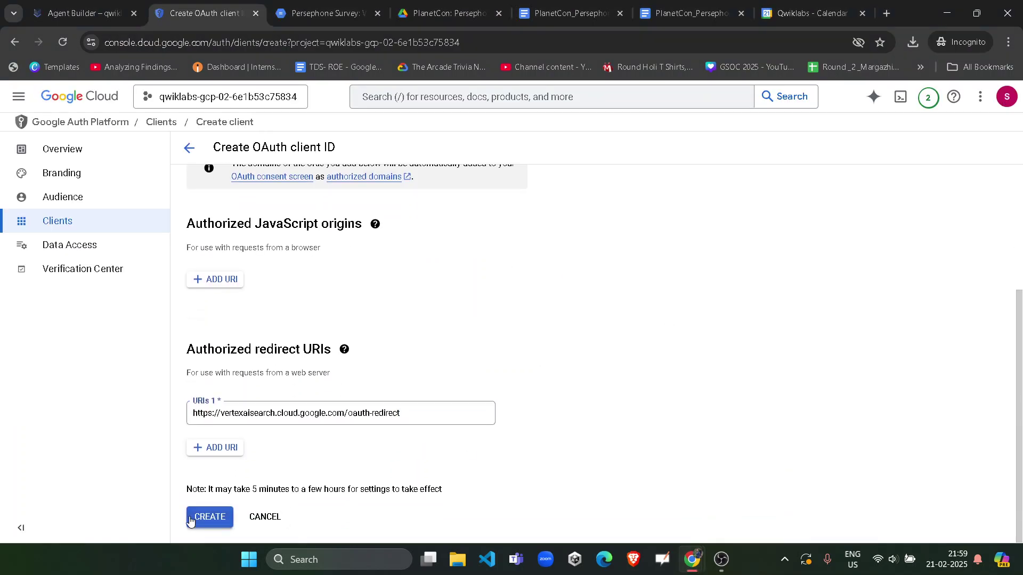
Step: Read step 16 of the lab instructions on obtaining the client ID and secret, and return to the OAuth clients list
{"action": "mouse_move", "coordinate": [692, 560]}
{"action": "left_click", "coordinate": [607, 484]}
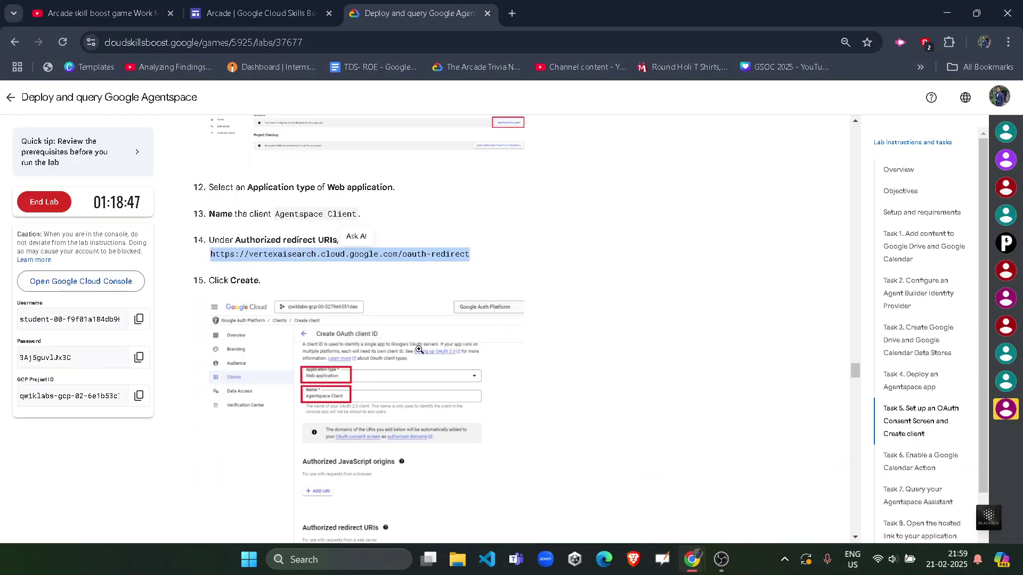
{"action": "scroll", "coordinate": [333, 324], "scroll_direction": "down", "scroll_amount": 7}
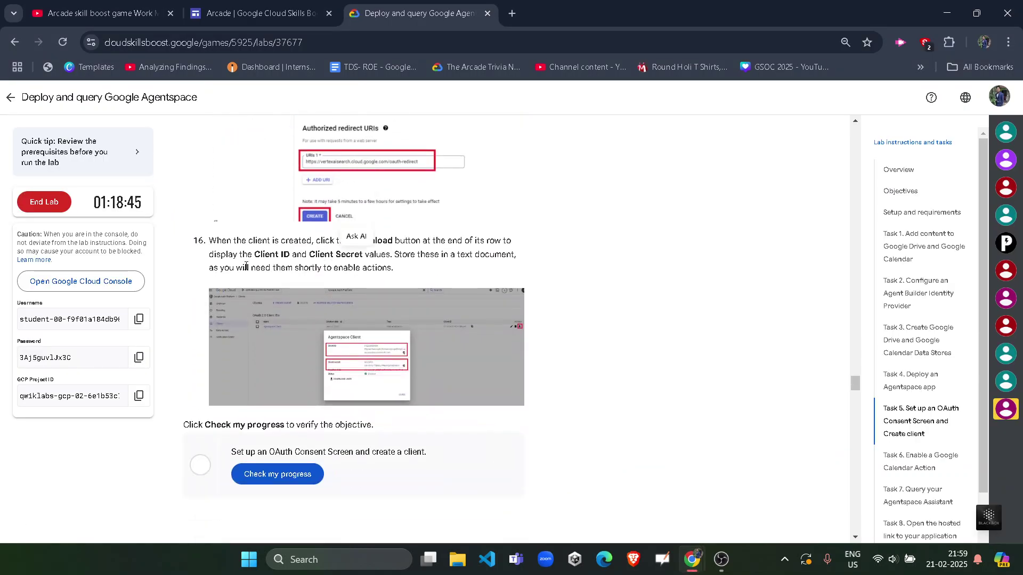
{"action": "scroll", "coordinate": [279, 279], "scroll_direction": "up", "scroll_amount": 3}
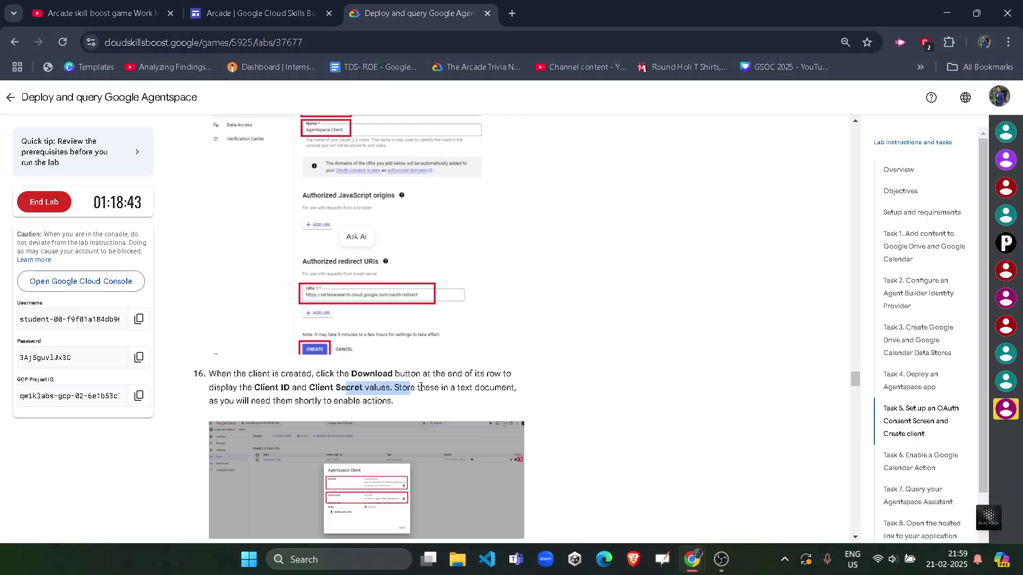
{"action": "double_click", "coordinate": [309, 401]}
{"action": "scroll", "coordinate": [329, 401], "scroll_direction": "up", "scroll_amount": 5}
{"action": "scroll", "coordinate": [329, 401], "scroll_direction": "down", "scroll_amount": 9}
{"action": "mouse_move", "coordinate": [692, 560]}
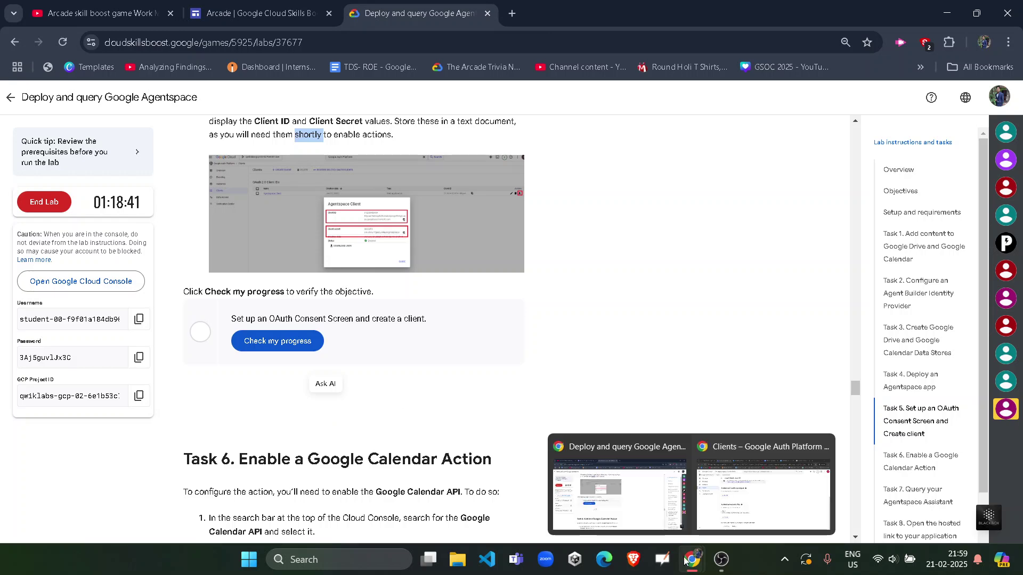
{"action": "left_click", "coordinate": [736, 506]}
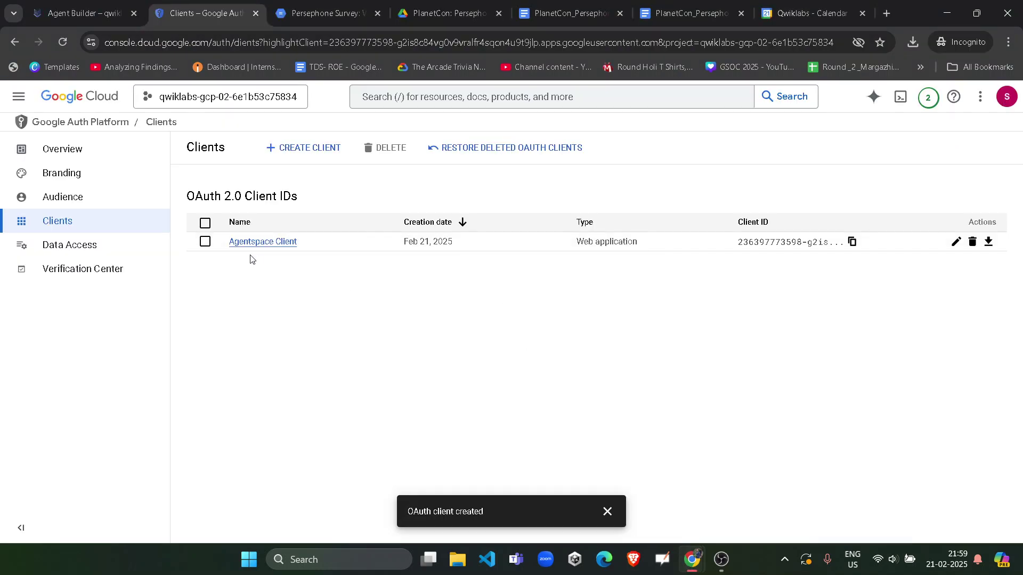
Step: Save the Agentspace Client credentials as a JSON file in Downloads and switch to the Agent Builder page
{"action": "left_click", "coordinate": [988, 244]}
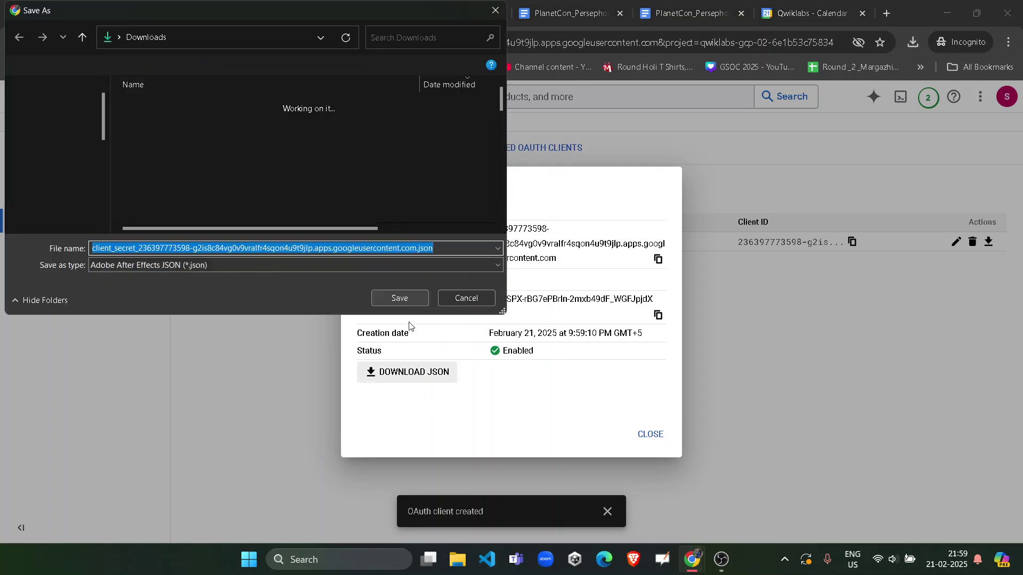
{"action": "left_click", "coordinate": [403, 297]}
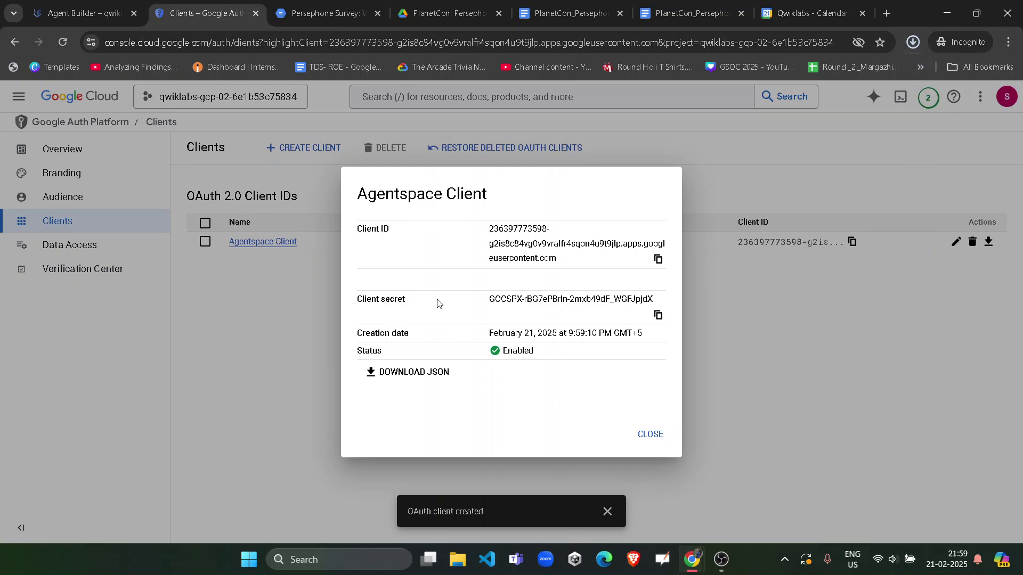
{"action": "left_click", "coordinate": [79, 6]}
{"action": "left_click", "coordinate": [202, 13]}
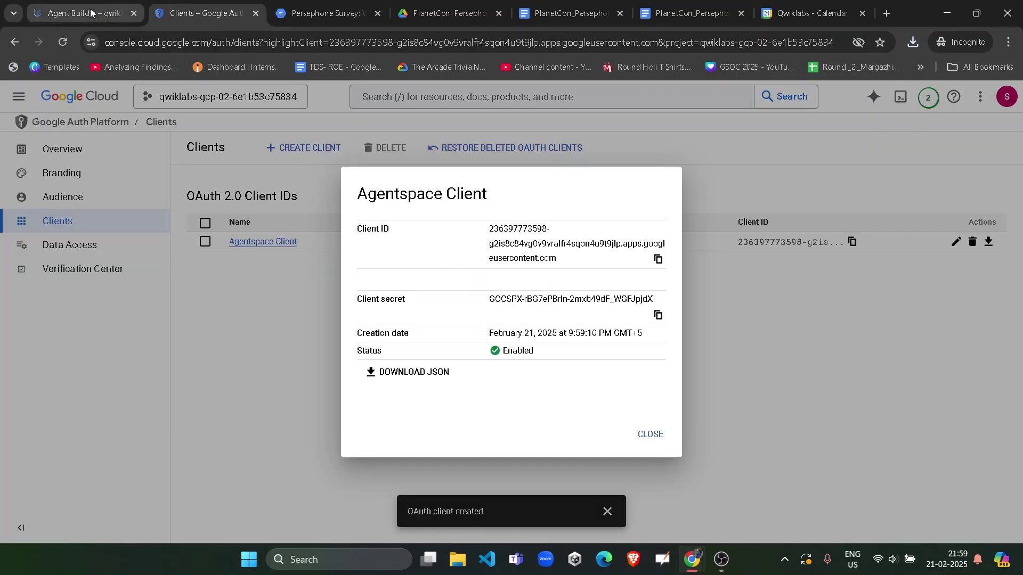
{"action": "left_click", "coordinate": [80, 12]}
{"action": "left_click", "coordinate": [202, 13]}
{"action": "left_click", "coordinate": [125, 4]}
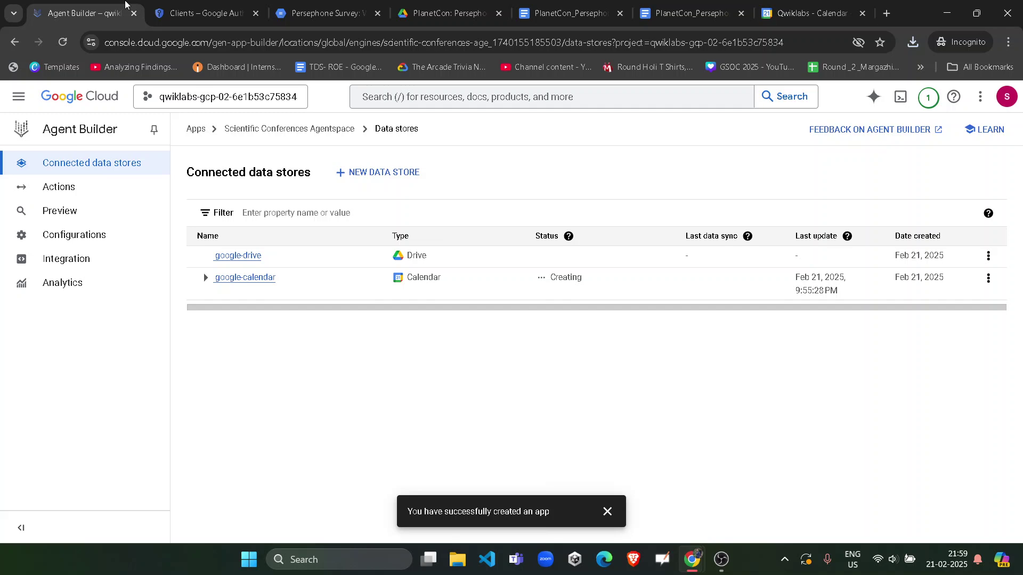
Step: Check the lab progress for the objective Set up an OAuth Consent Screen and create a client
{"action": "mouse_move", "coordinate": [691, 559]}
{"action": "left_click", "coordinate": [618, 480]}
{"action": "left_click", "coordinate": [303, 344]}
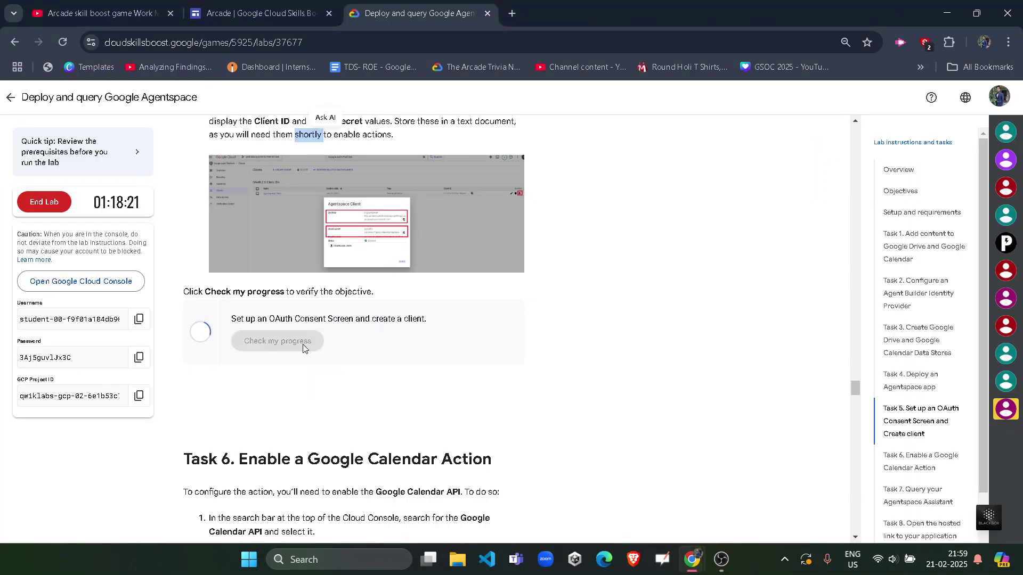
{"action": "left_click", "coordinate": [286, 372]}
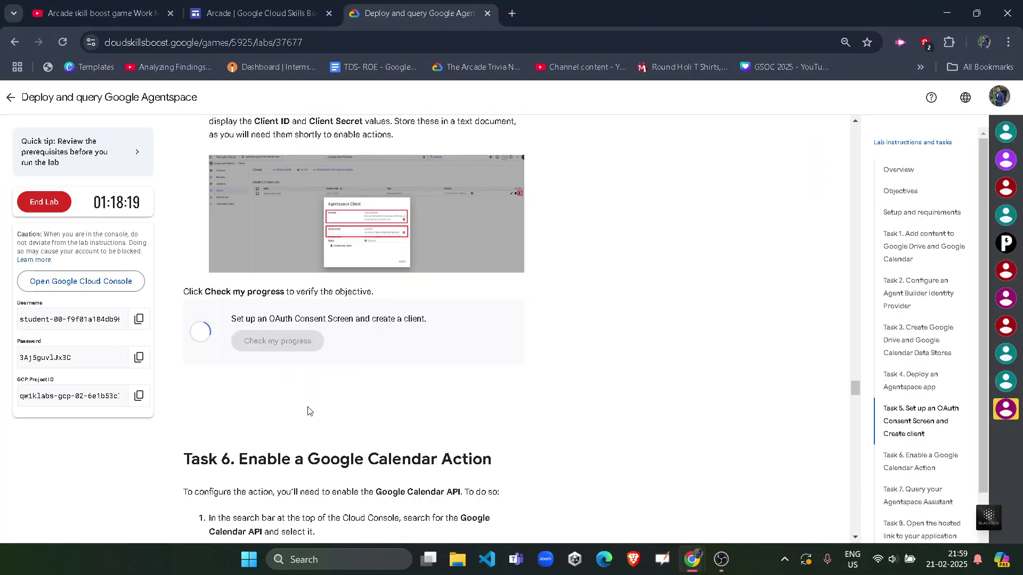
Step: Search the console for Google Calendar API, copied from Task 6 of the lab, and open its product page in a new tab
{"action": "scroll", "coordinate": [308, 411], "scroll_direction": "down", "scroll_amount": 3}
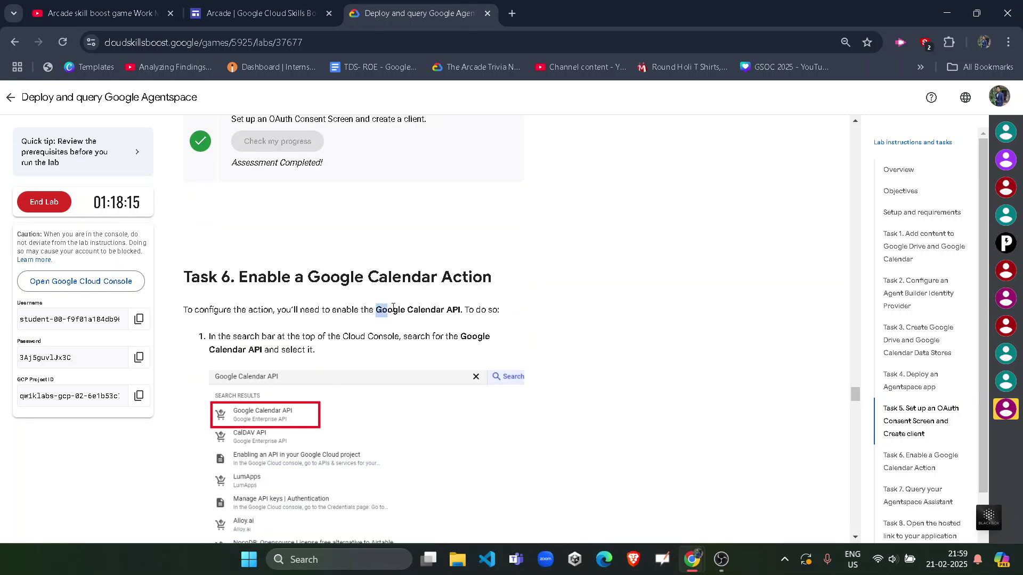
{"action": "left_click_drag", "start_coordinate": [394, 307], "coordinate": [462, 310]}
{"action": "key", "text": "ctrl+c"}
{"action": "mouse_move", "coordinate": [692, 559]}
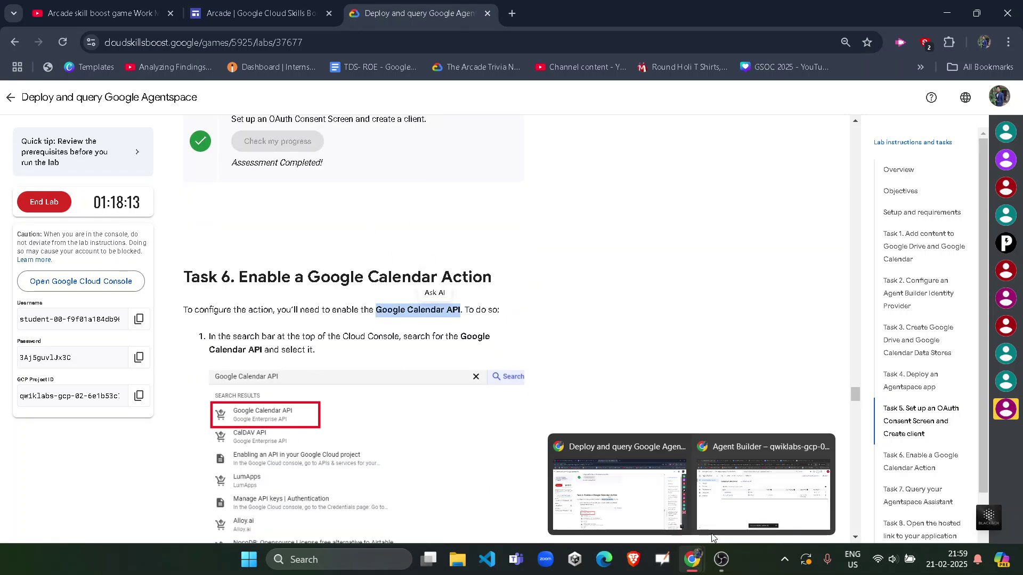
{"action": "left_click", "coordinate": [714, 530]}
{"action": "left_click", "coordinate": [498, 98]}
{"action": "key", "text": "ctrl+v"}
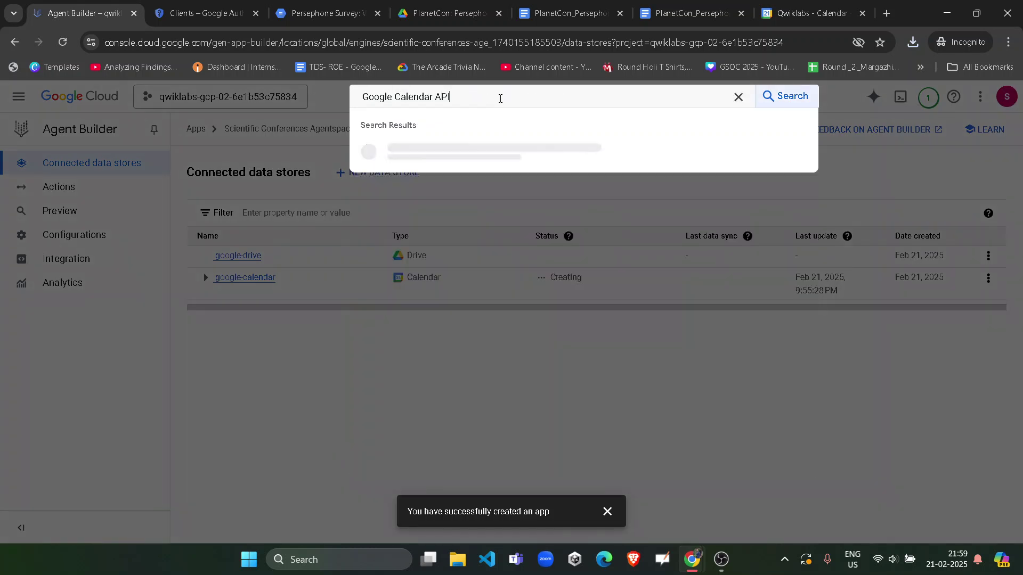
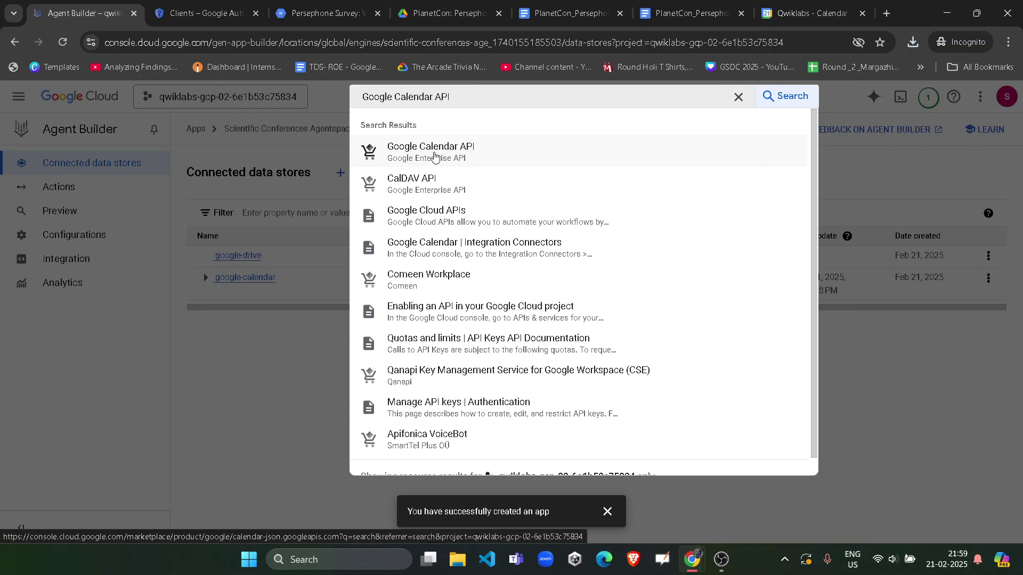
{"action": "left_click", "coordinate": [434, 155], "text": "ctrl"}
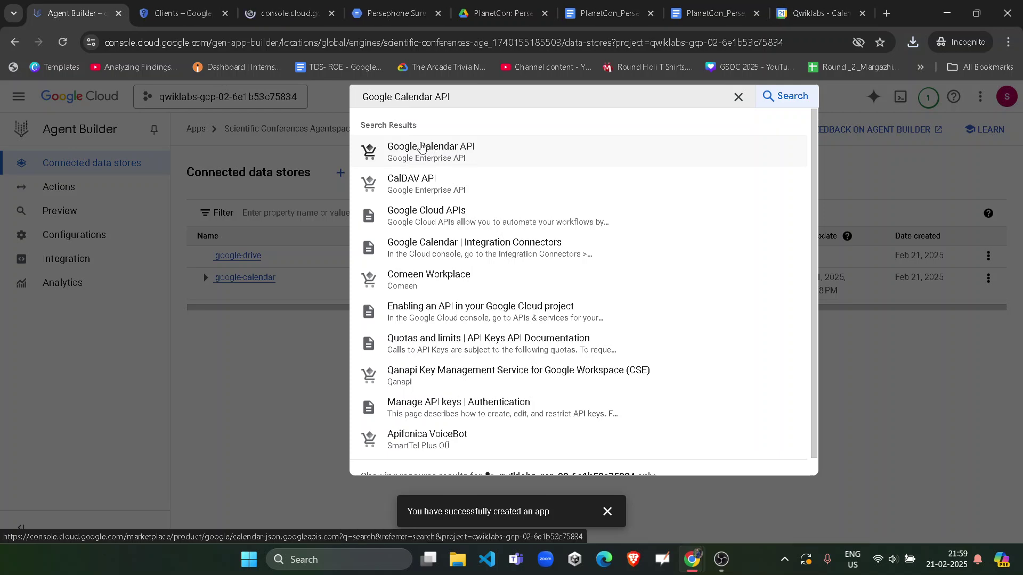
{"action": "left_click", "coordinate": [272, 12]}
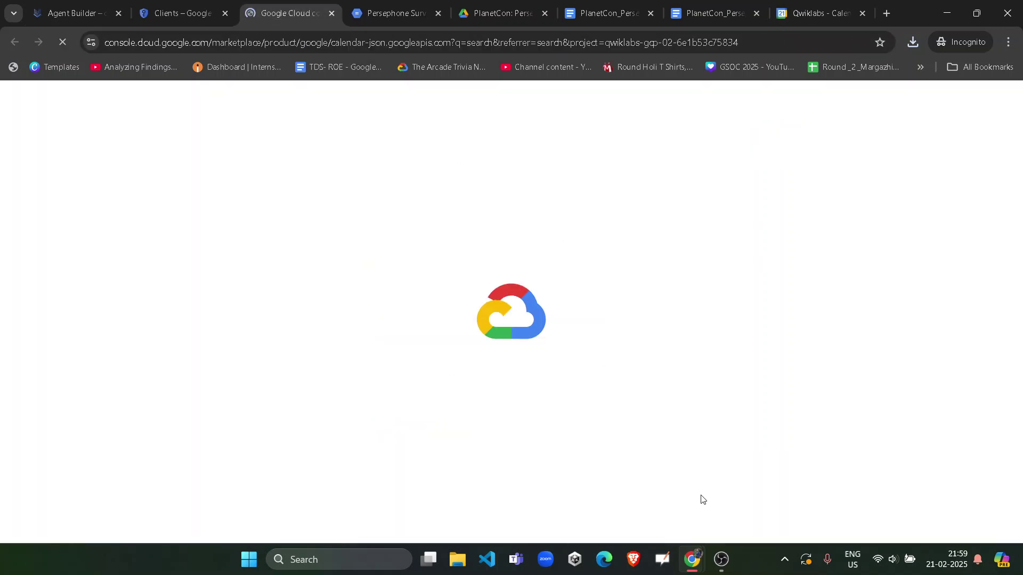
Step: Read steps 2 to 7 of Task 6 and check whether the Google Calendar API is enabled for the project
{"action": "mouse_move", "coordinate": [695, 557]}
{"action": "left_click", "coordinate": [580, 455]}
{"action": "scroll", "coordinate": [349, 333], "scroll_direction": "down", "scroll_amount": 8}
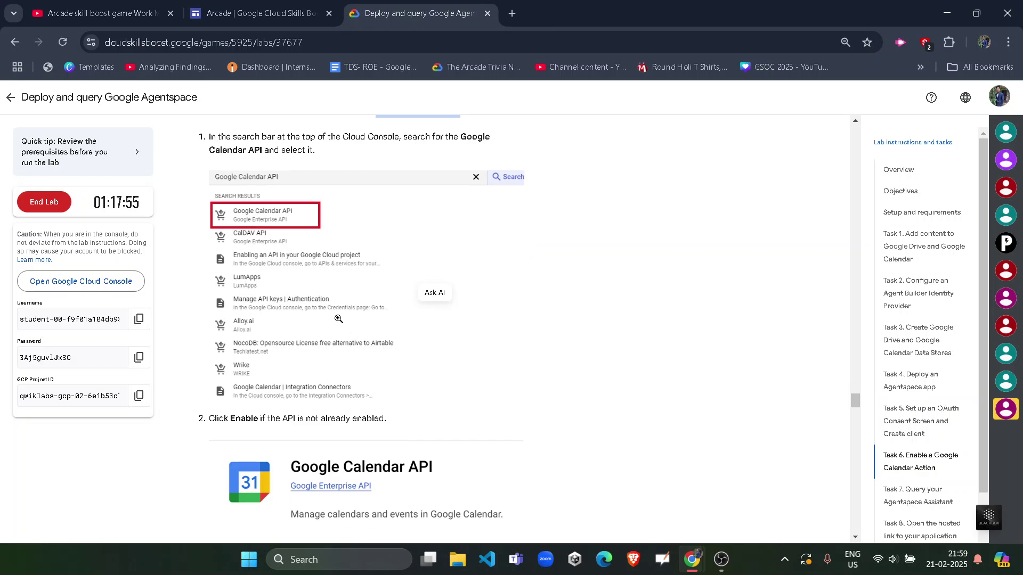
{"action": "double_click", "coordinate": [244, 219]}
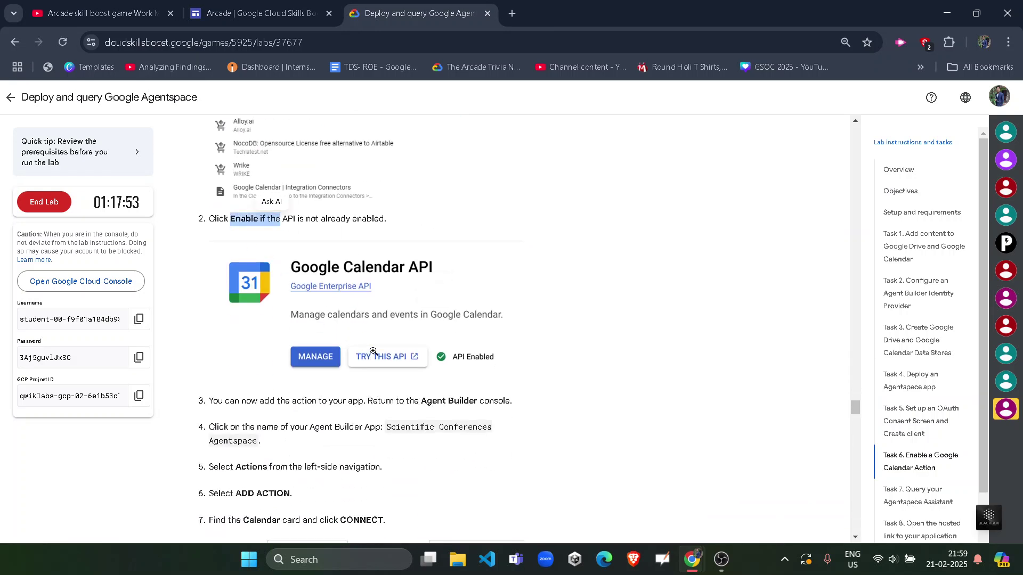
{"action": "scroll", "coordinate": [539, 297], "scroll_direction": "down", "scroll_amount": 4}
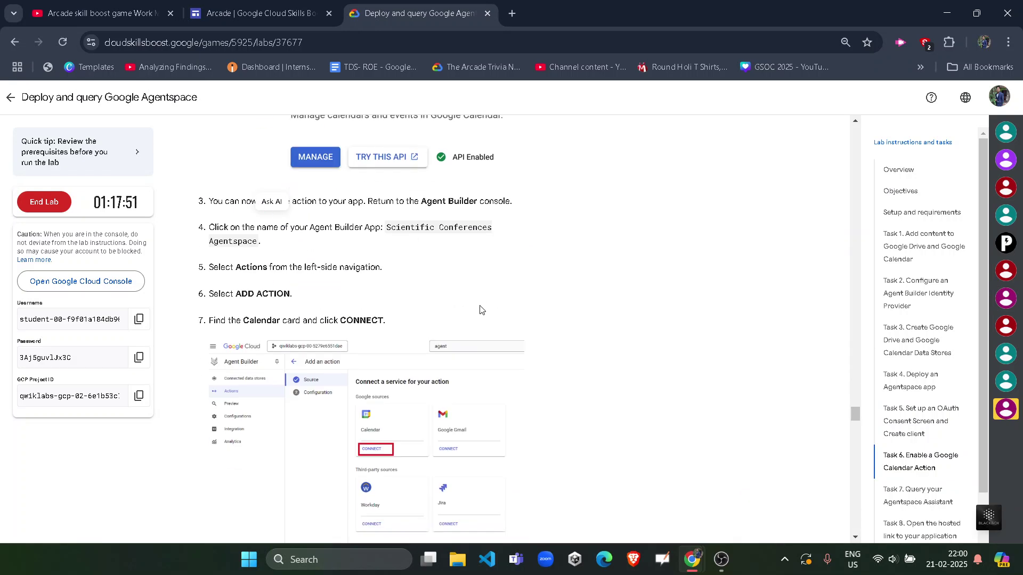
{"action": "left_click", "coordinate": [763, 497]}
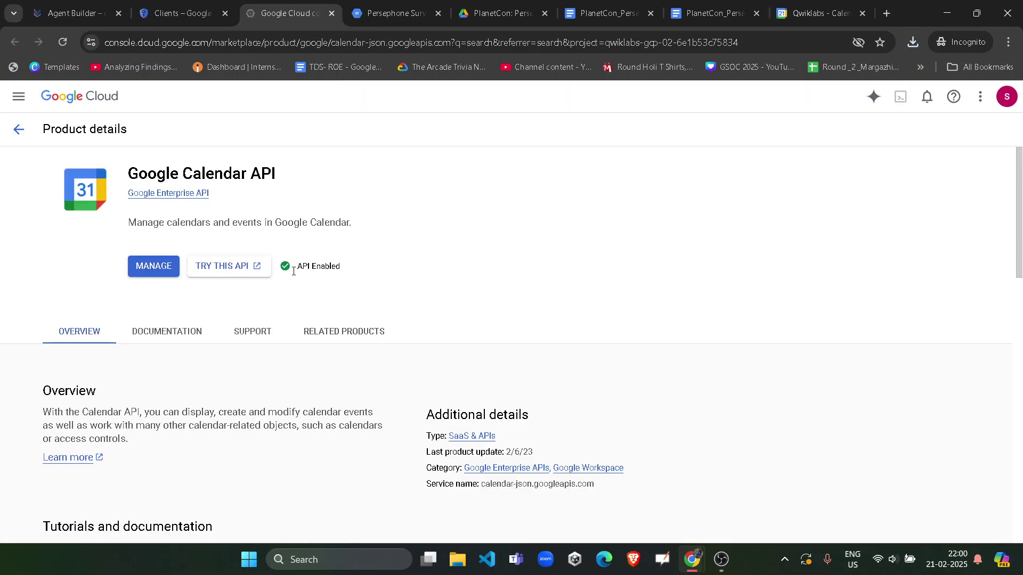
{"action": "left_click_drag", "start_coordinate": [294, 268], "coordinate": [354, 269]}
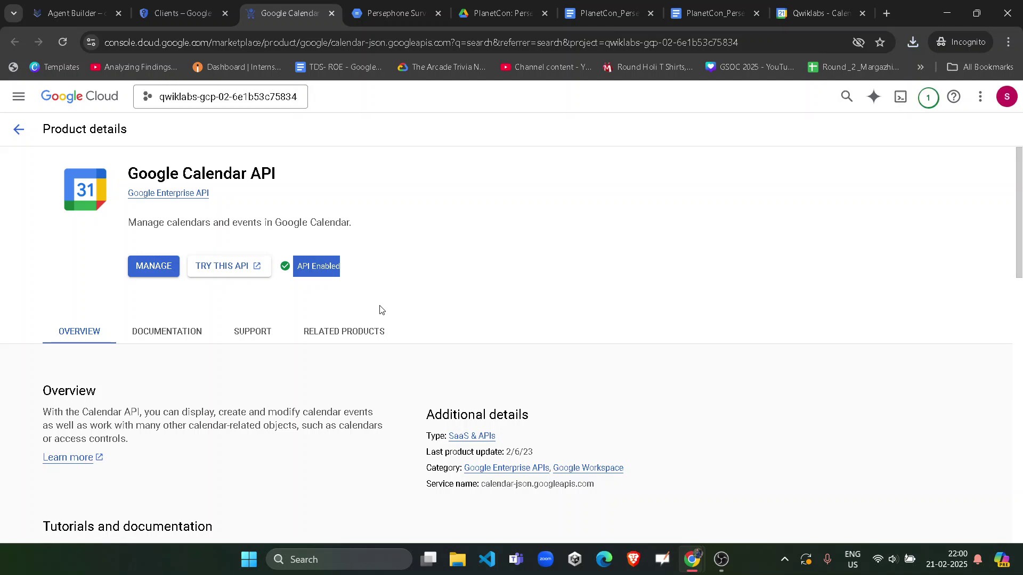
{"action": "left_click", "coordinate": [316, 281]}
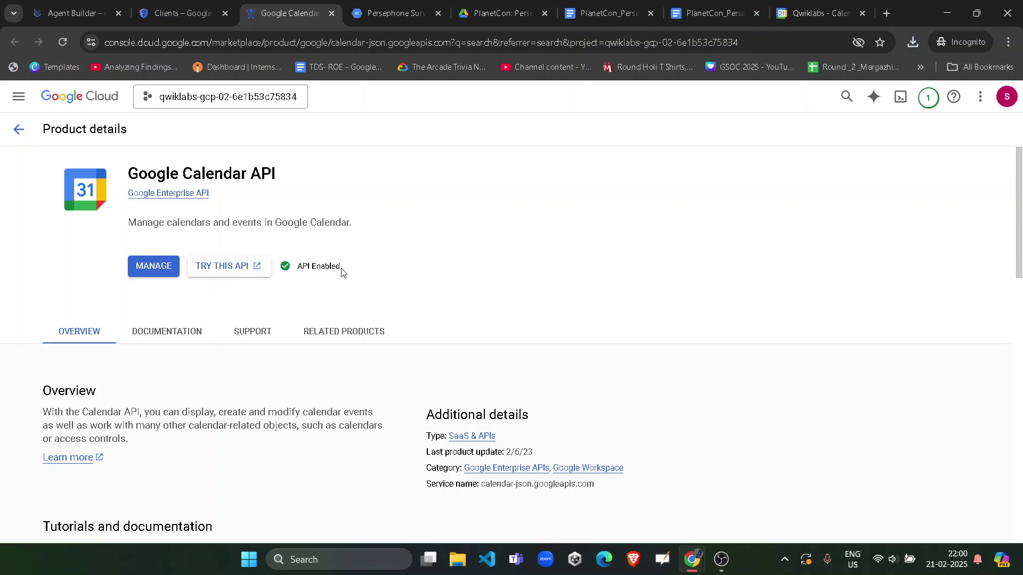
Step: Reread the lab steps on adding an action to Scientific Conferences Agentspace and return to the Agent Builder page
{"action": "left_click", "coordinate": [692, 560]}
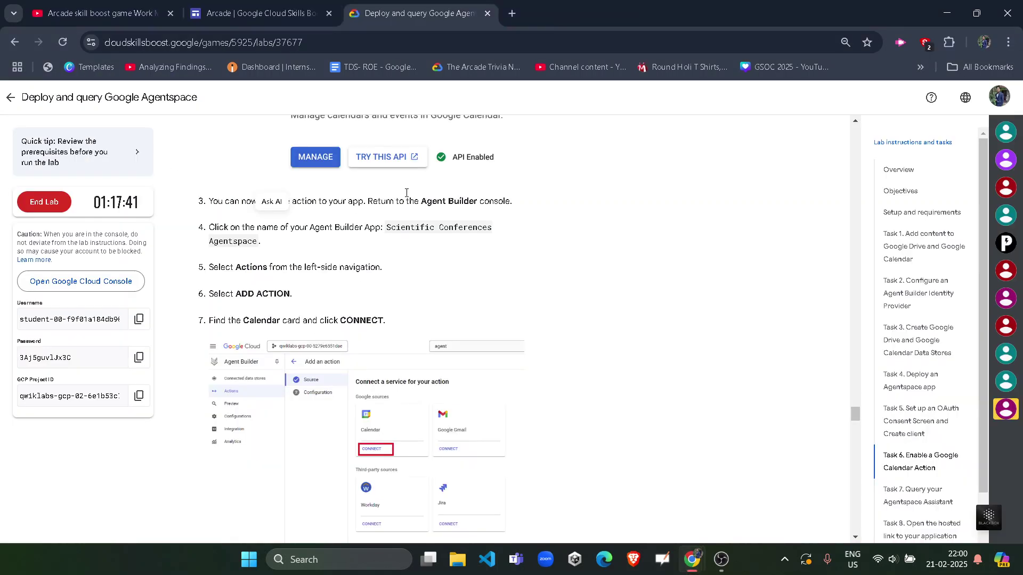
{"action": "left_click_drag", "start_coordinate": [420, 202], "coordinate": [476, 201]}
{"action": "left_click", "coordinate": [323, 249]}
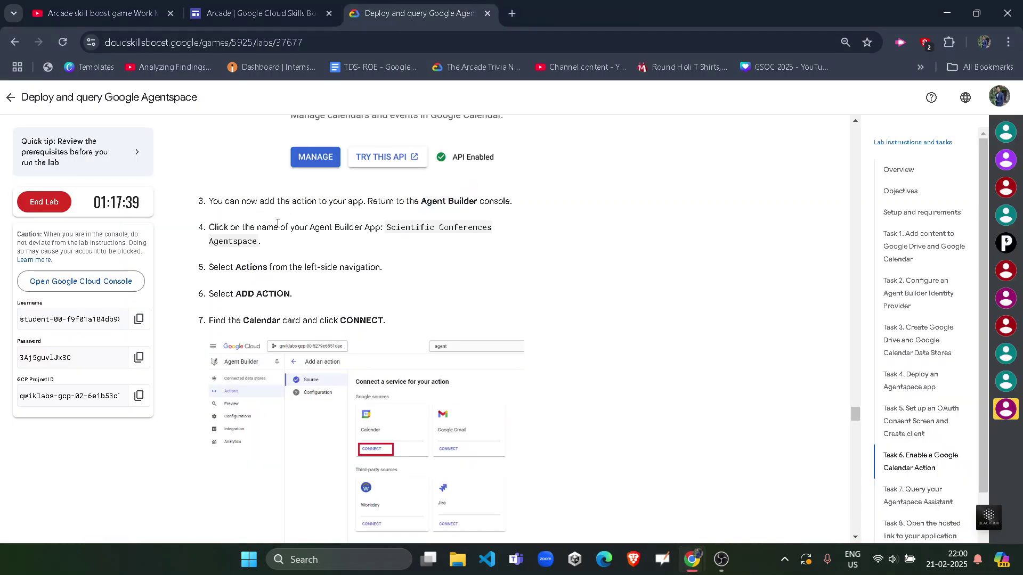
{"action": "left_click_drag", "start_coordinate": [262, 229], "coordinate": [334, 229]}
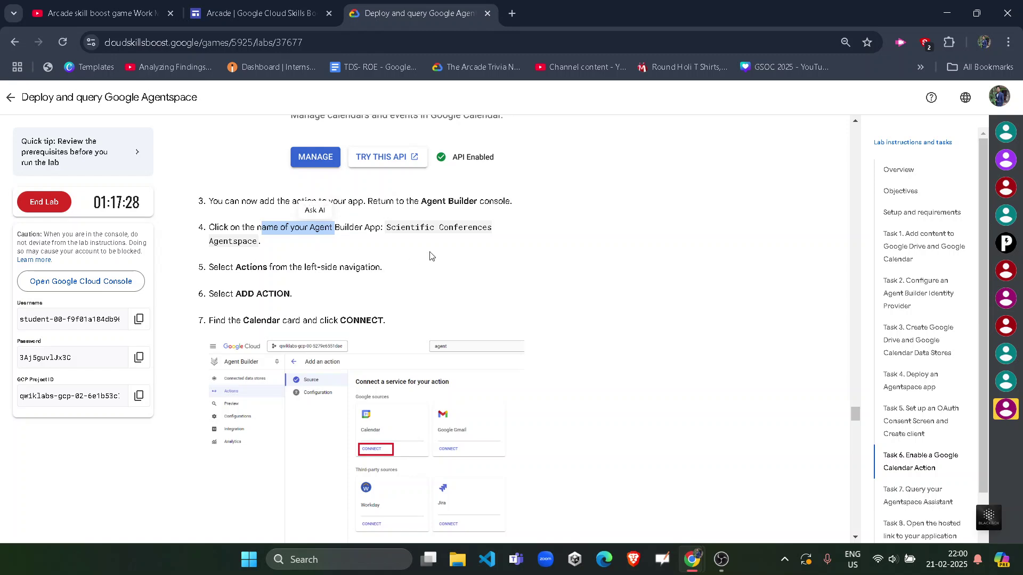
{"action": "left_click", "coordinate": [525, 332]}
{"action": "mouse_move", "coordinate": [691, 560]}
{"action": "left_click", "coordinate": [713, 501]}
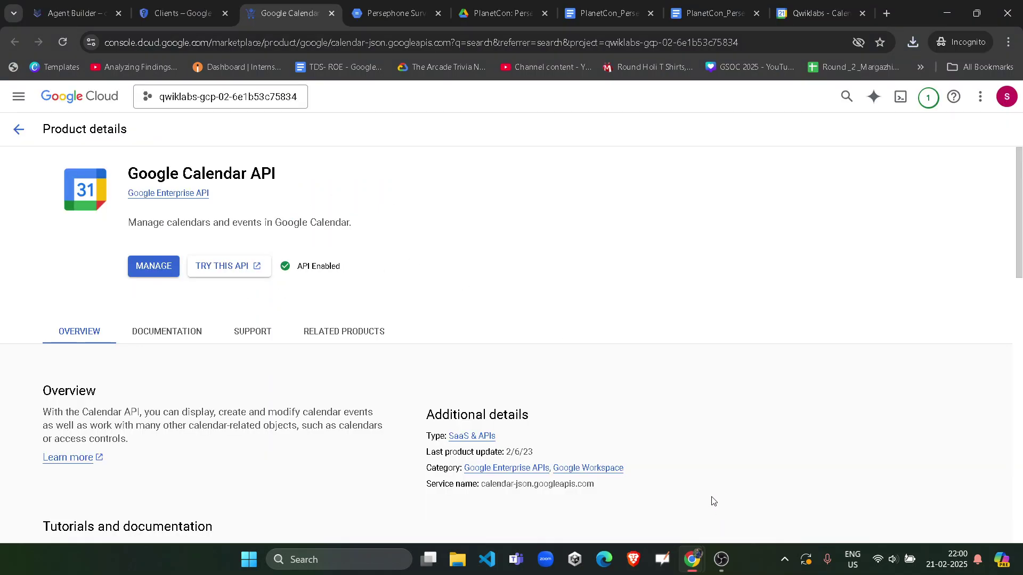
{"action": "left_click", "coordinate": [75, 11]}
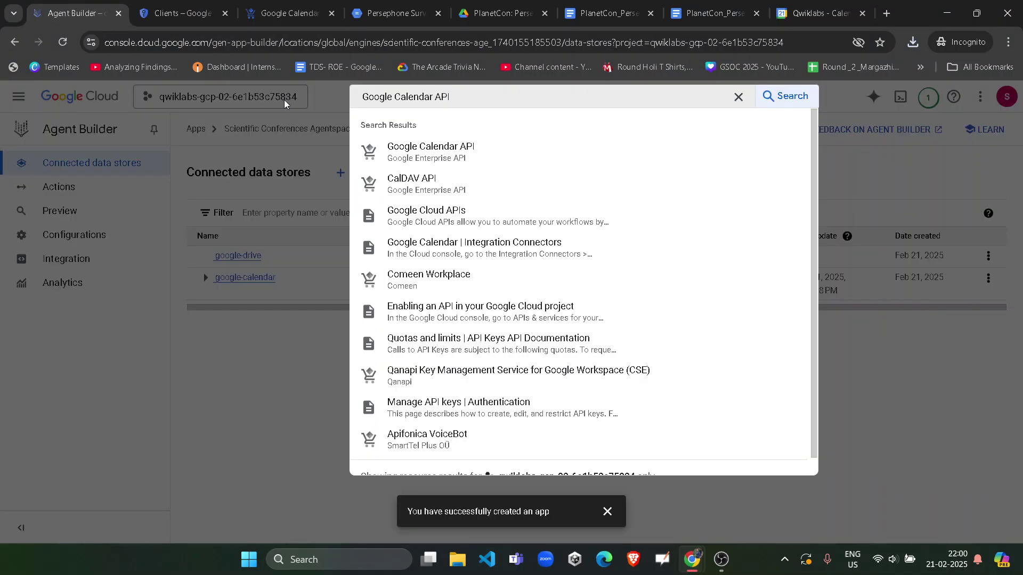
Step: Dismiss the Google Calendar API search results and open the Actions page of Scientific Conferences Agentspace
{"action": "left_click", "coordinate": [739, 97]}
{"action": "left_click", "coordinate": [863, 368]}
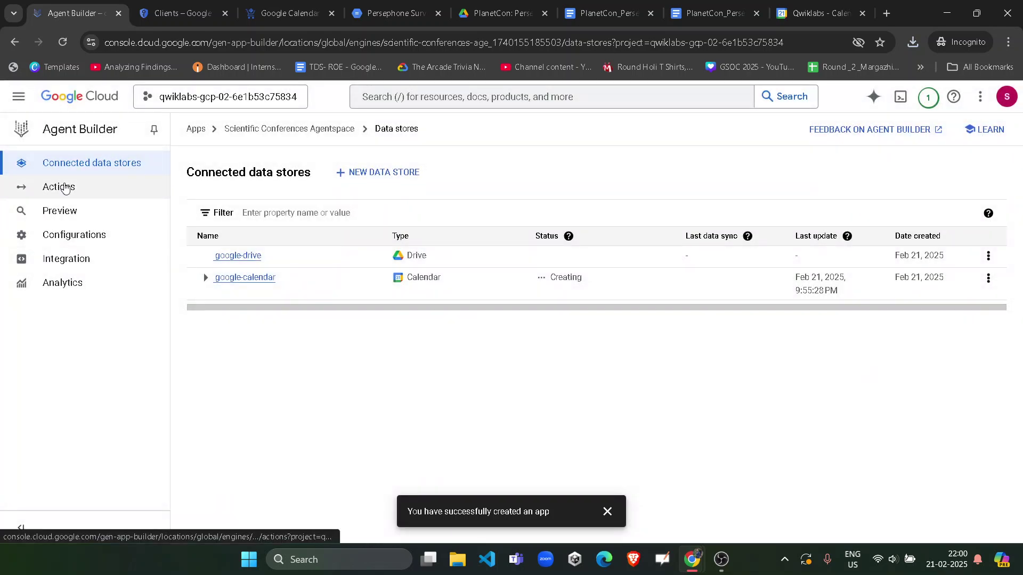
{"action": "left_click", "coordinate": [64, 188]}
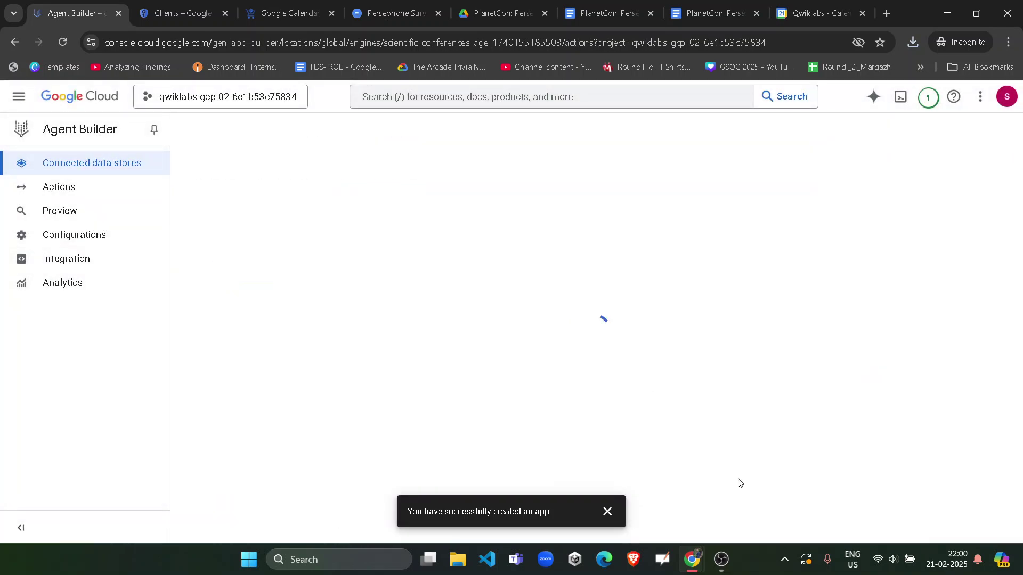
Step: Read Task 6 steps 3 to 6 of the lab on adding the action, then return to Agent Builder
{"action": "mouse_move", "coordinate": [693, 544]}
{"action": "left_click", "coordinate": [618, 493]}
{"action": "scroll", "coordinate": [439, 333], "scroll_direction": "up", "scroll_amount": 3}
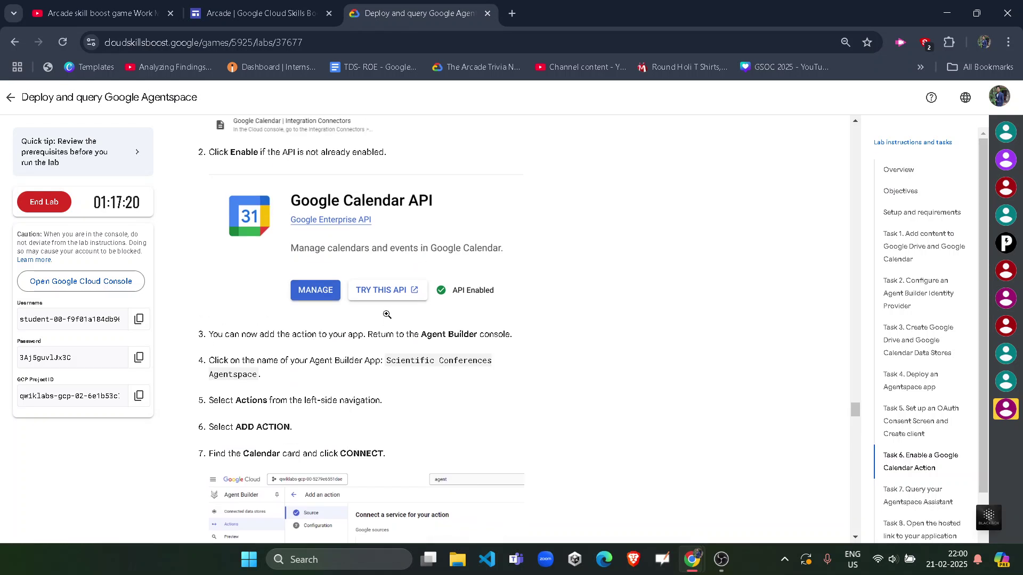
{"action": "left_click_drag", "start_coordinate": [440, 333], "coordinate": [209, 335]}
{"action": "left_click_drag", "start_coordinate": [281, 362], "coordinate": [383, 416]}
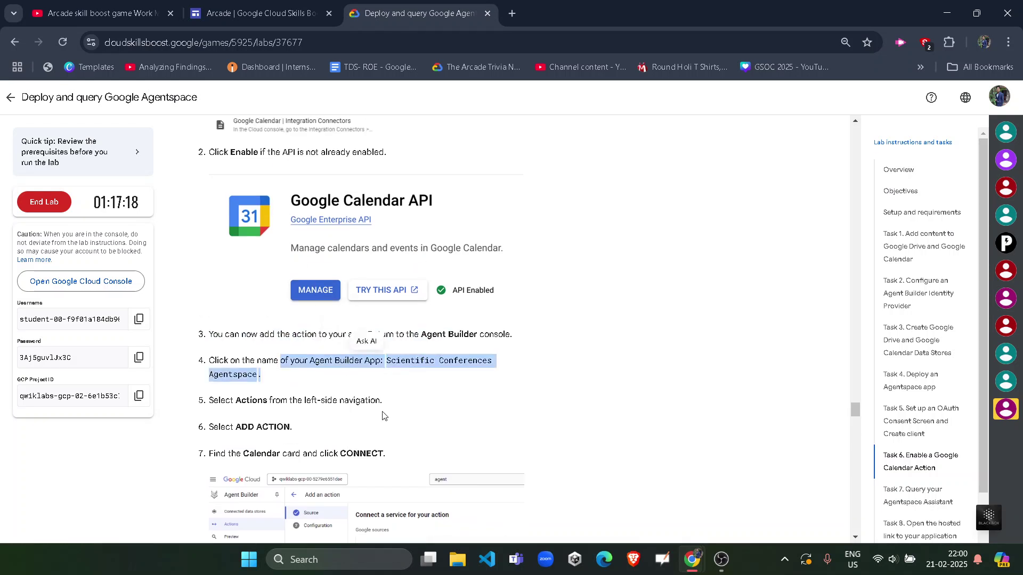
{"action": "left_click", "coordinate": [254, 338]}
{"action": "left_click_drag", "start_coordinate": [255, 338], "coordinate": [355, 337]}
{"action": "left_click_drag", "start_coordinate": [419, 336], "coordinate": [483, 337]}
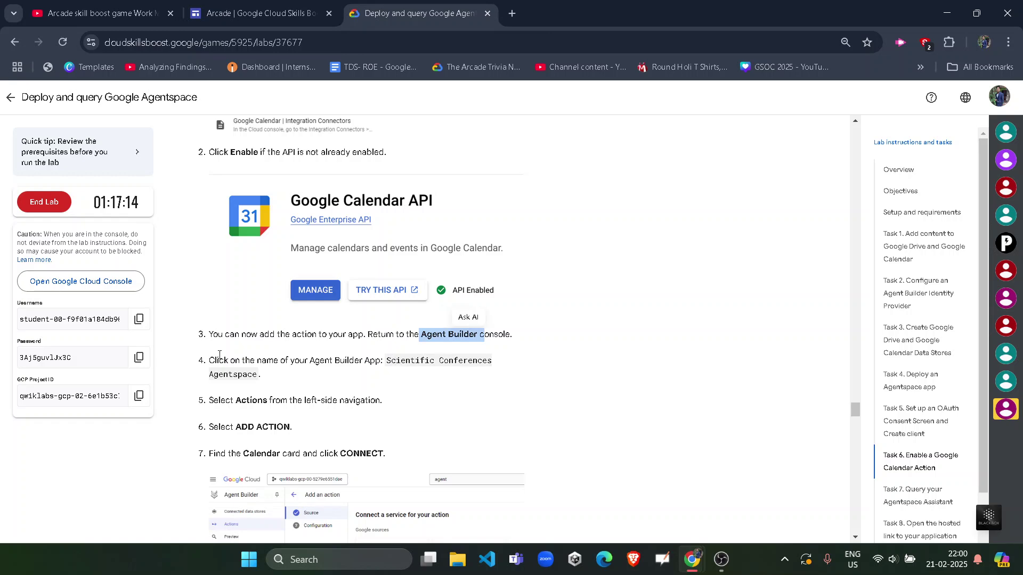
{"action": "left_click_drag", "start_coordinate": [209, 358], "coordinate": [403, 362]}
{"action": "left_click", "coordinate": [484, 427]}
{"action": "left_click", "coordinate": [696, 558]}
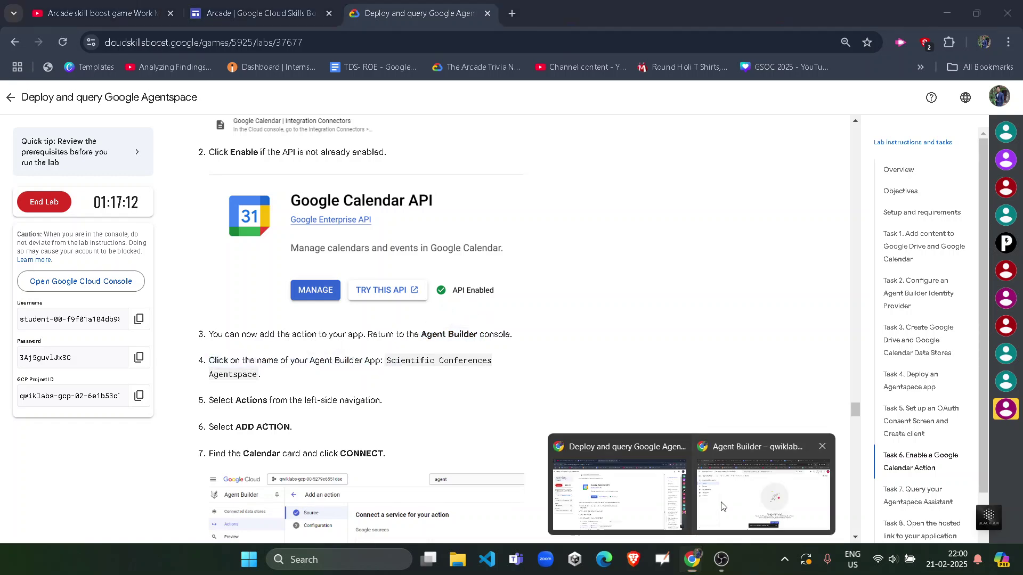
{"action": "left_click", "coordinate": [722, 506]}
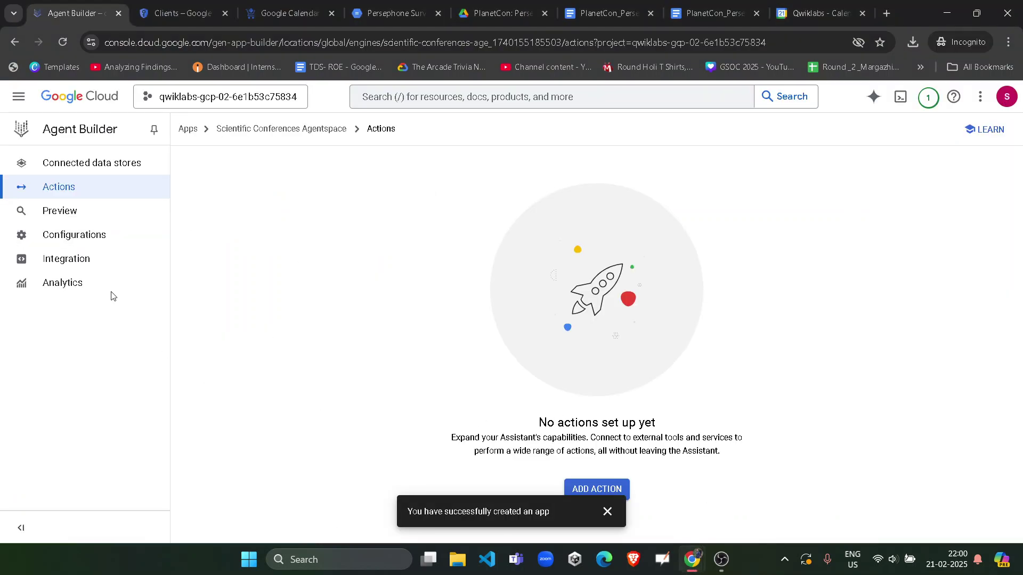
Step: Review the app's connected data stores, the Google Calendar API product page and the Agentspace Client details
{"action": "left_click", "coordinate": [105, 163]}
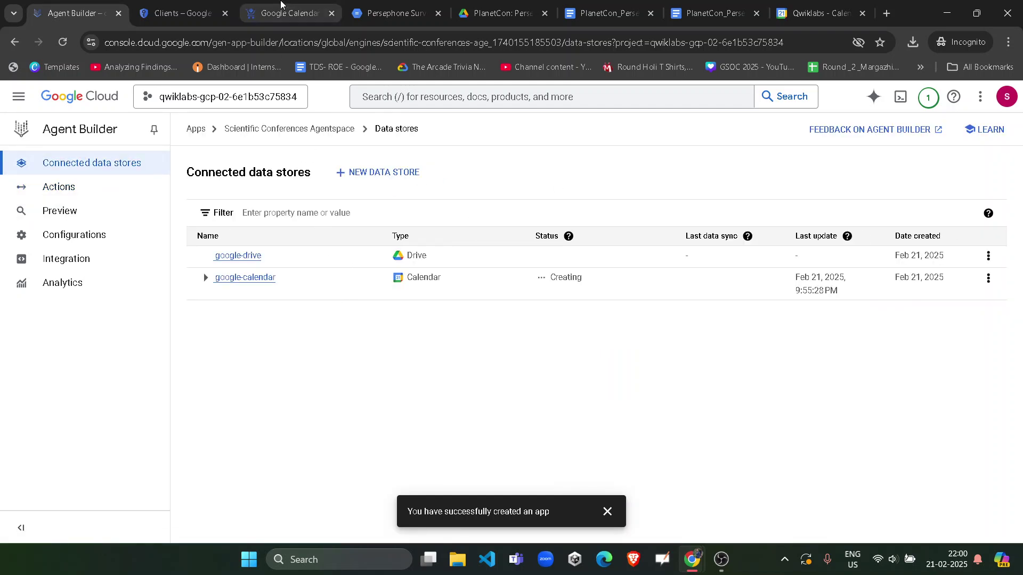
{"action": "left_click", "coordinate": [280, 4]}
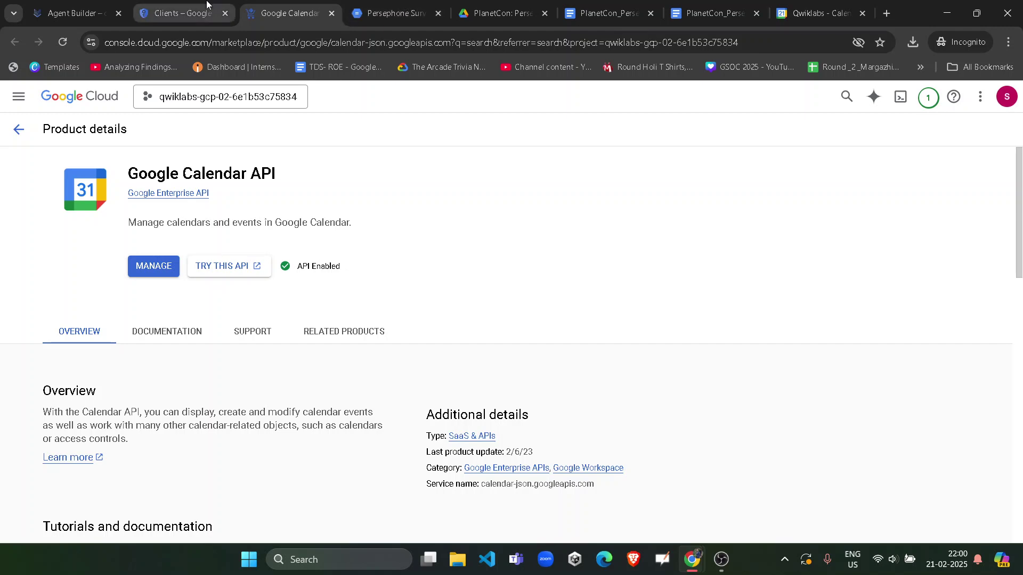
{"action": "left_click", "coordinate": [181, 13]}
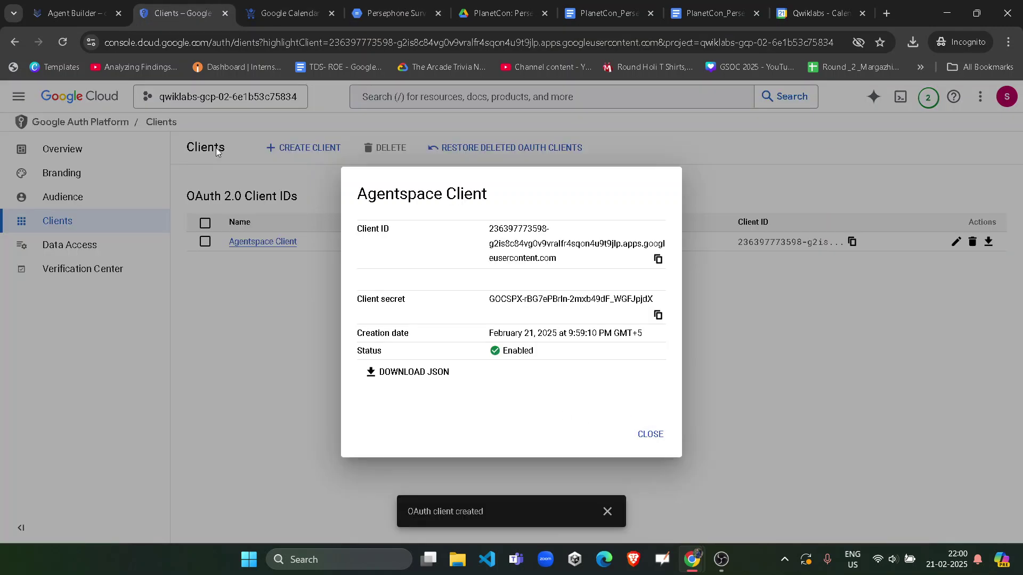
{"action": "left_click", "coordinate": [85, 10]}
Step: Reread Task 6 of the lab from searching for the Google Calendar API through selecting Actions for the app
{"action": "mouse_move", "coordinate": [691, 559]}
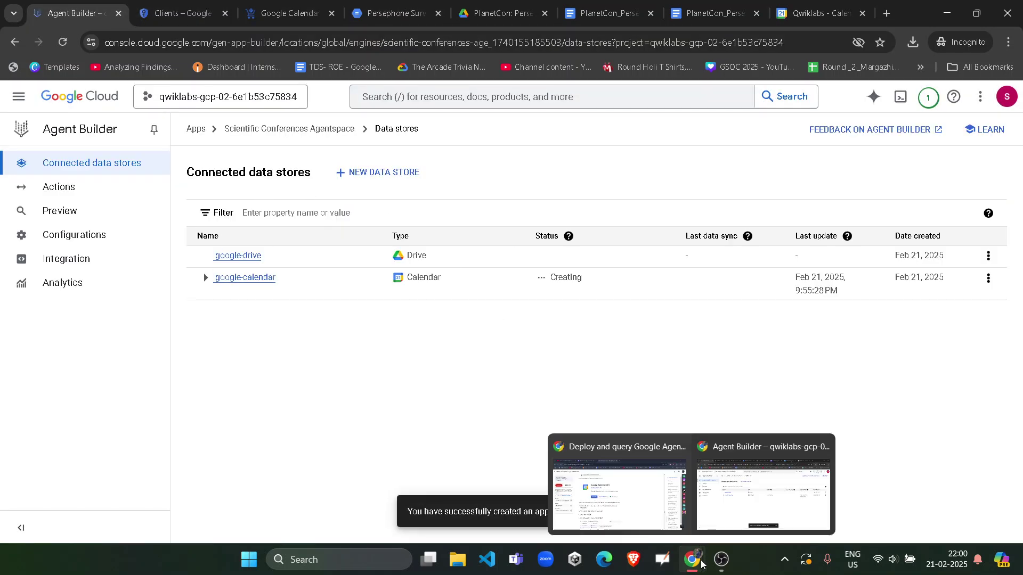
{"action": "left_click", "coordinate": [632, 493]}
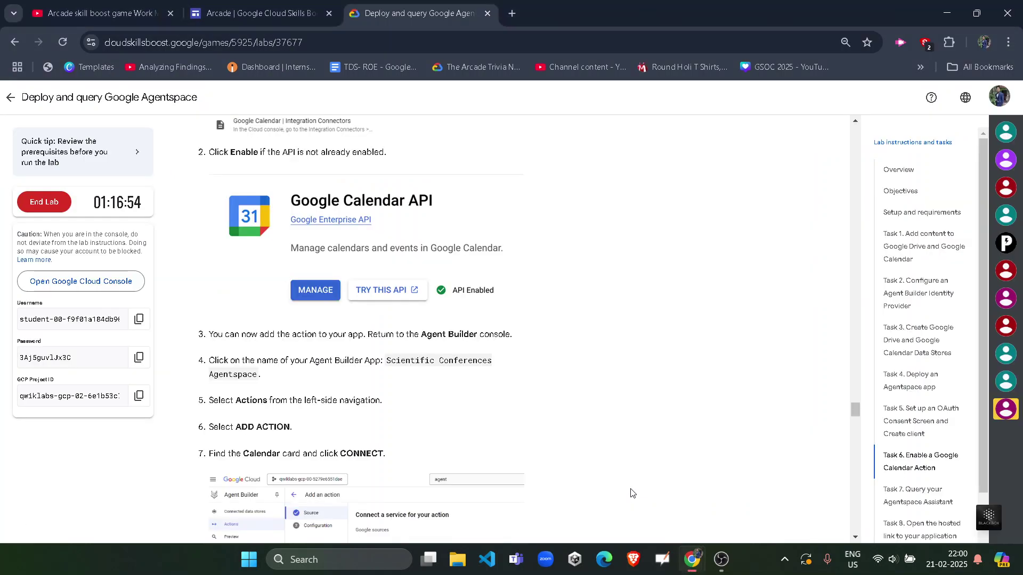
{"action": "scroll", "coordinate": [424, 372], "scroll_direction": "up", "scroll_amount": 5}
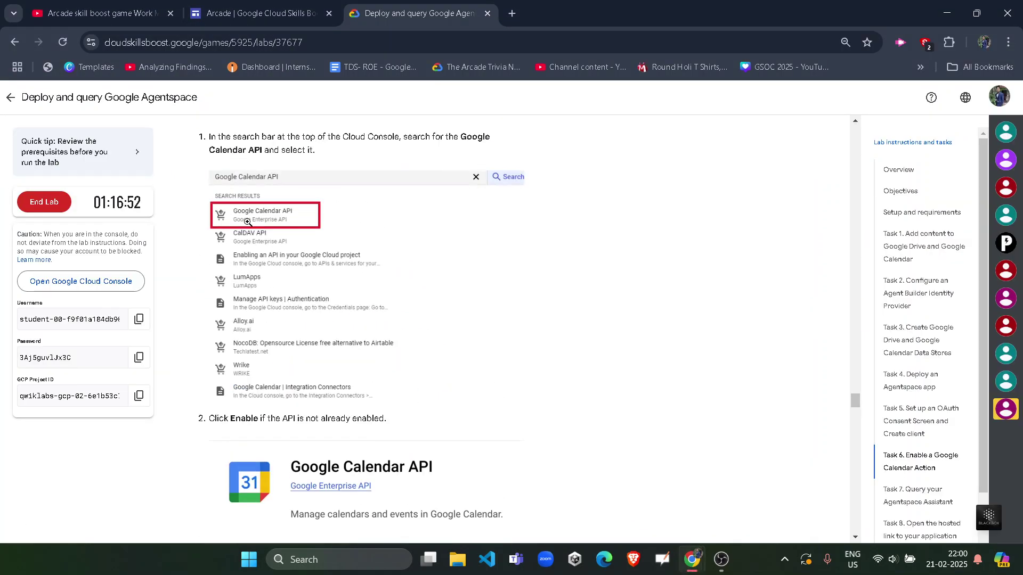
{"action": "scroll", "coordinate": [277, 299], "scroll_direction": "down", "scroll_amount": 3}
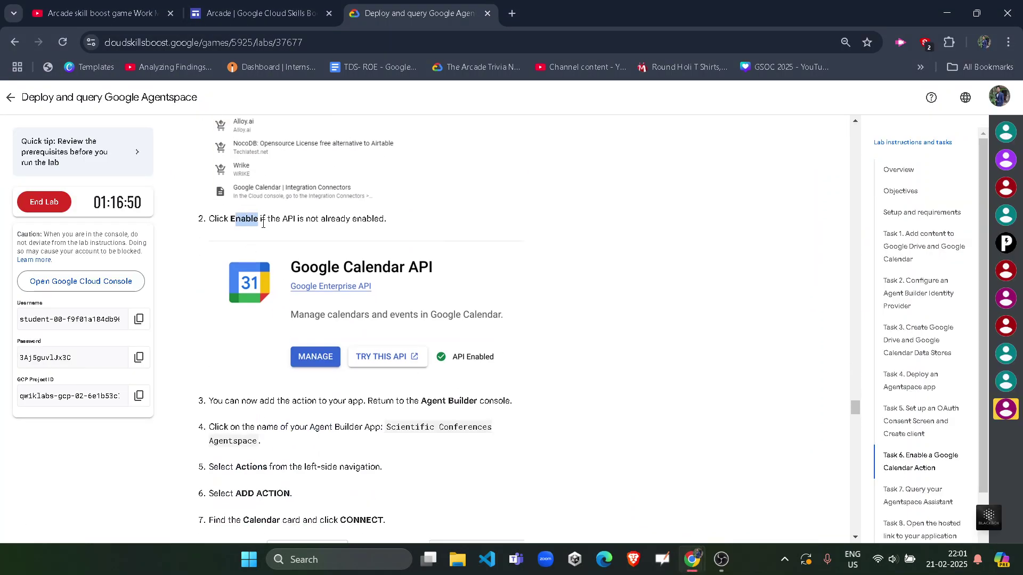
{"action": "scroll", "coordinate": [247, 283], "scroll_direction": "down", "scroll_amount": 4}
{"action": "left_click_drag", "start_coordinate": [246, 266], "coordinate": [426, 268]}
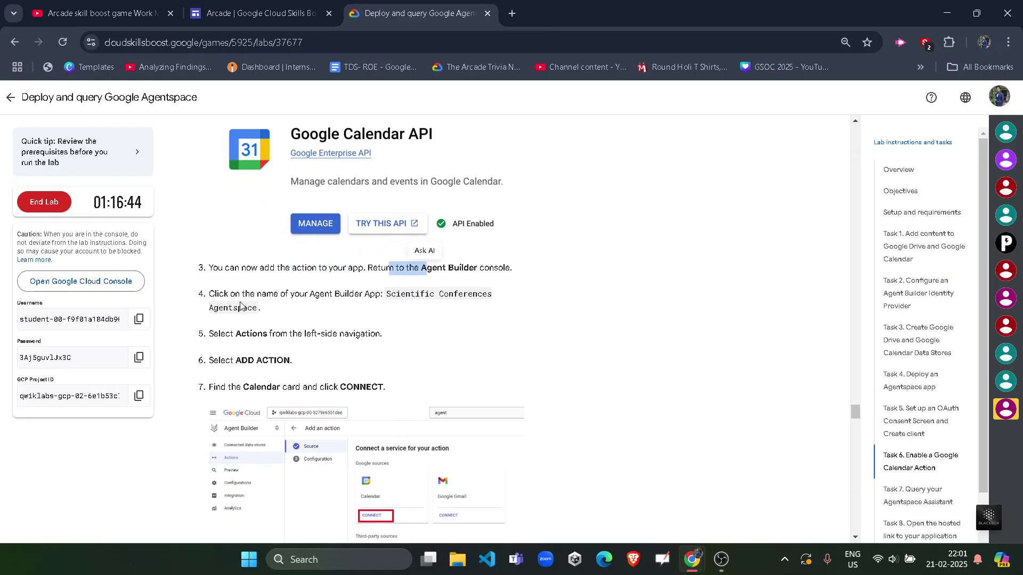
{"action": "left_click_drag", "start_coordinate": [238, 298], "coordinate": [384, 295]}
{"action": "scroll", "coordinate": [383, 295], "scroll_direction": "down", "scroll_amount": 1}
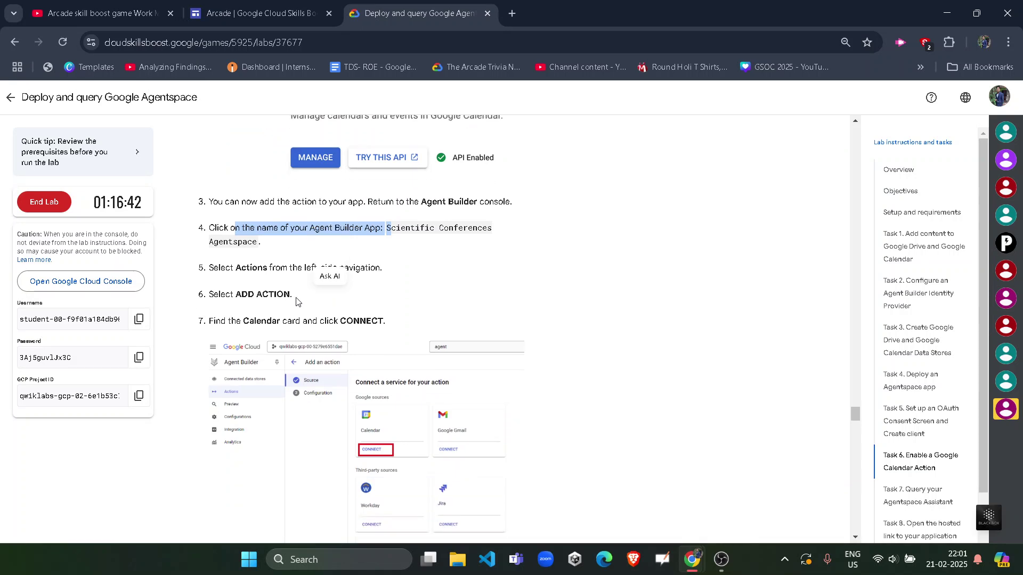
{"action": "left_click_drag", "start_coordinate": [247, 266], "coordinate": [304, 266]}
{"action": "left_click", "coordinate": [305, 267]}
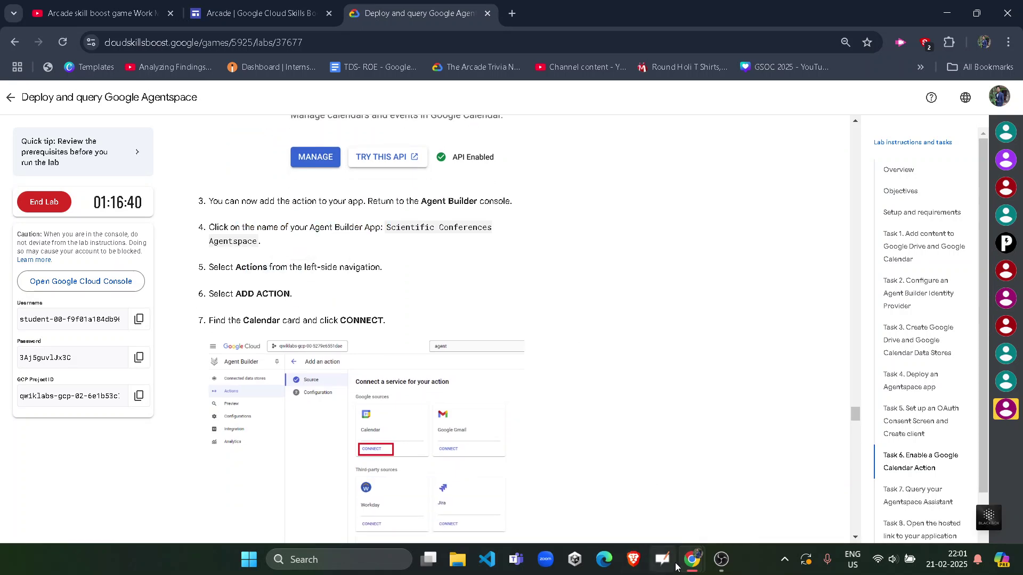
Step: Start adding an action to Scientific Conferences Agentspace with Google Calendar as the connected service
{"action": "mouse_move", "coordinate": [691, 560]}
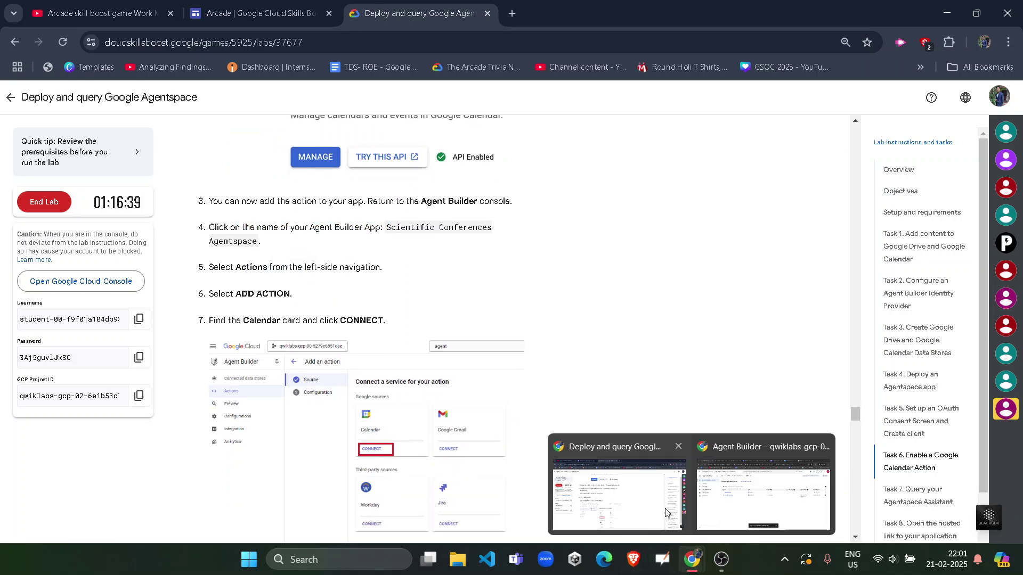
{"action": "left_click", "coordinate": [726, 510]}
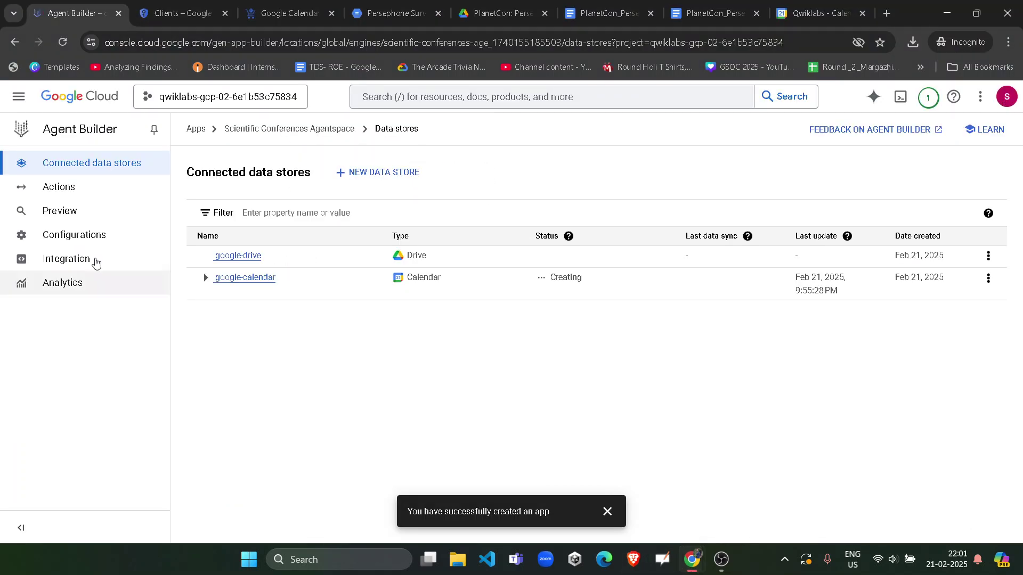
{"action": "left_click", "coordinate": [90, 194]}
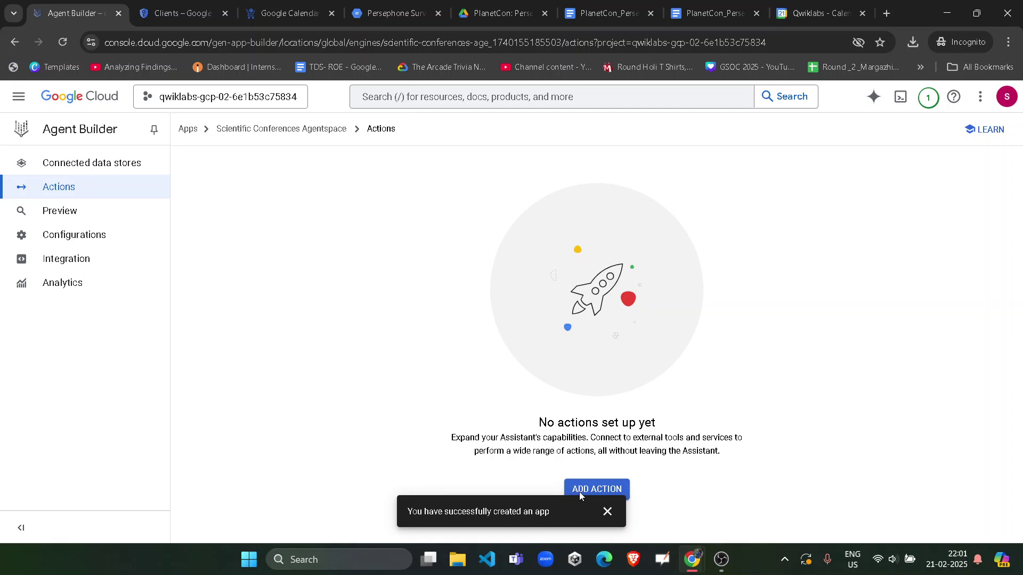
{"action": "left_click", "coordinate": [608, 511]}
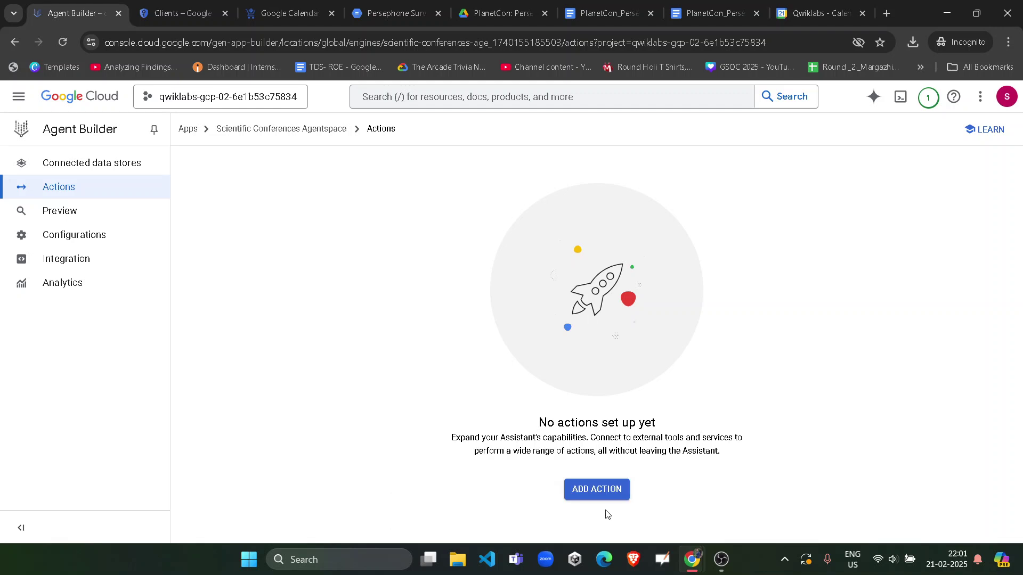
{"action": "left_click", "coordinate": [590, 489]}
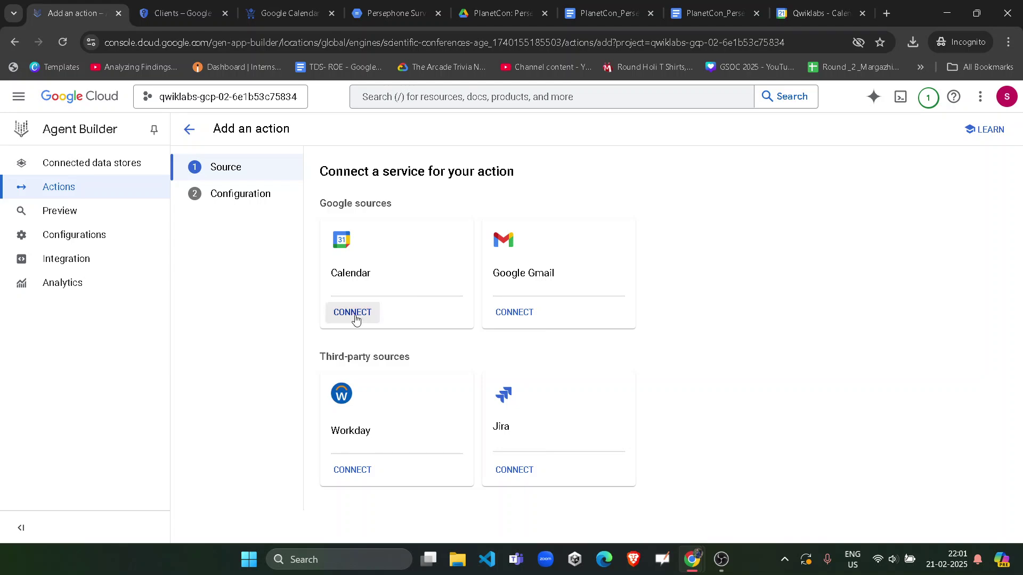
{"action": "left_click", "coordinate": [352, 312]}
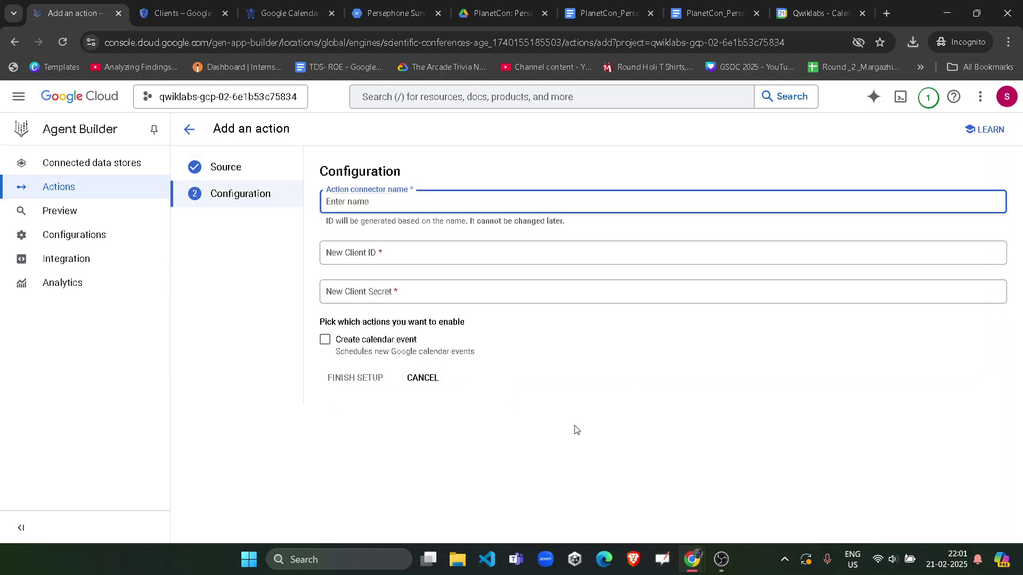
Step: Name the action connector calendar_action, copied from step 8 of the lab's Task 6
{"action": "mouse_move", "coordinate": [691, 558]}
{"action": "left_click", "coordinate": [618, 495]}
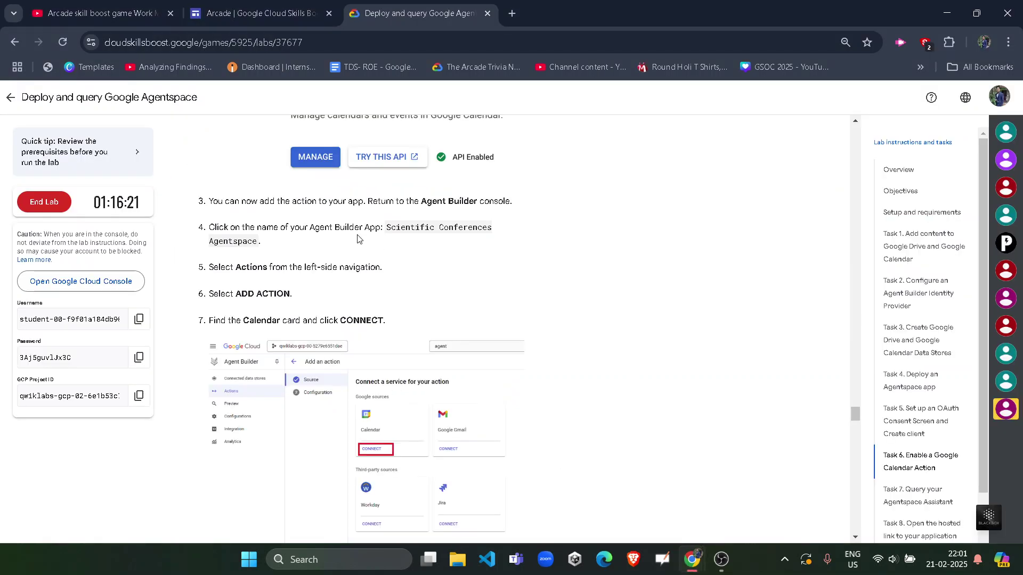
{"action": "scroll", "coordinate": [357, 239], "scroll_direction": "down", "scroll_amount": 6}
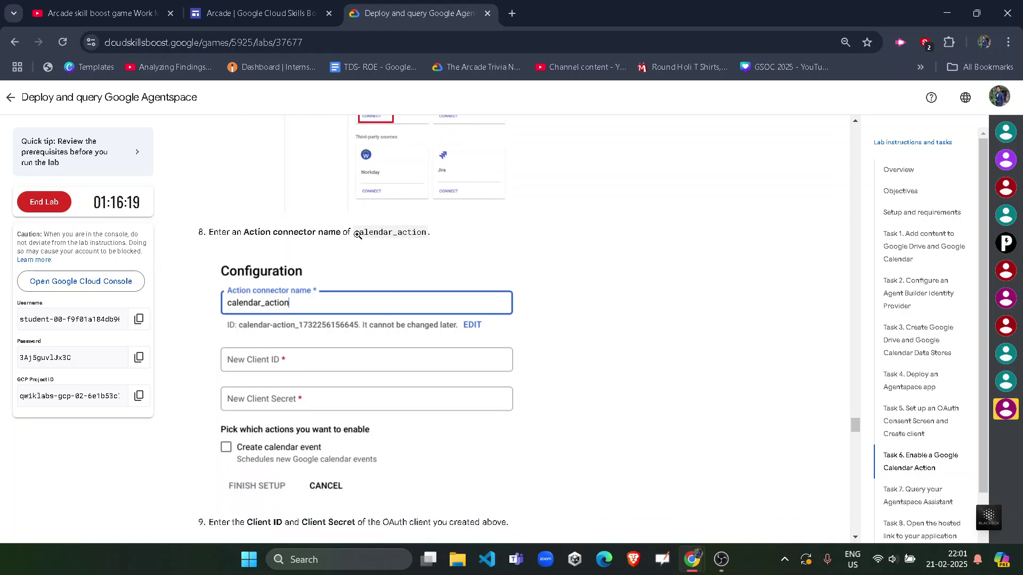
{"action": "left_click_drag", "start_coordinate": [358, 235], "coordinate": [429, 238]}
{"action": "key", "text": "ctrl+c"}
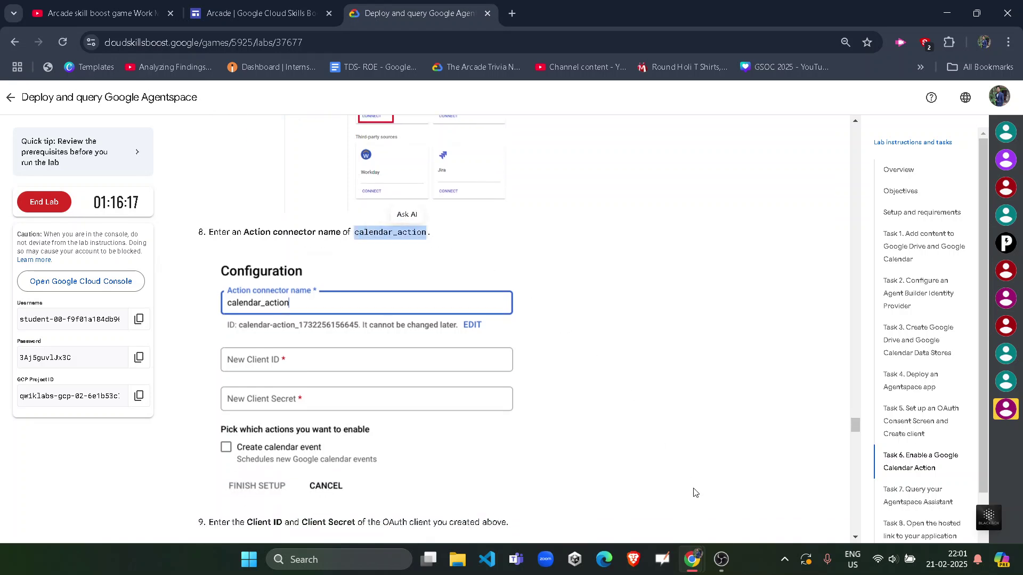
{"action": "mouse_move", "coordinate": [698, 549]}
{"action": "left_click", "coordinate": [691, 557]}
{"action": "key", "text": "ctrl+v"}
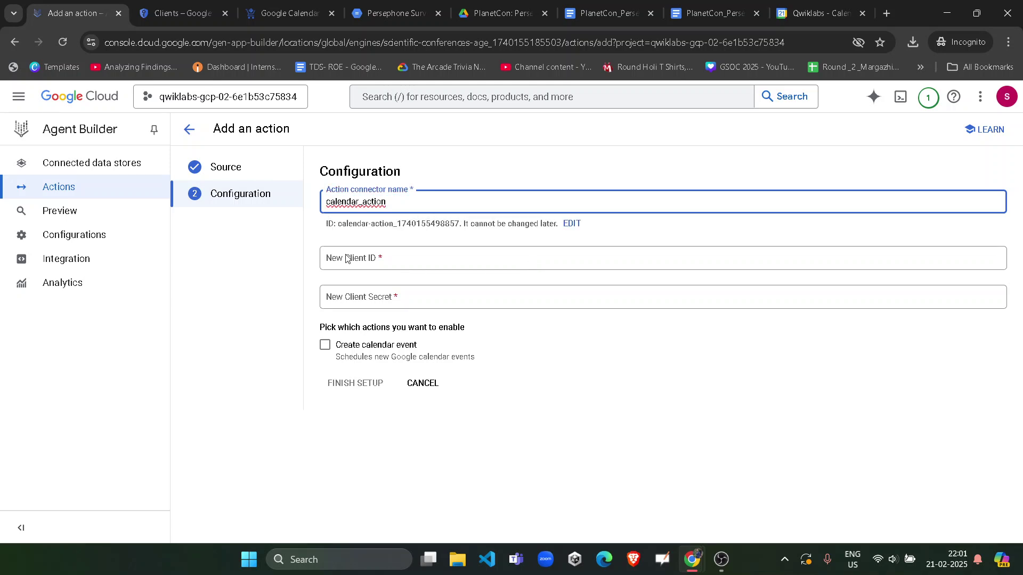
Step: Copy the client ID from the Agentspace Client's OAuth details into the action's New Client ID field
{"action": "left_click", "coordinate": [327, 270]}
{"action": "left_click", "coordinate": [418, 297]}
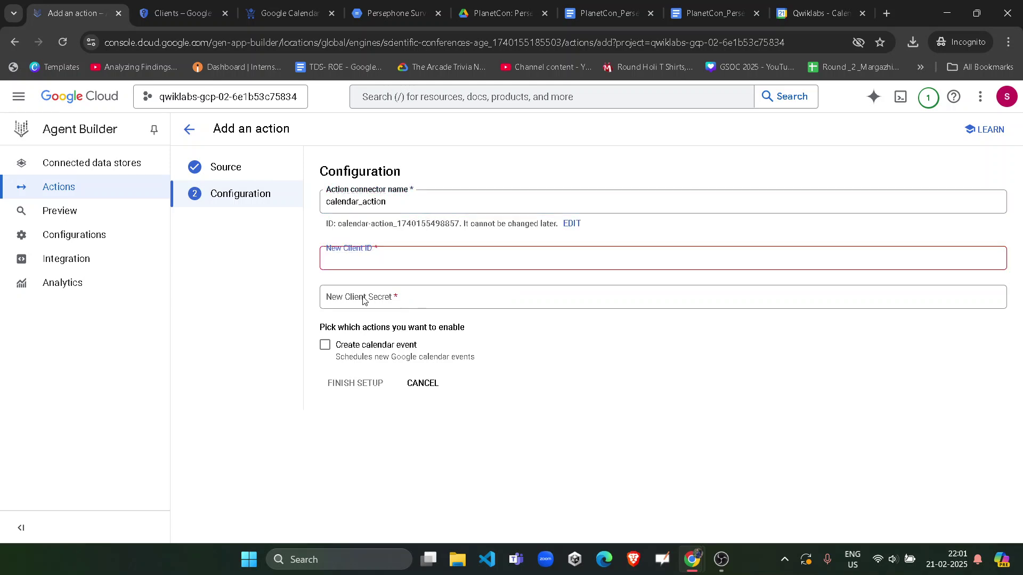
{"action": "left_click", "coordinate": [475, 480]}
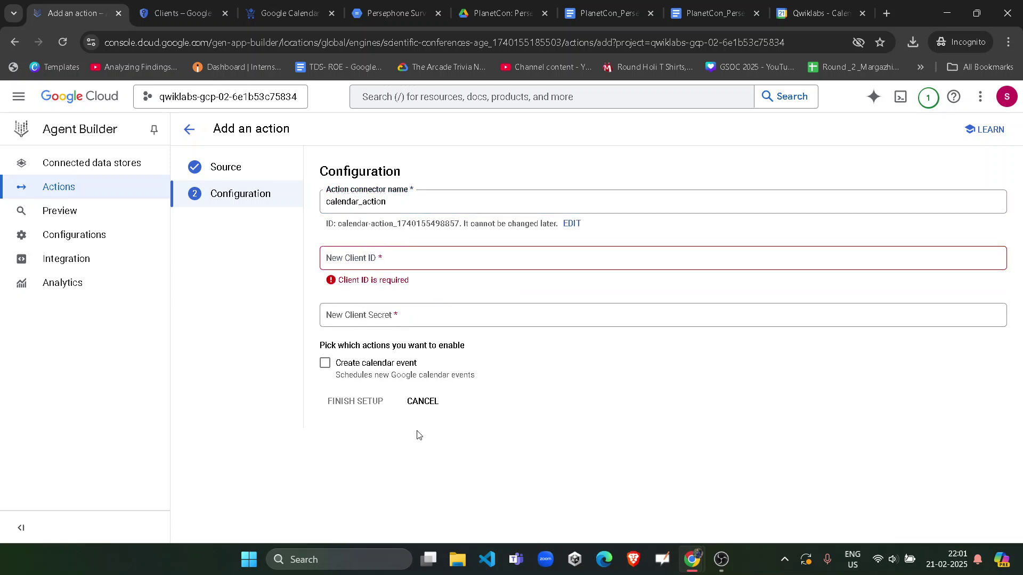
{"action": "left_click", "coordinate": [299, 4]}
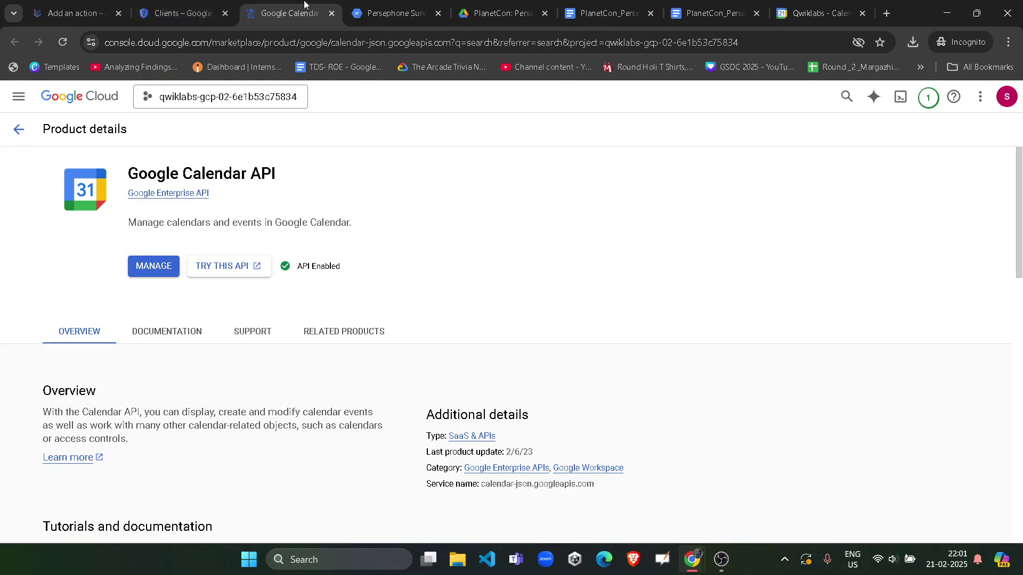
{"action": "left_click", "coordinate": [174, 17]}
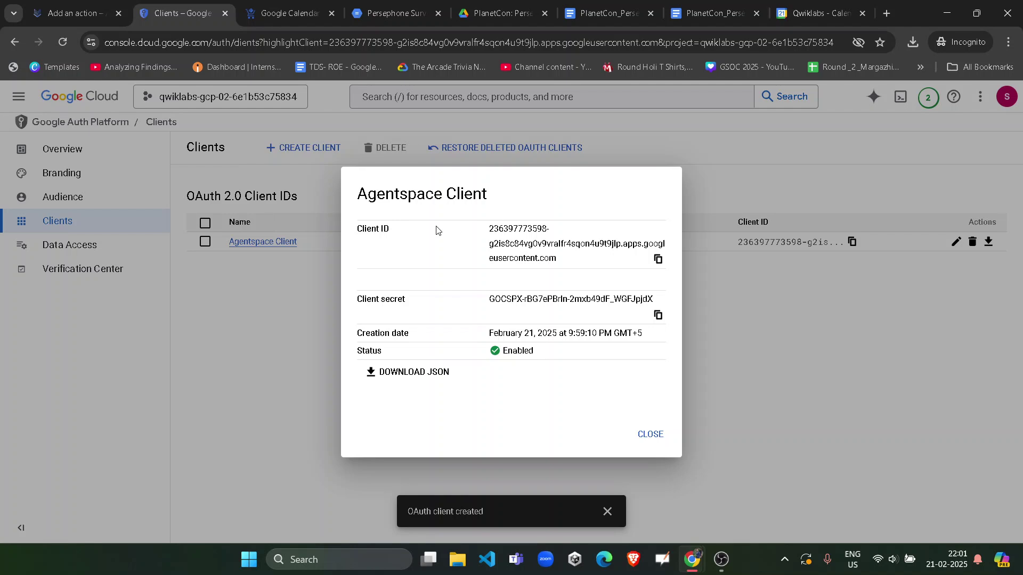
{"action": "left_click_drag", "start_coordinate": [414, 230], "coordinate": [354, 229]}
{"action": "left_click", "coordinate": [561, 317]}
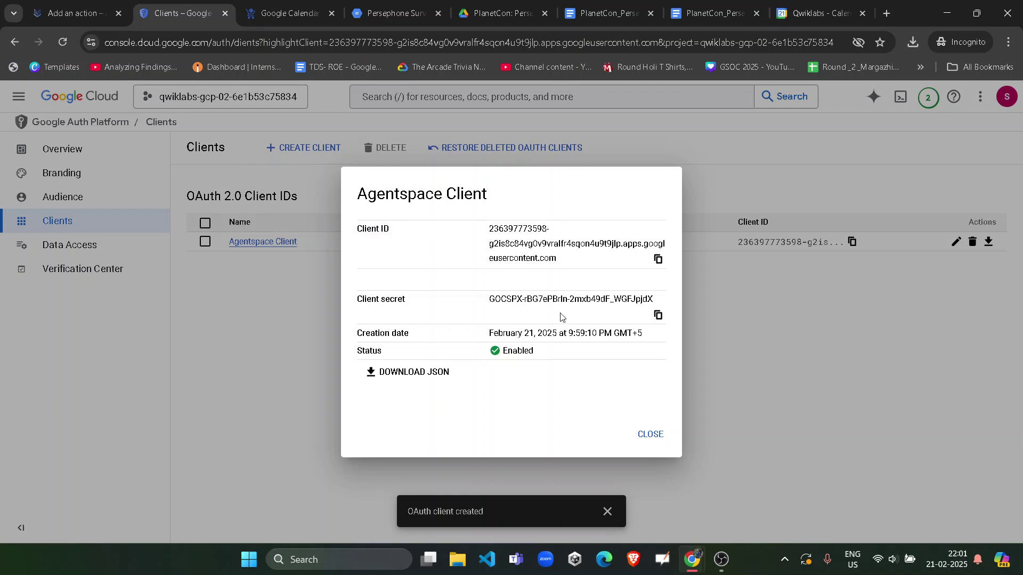
{"action": "left_click", "coordinate": [658, 260]}
{"action": "left_click", "coordinate": [74, 14]}
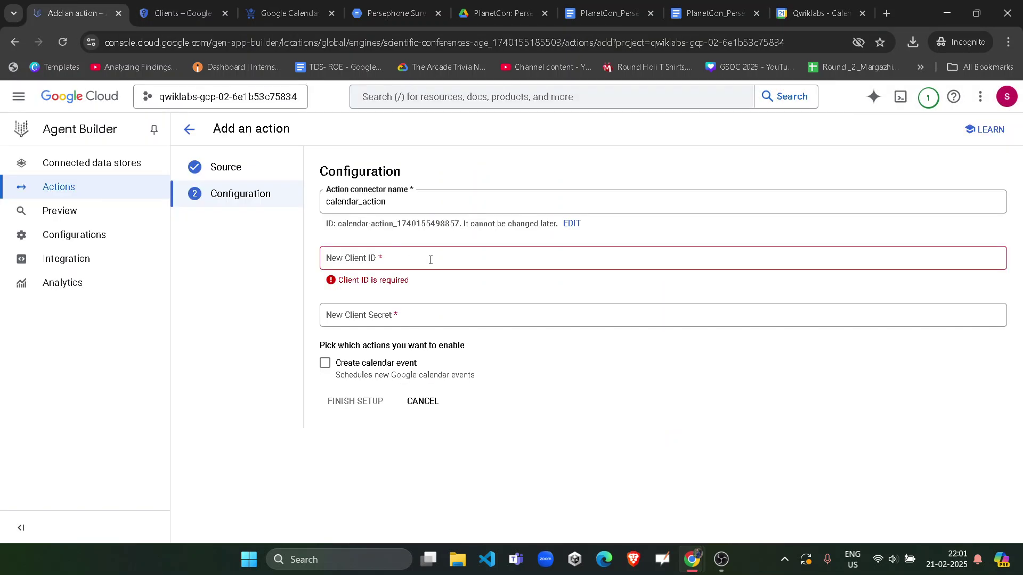
{"action": "left_click", "coordinate": [421, 258]}
{"action": "key", "text": "ctrl+v"}
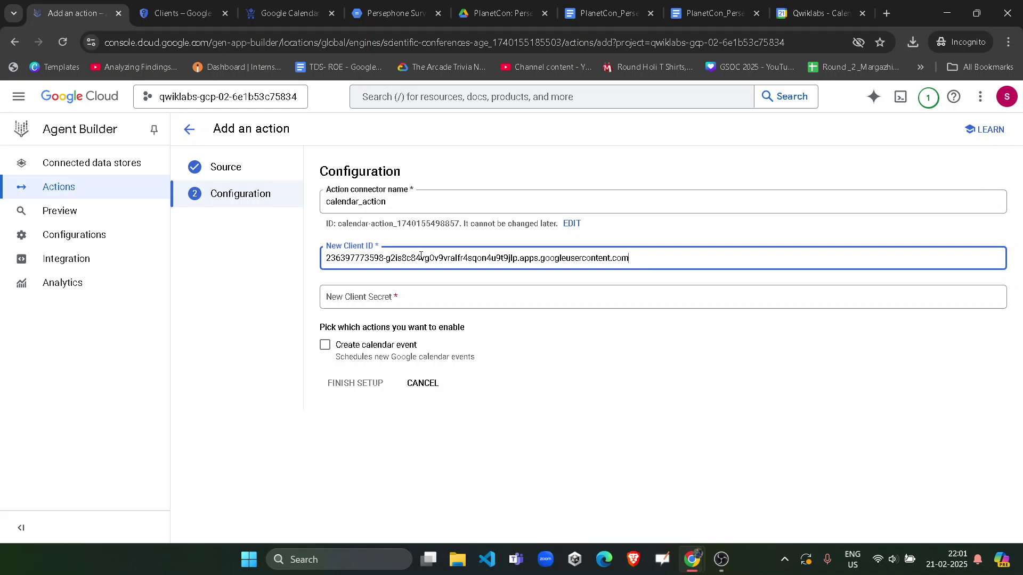
Step: Copy the client secret from the Agentspace Client's OAuth details into the action's New Client Secret field
{"action": "left_click", "coordinate": [375, 300]}
{"action": "left_click", "coordinate": [168, 15]}
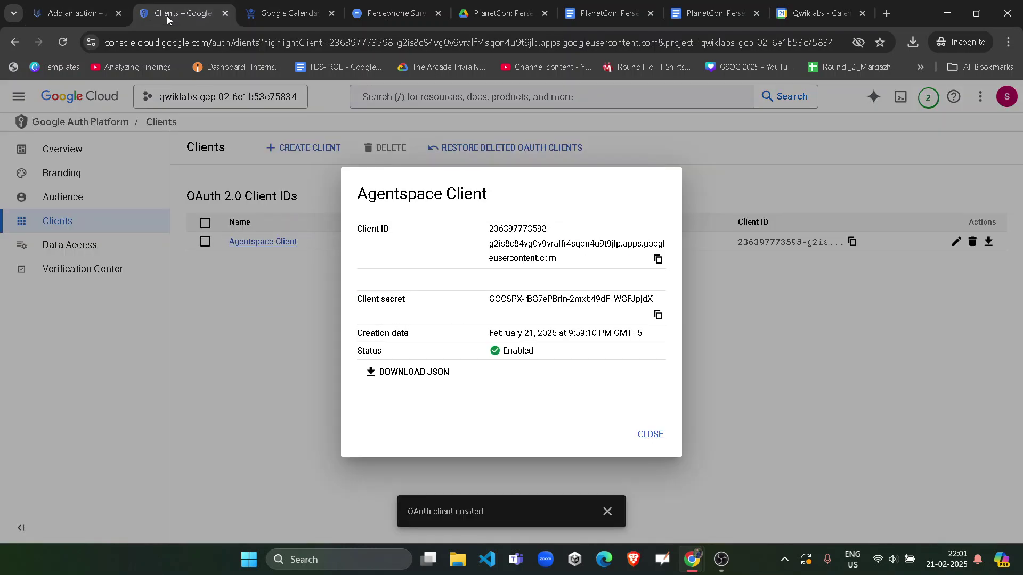
{"action": "left_click_drag", "start_coordinate": [408, 300], "coordinate": [367, 300]}
{"action": "left_click", "coordinate": [429, 307]}
{"action": "left_click", "coordinate": [659, 316]}
{"action": "left_click", "coordinate": [112, 15]}
{"action": "key", "text": "ctrl+v"}
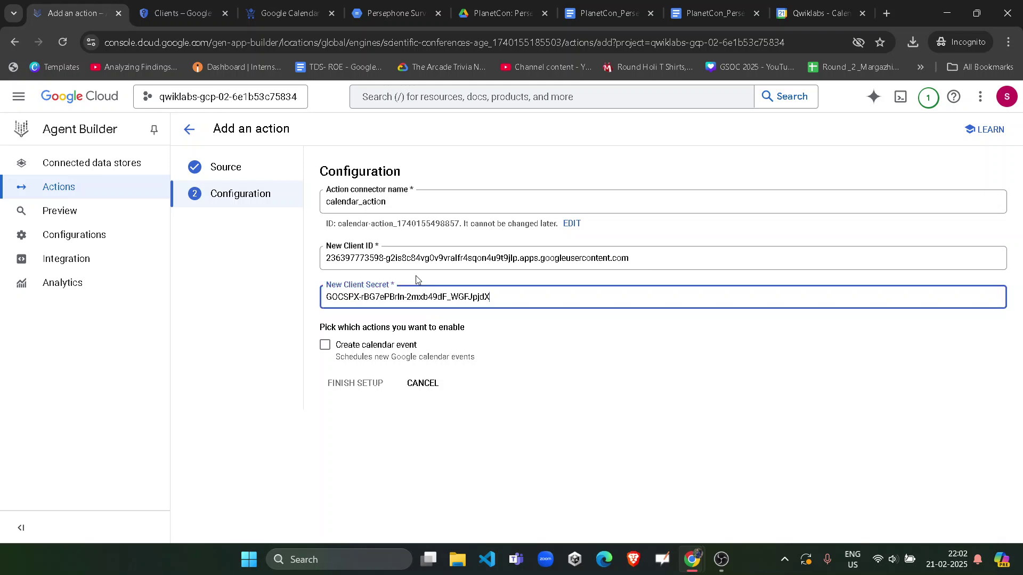
Step: Enable the Create calendar event action and finish the calendar_action connector setup
{"action": "left_click", "coordinate": [333, 350]}
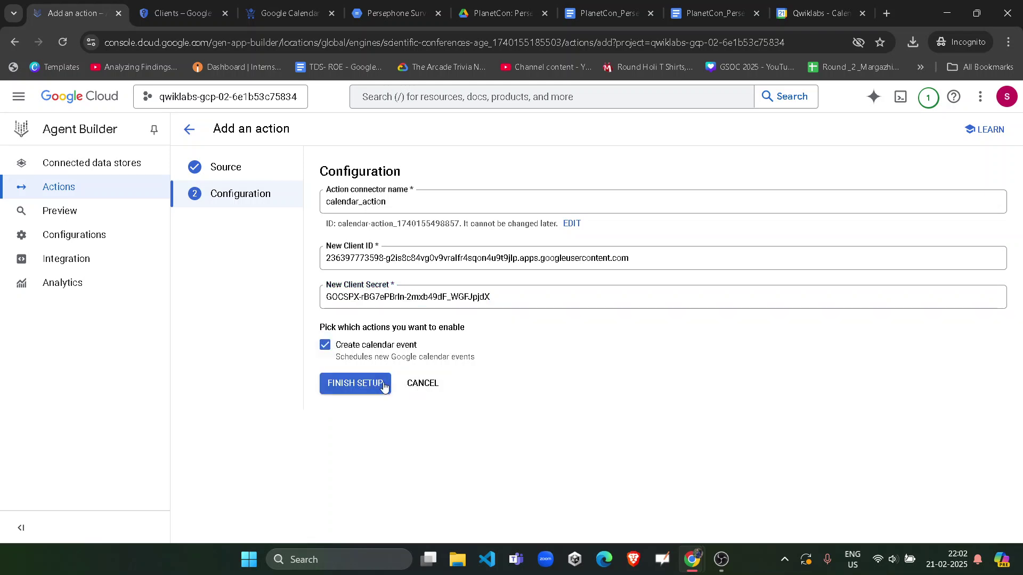
{"action": "left_click", "coordinate": [363, 384]}
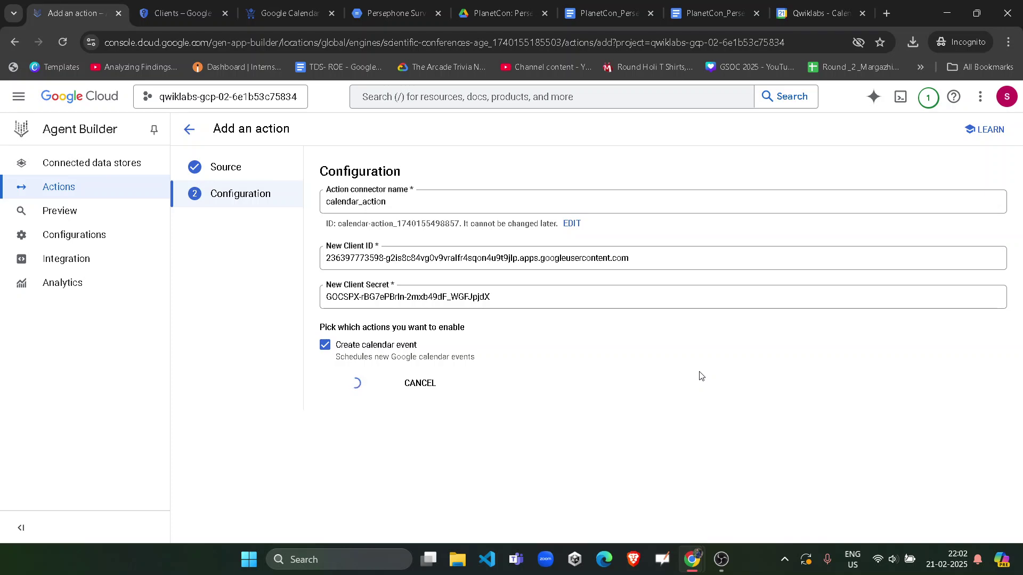
Step: Review steps 9 to 11 of the lab's Task 6 and check progress on the Google Calendar action objective
{"action": "left_click", "coordinate": [621, 458]}
{"action": "scroll", "coordinate": [285, 315], "scroll_direction": "down", "scroll_amount": 3}
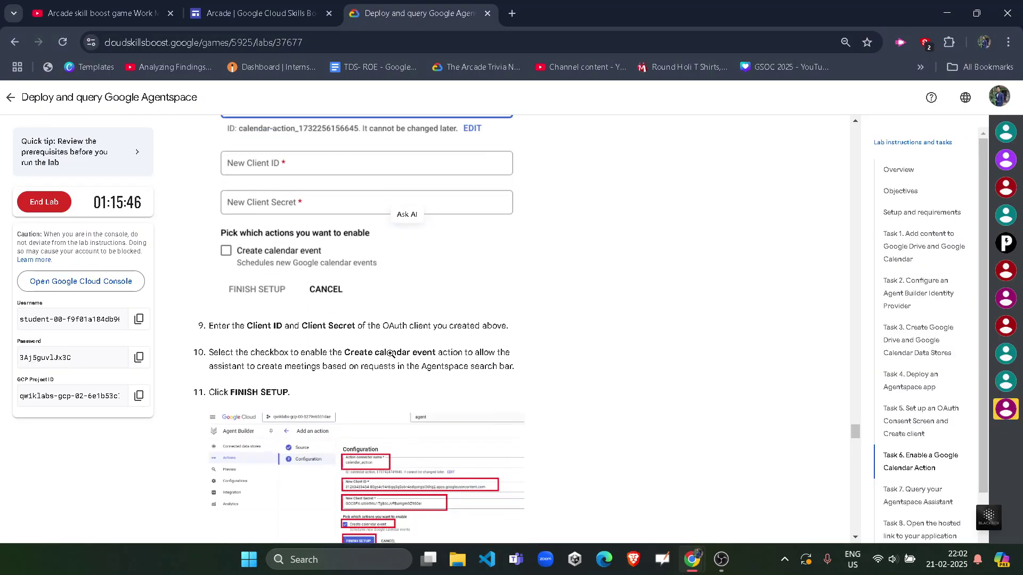
{"action": "left_click_drag", "start_coordinate": [254, 324], "coordinate": [452, 324]}
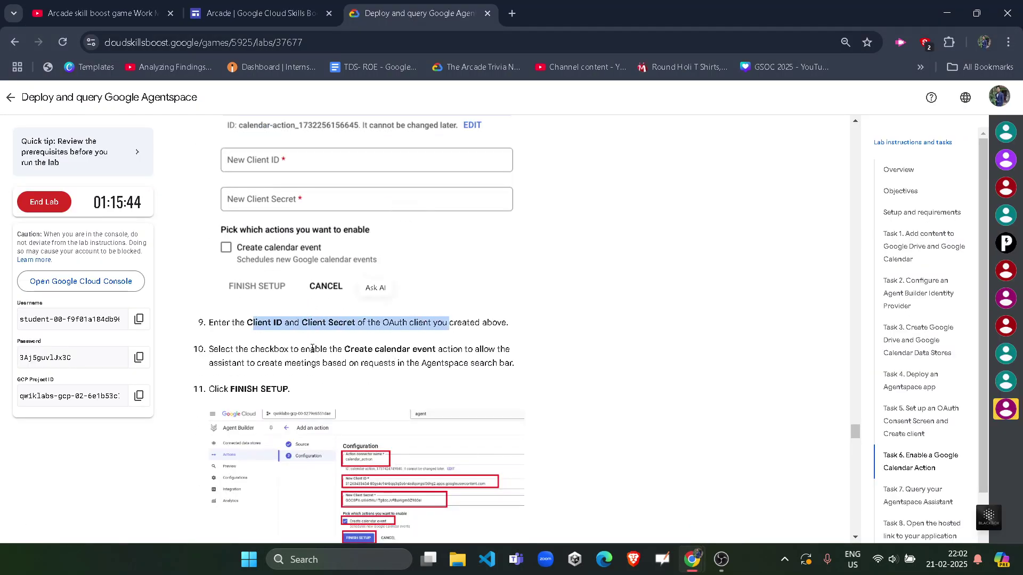
{"action": "scroll", "coordinate": [346, 319], "scroll_direction": "down", "scroll_amount": 3}
{"action": "left_click", "coordinate": [347, 314]}
{"action": "scroll", "coordinate": [348, 314], "scroll_direction": "down", "scroll_amount": 3}
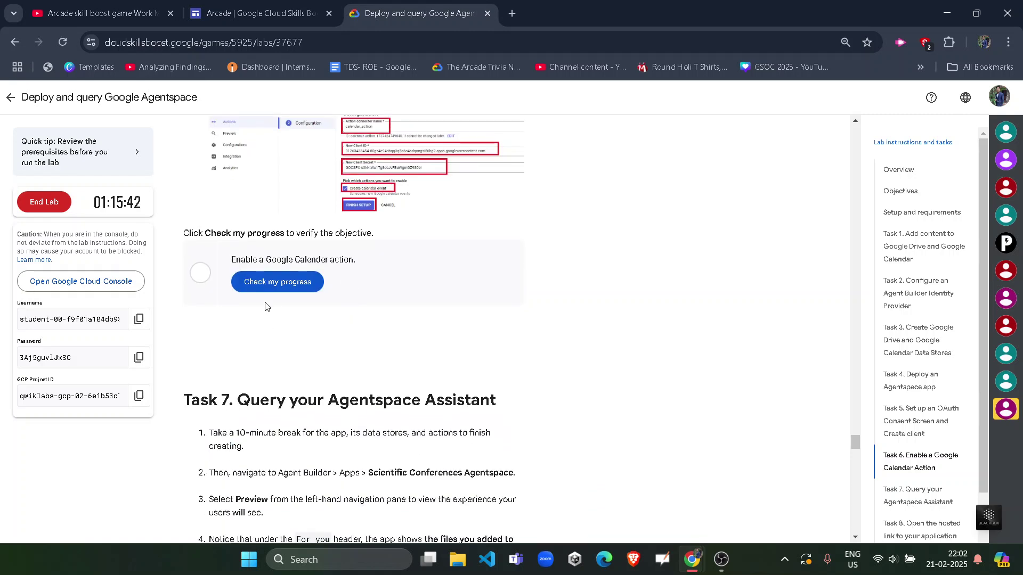
{"action": "left_click", "coordinate": [299, 282]}
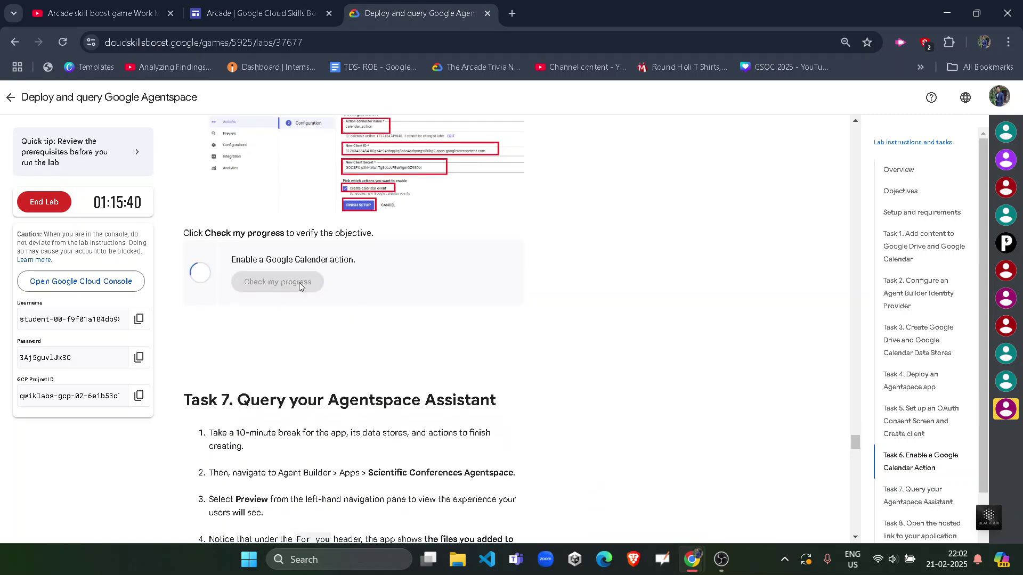
{"action": "scroll", "coordinate": [299, 282], "scroll_direction": "down", "scroll_amount": 3}
{"action": "scroll", "coordinate": [300, 287], "scroll_direction": "up", "scroll_amount": 2}
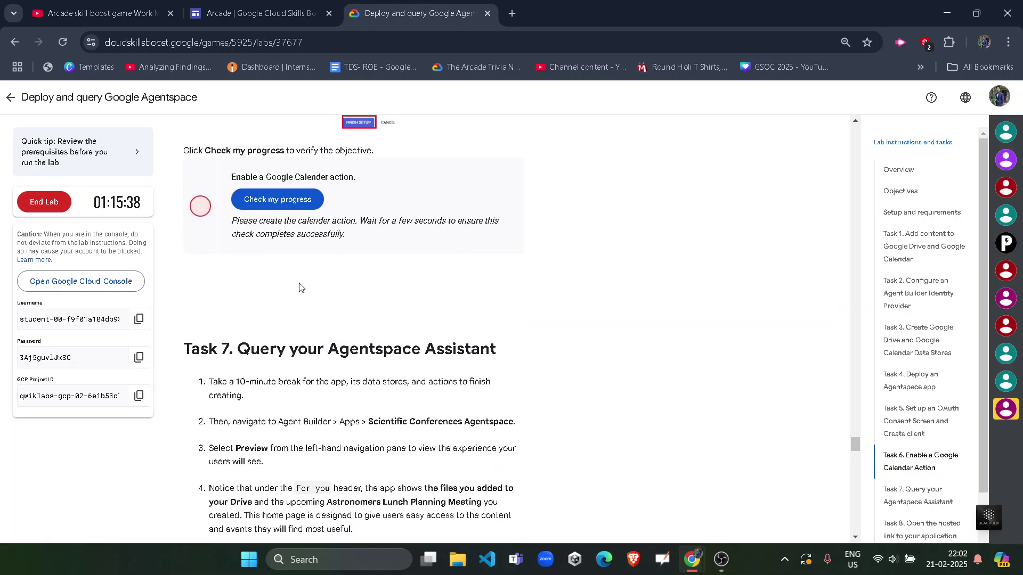
Step: Repeat the progress check for the Google Calendar action objective until the assessment is completed
{"action": "left_click", "coordinate": [266, 203]}
{"action": "scroll", "coordinate": [291, 254], "scroll_direction": "up", "scroll_amount": 1}
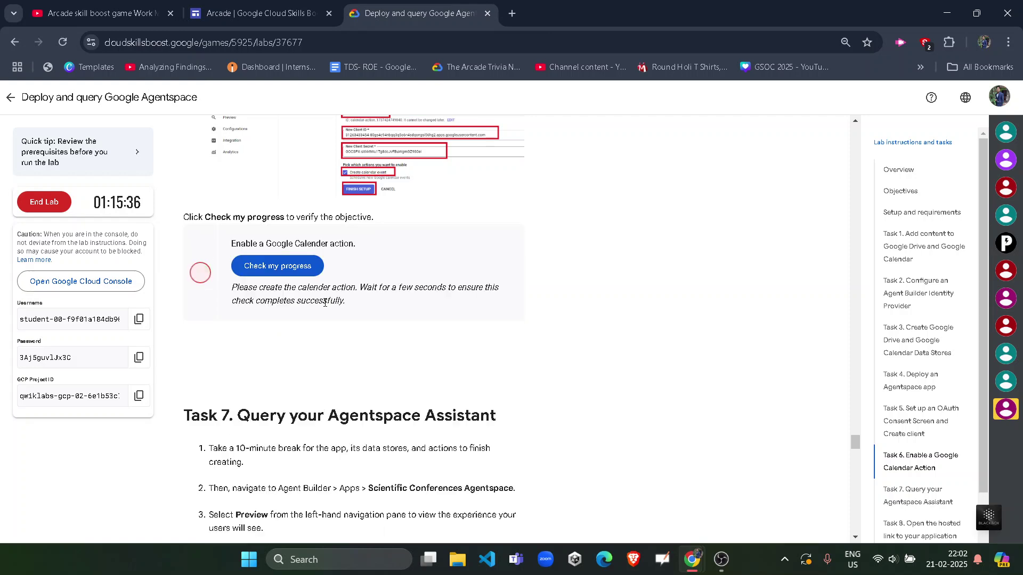
{"action": "left_click", "coordinate": [314, 273]}
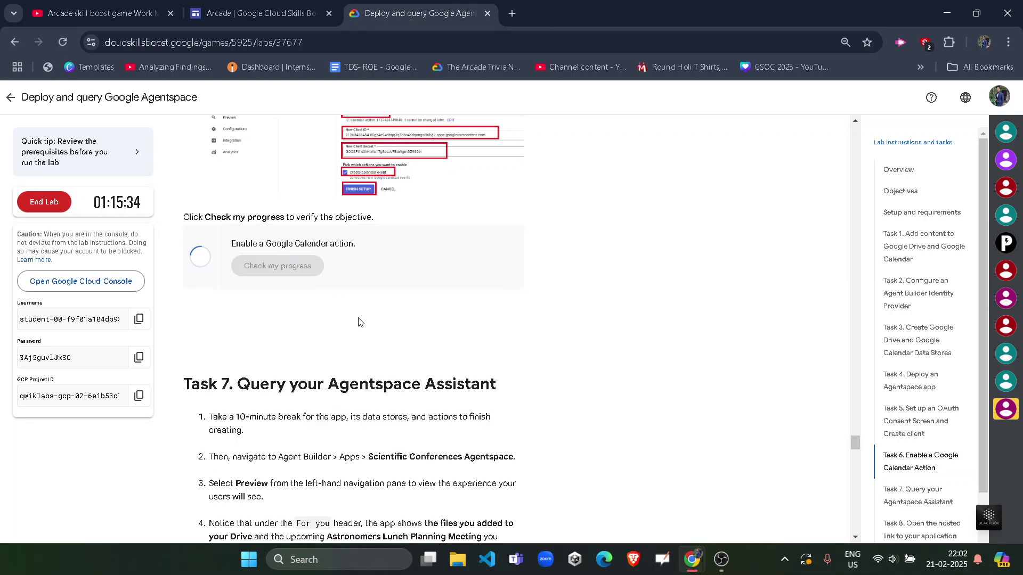
{"action": "left_click", "coordinate": [299, 268]}
{"action": "left_click", "coordinate": [291, 261]}
{"action": "left_click_drag", "start_coordinate": [116, 205], "coordinate": [159, 213]}
{"action": "left_click_drag", "start_coordinate": [199, 297], "coordinate": [372, 299]}
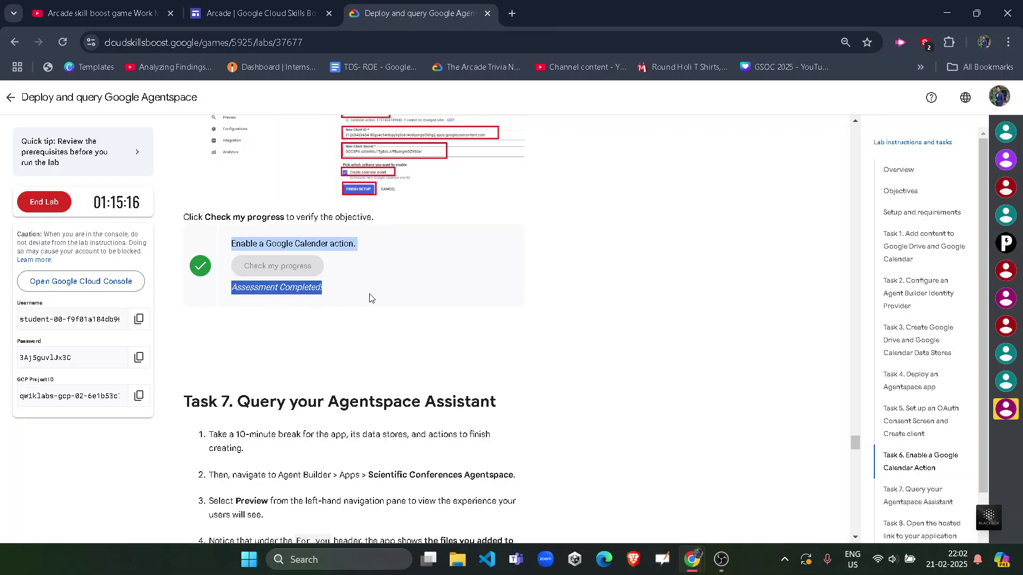
{"action": "left_click", "coordinate": [355, 313]}
Step: End the Deploy and query Google Agentspace lab and submit a five-star satisfaction rating
{"action": "scroll", "coordinate": [263, 413], "scroll_direction": "down", "scroll_amount": 5}
{"action": "scroll", "coordinate": [263, 412], "scroll_direction": "down", "scroll_amount": 20}
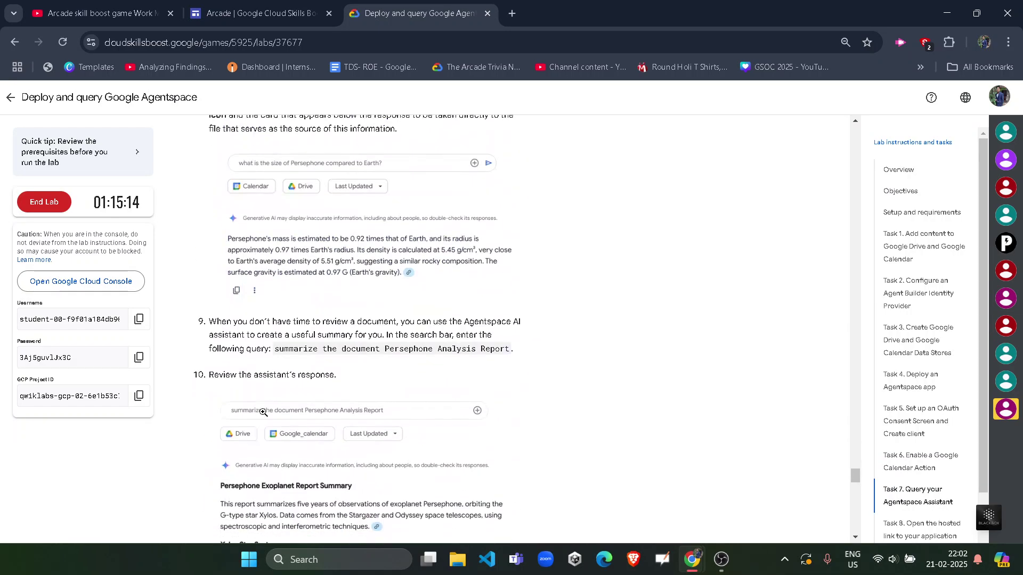
{"action": "scroll", "coordinate": [264, 413], "scroll_direction": "down", "scroll_amount": 15}
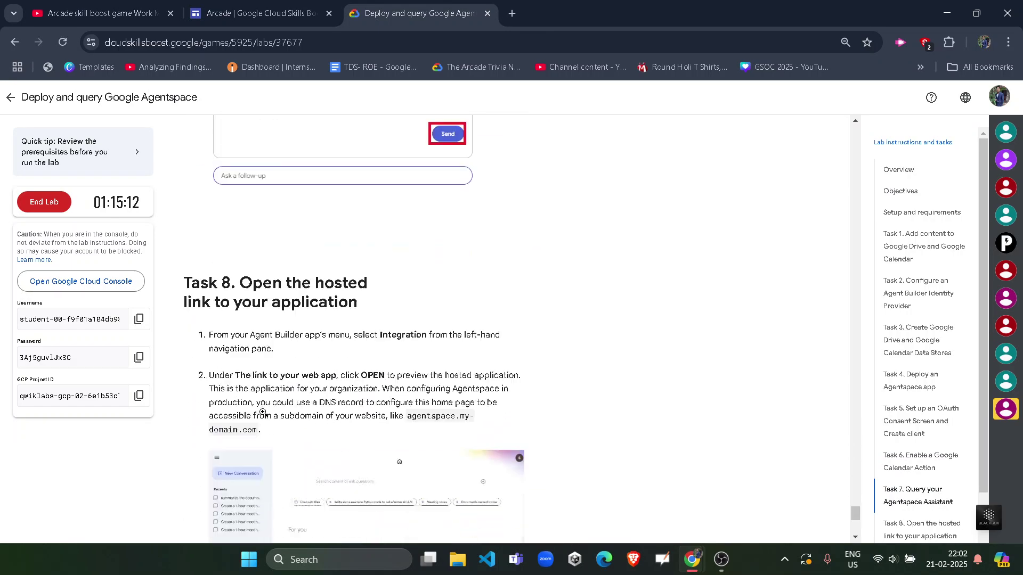
{"action": "scroll", "coordinate": [268, 393], "scroll_direction": "down", "scroll_amount": 3}
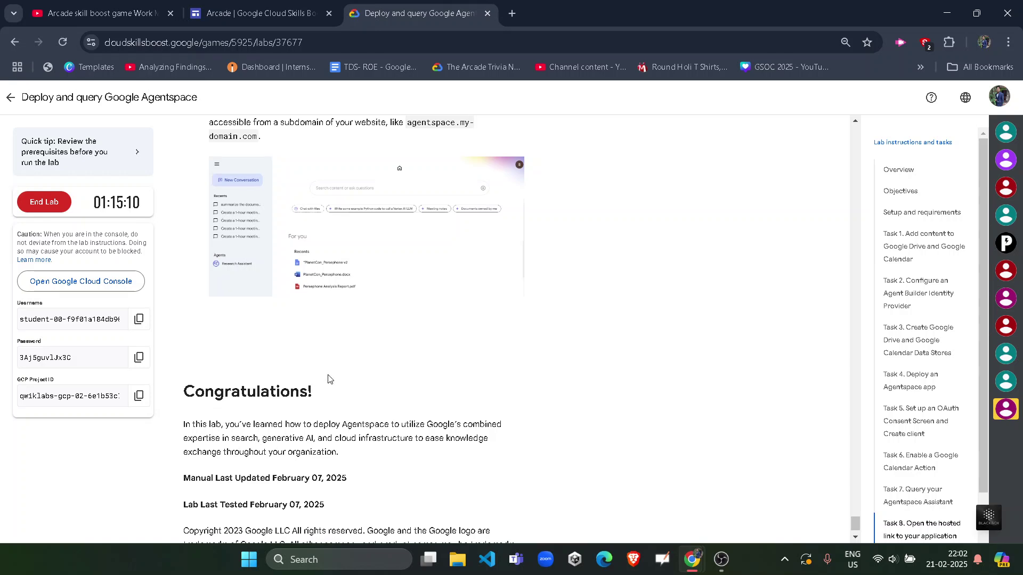
{"action": "left_click_drag", "start_coordinate": [330, 381], "coordinate": [222, 323]}
{"action": "left_click", "coordinate": [44, 201]}
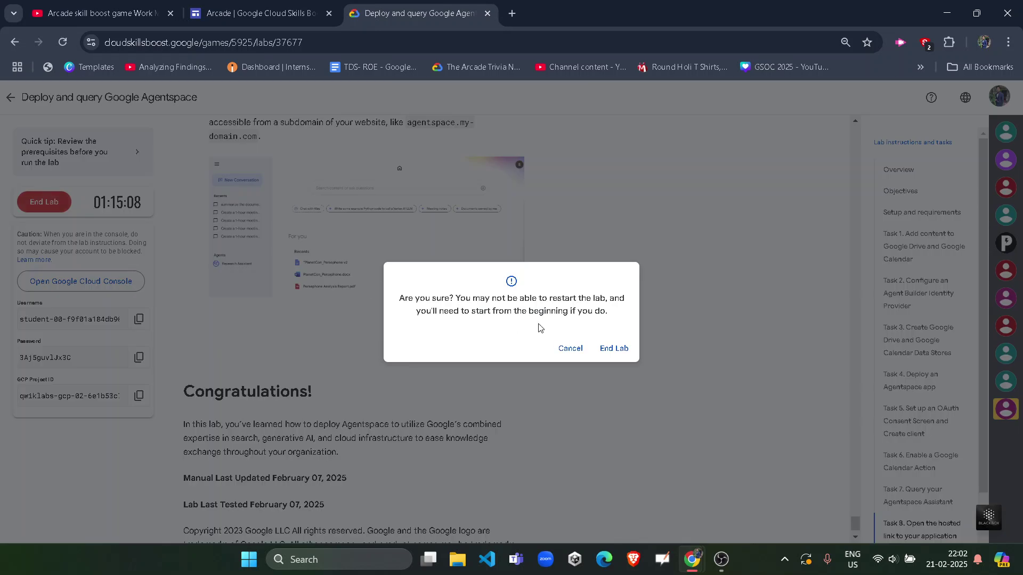
{"action": "left_click", "coordinate": [610, 348]}
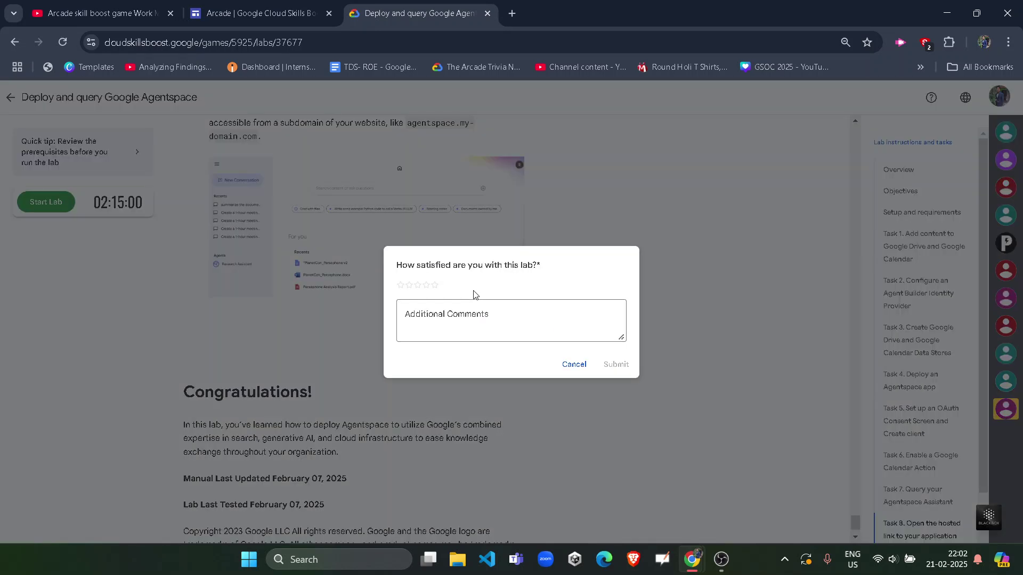
{"action": "left_click", "coordinate": [435, 285]}
{"action": "left_click", "coordinate": [614, 364]}
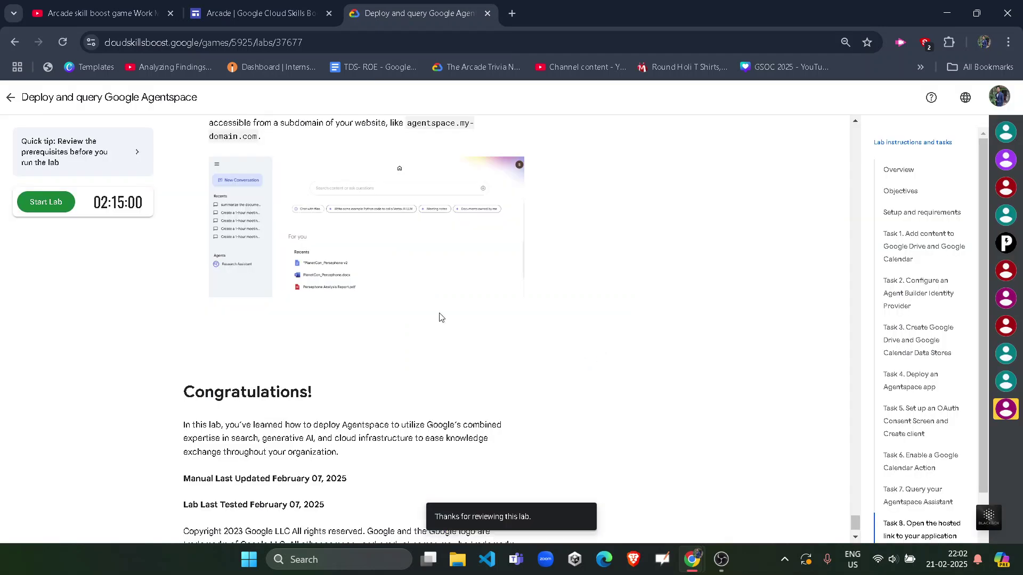
Step: Return to the Work Meets Play: Automobile game and check the Agentspace lab's completion under Containerization & Emerging Technologies
{"action": "left_click", "coordinate": [10, 97]}
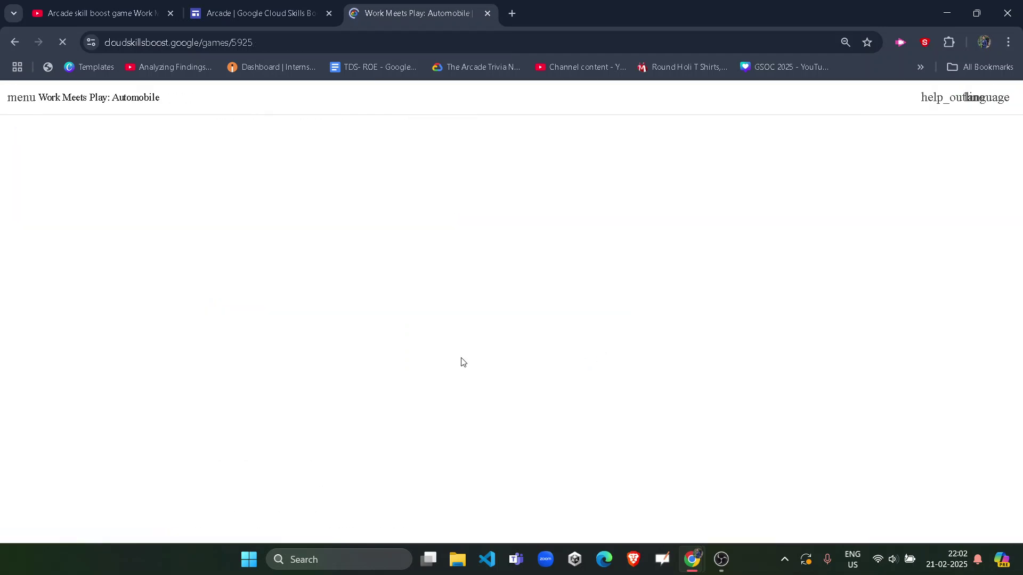
{"action": "scroll", "coordinate": [434, 352], "scroll_direction": "down", "scroll_amount": 15}
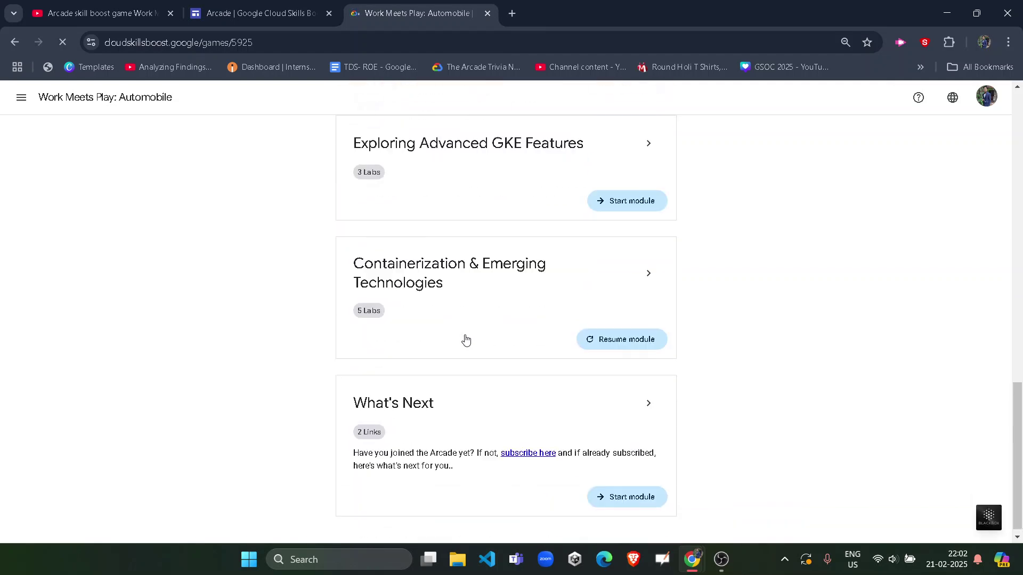
{"action": "left_click", "coordinate": [662, 270]}
{"action": "scroll", "coordinate": [415, 367], "scroll_direction": "down", "scroll_amount": 5}
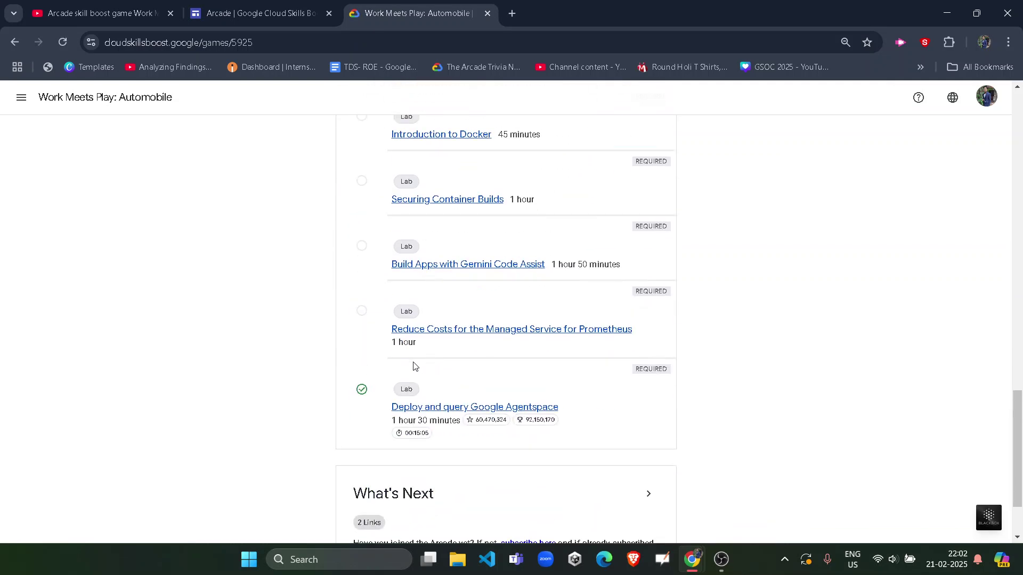
{"action": "left_click_drag", "start_coordinate": [380, 394], "coordinate": [352, 393]}
{"action": "left_click", "coordinate": [263, 343]}
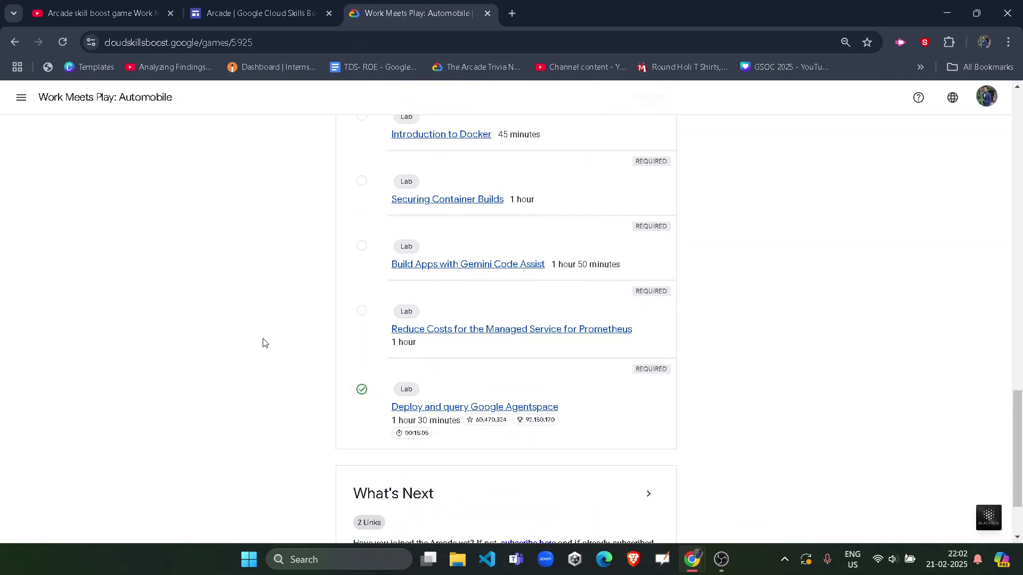